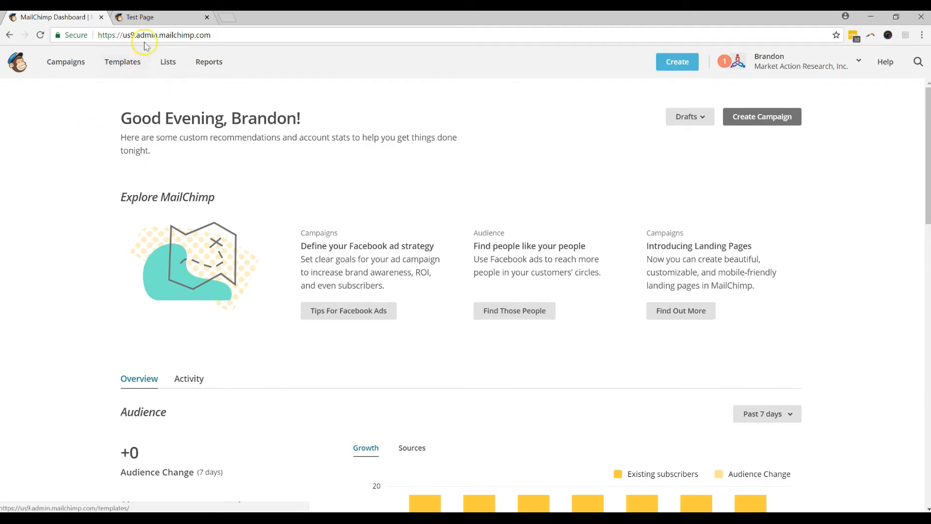
Step: View the finished Awesome Daiquiri Party example landing page in the Test Page tab
left_click(151, 19)
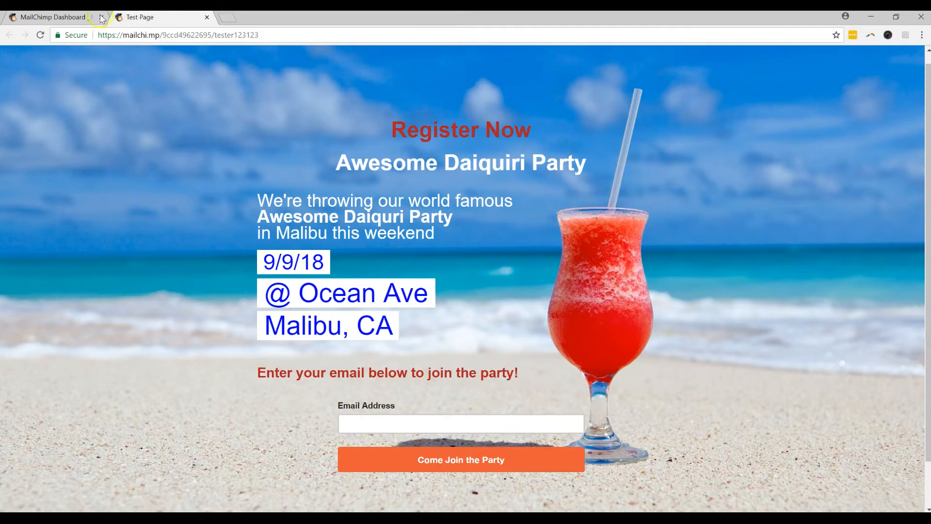
Step: Switch back to the MailChimp Dashboard tab
left_click(83, 17)
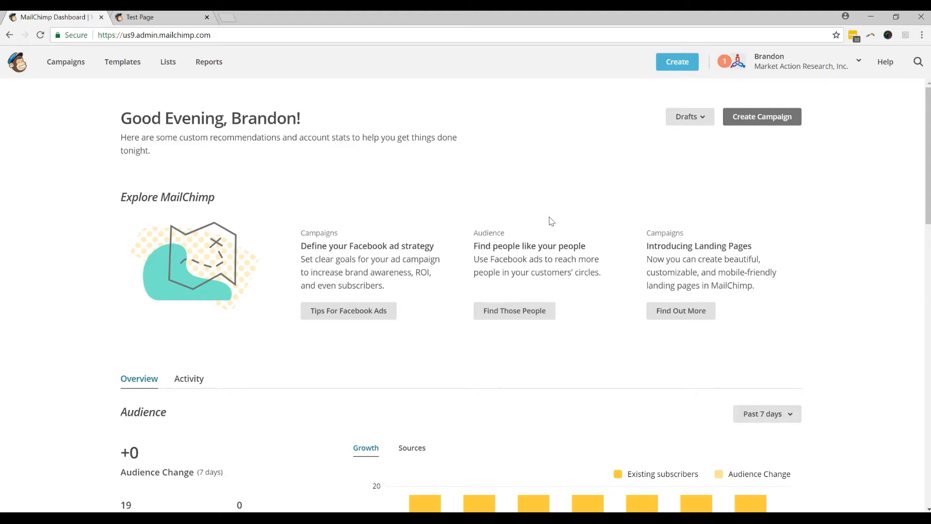
Step: Create a landing page named AwesomePage on the MARS ACADEMY list and begin designing it
left_click(688, 68)
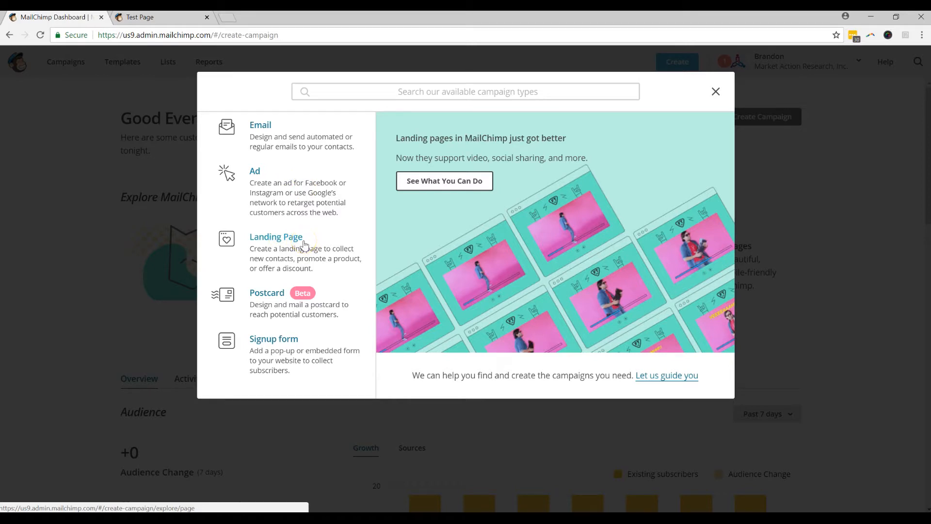
left_click(305, 242)
left_click(342, 261)
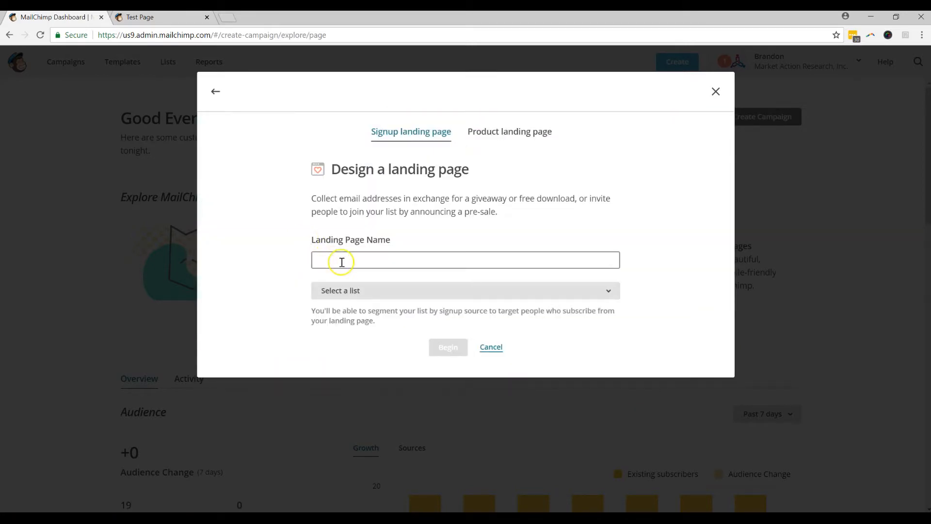
left_click(260, 225)
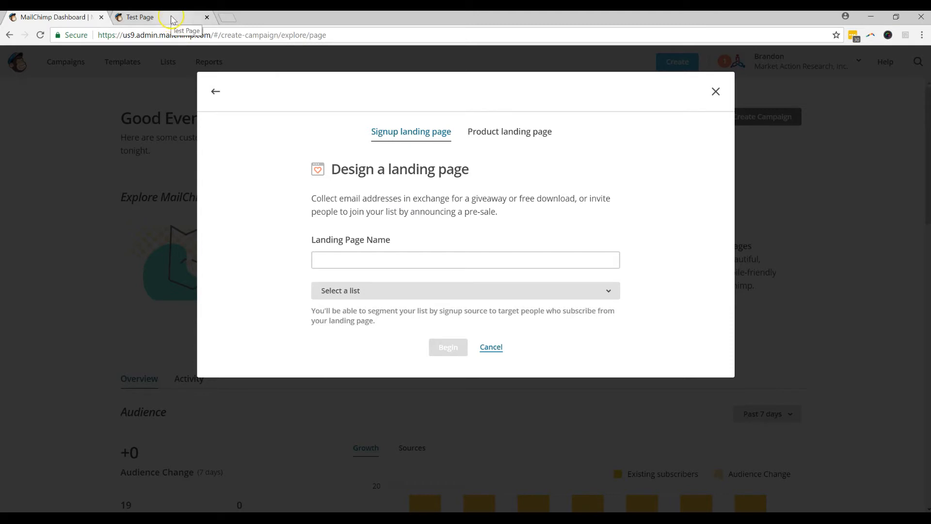
left_click(417, 264)
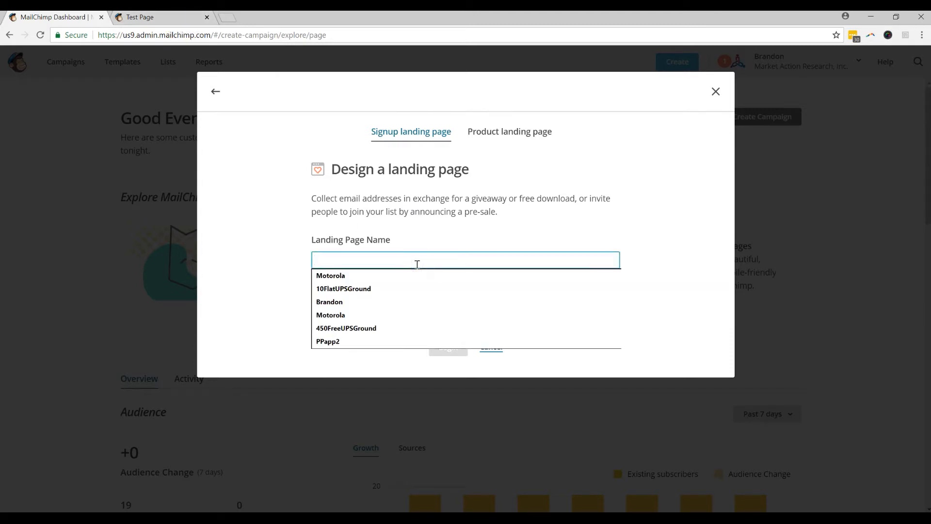
type("AwesomePage")
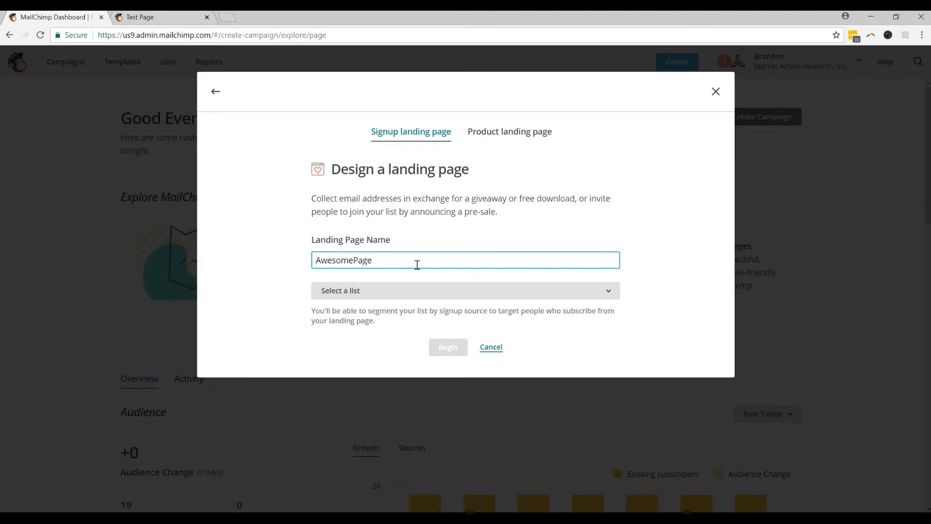
left_click(395, 292)
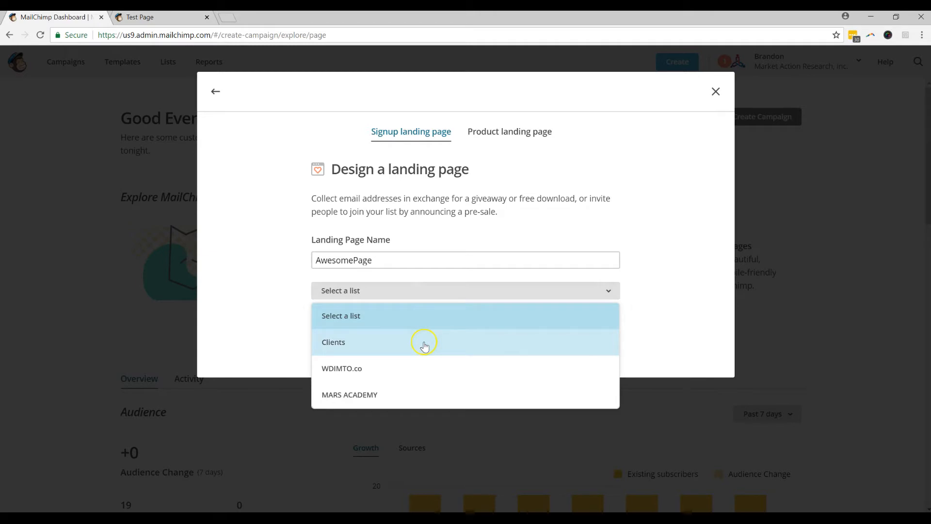
left_click(427, 393)
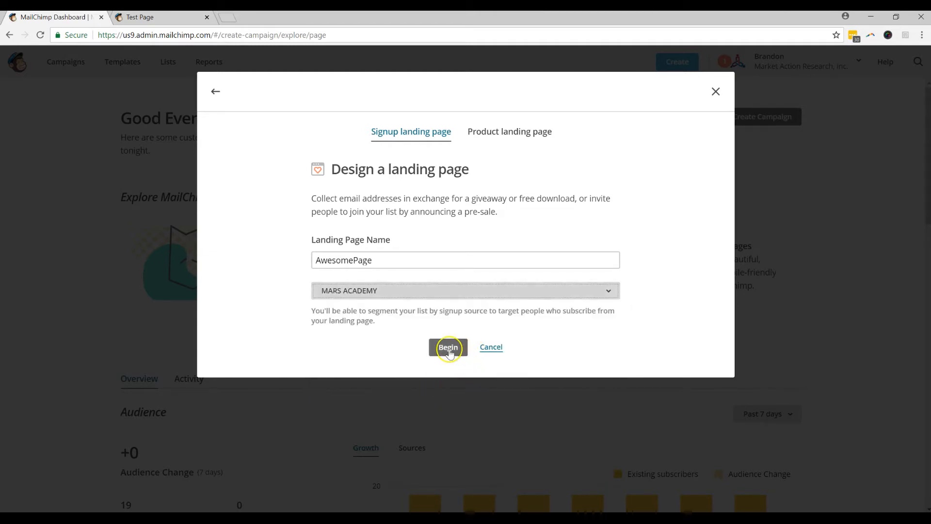
left_click(448, 347)
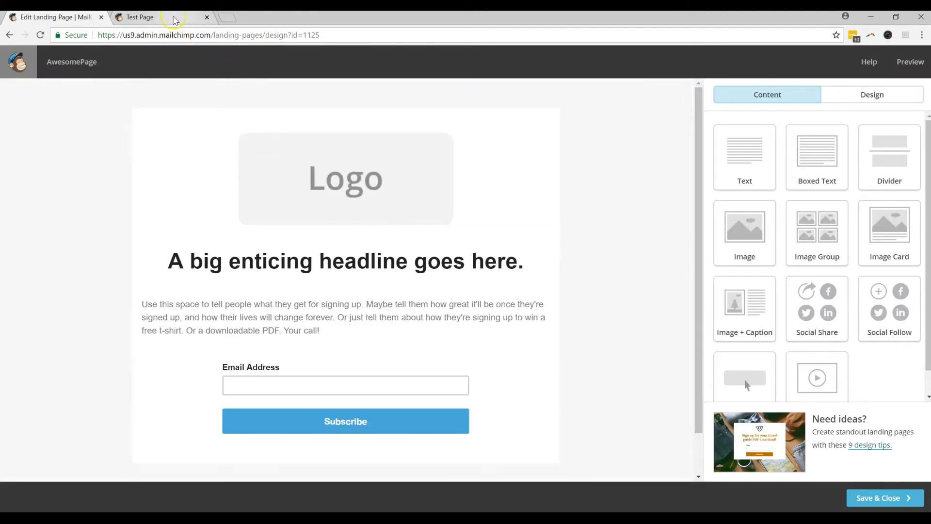
Step: Close the Test Page tab and bring up the Logo block's toolbar in the editor
left_click(207, 17)
left_click(482, 130)
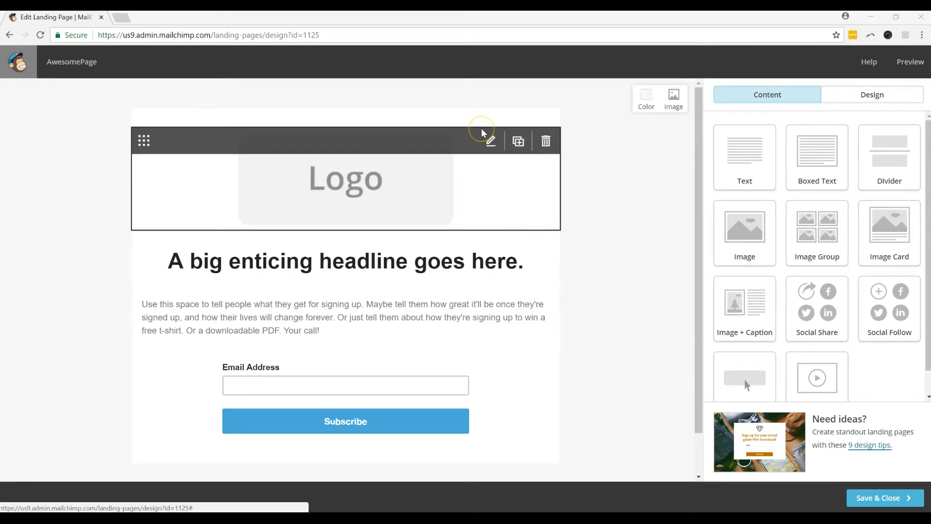
left_click(478, 131)
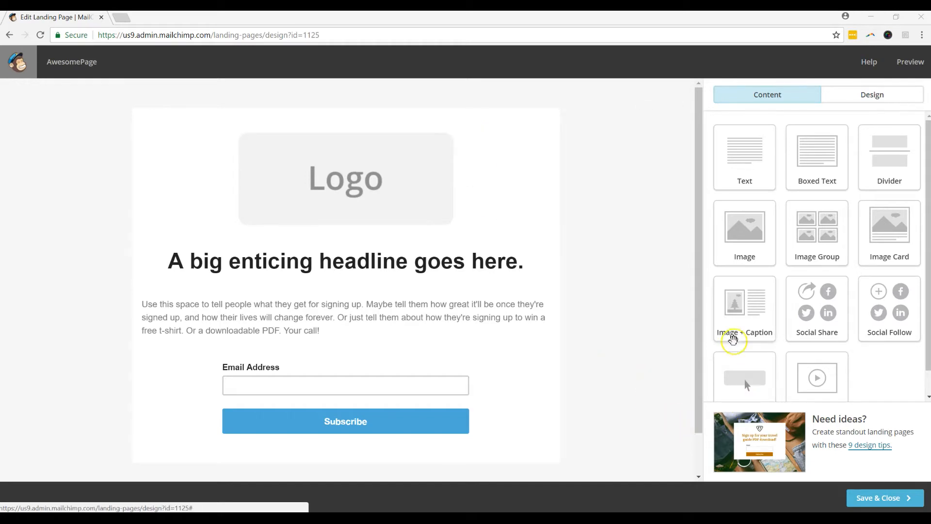
mouse_move(308, 135)
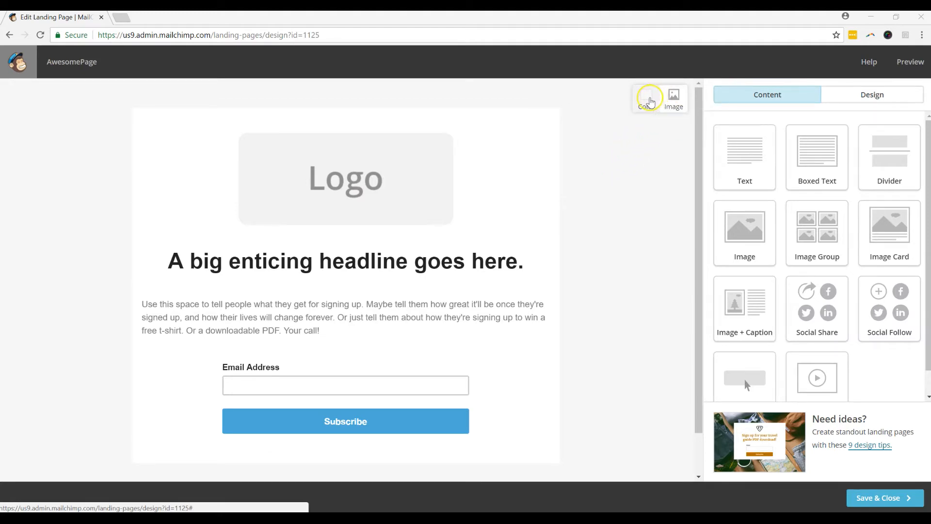
Step: Look in the background image library, then try red, white #ffffff and black #000000 backgrounds
left_click(680, 99)
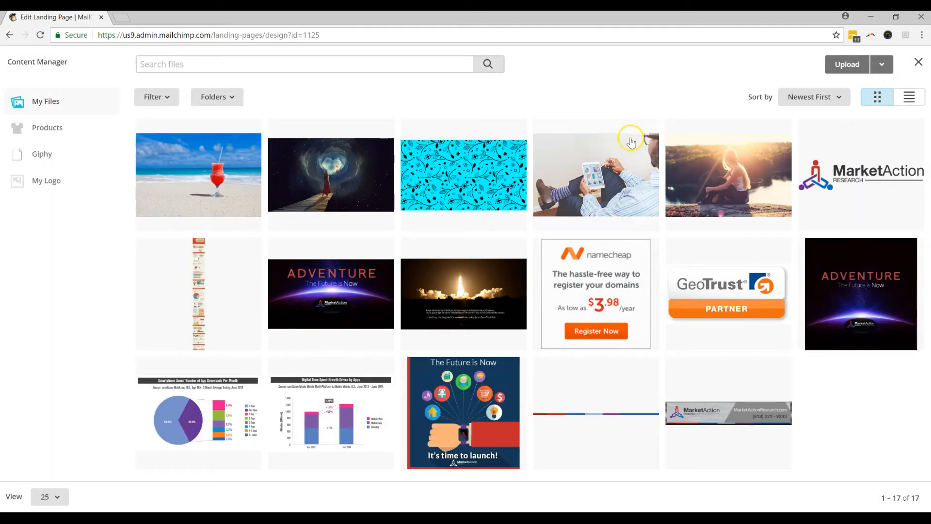
left_click(918, 62)
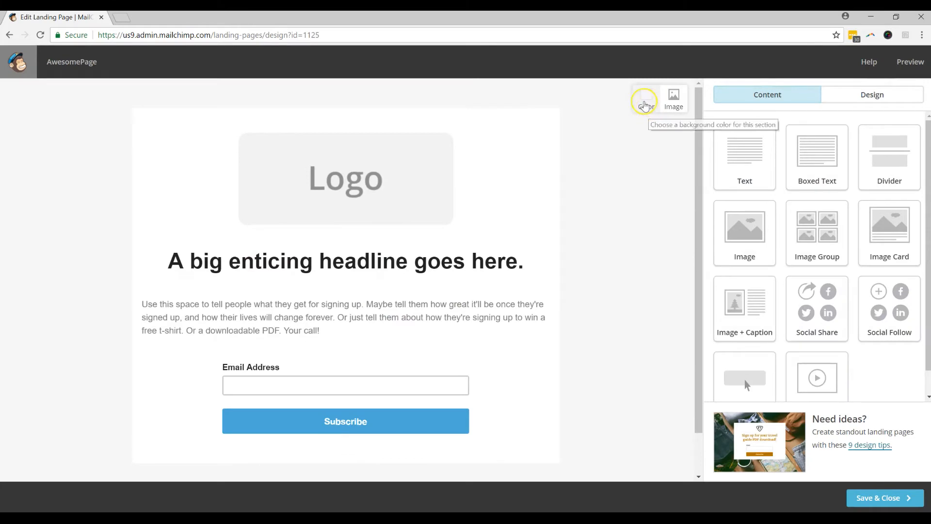
left_click(645, 99)
left_click_drag(627, 129, 634, 122)
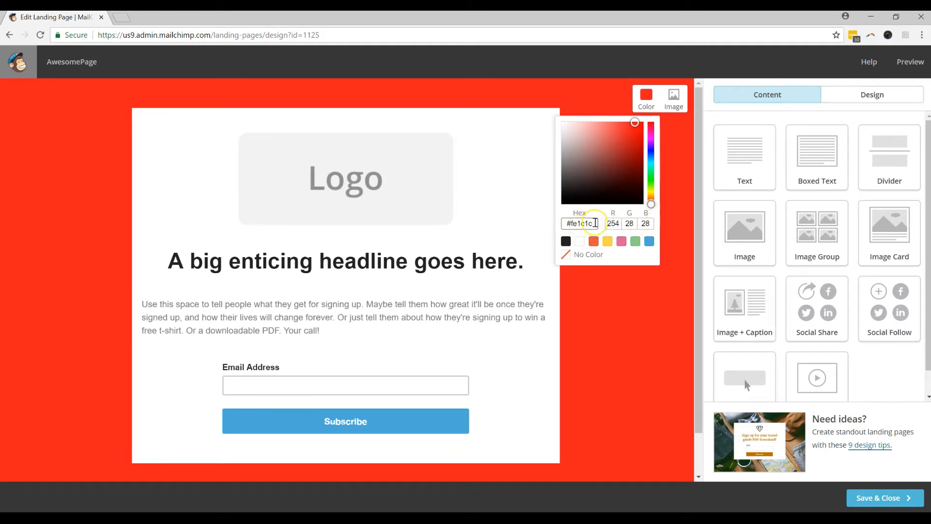
double_click(594, 223)
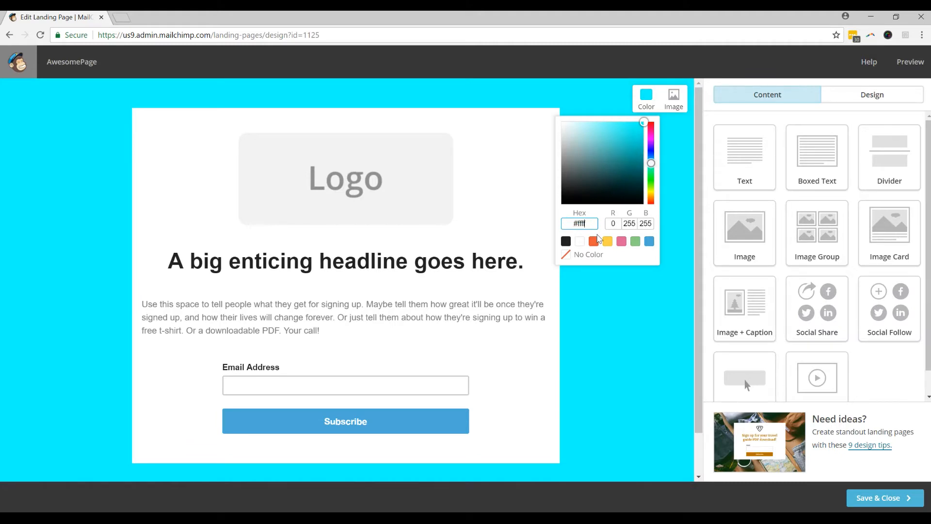
key("Return")
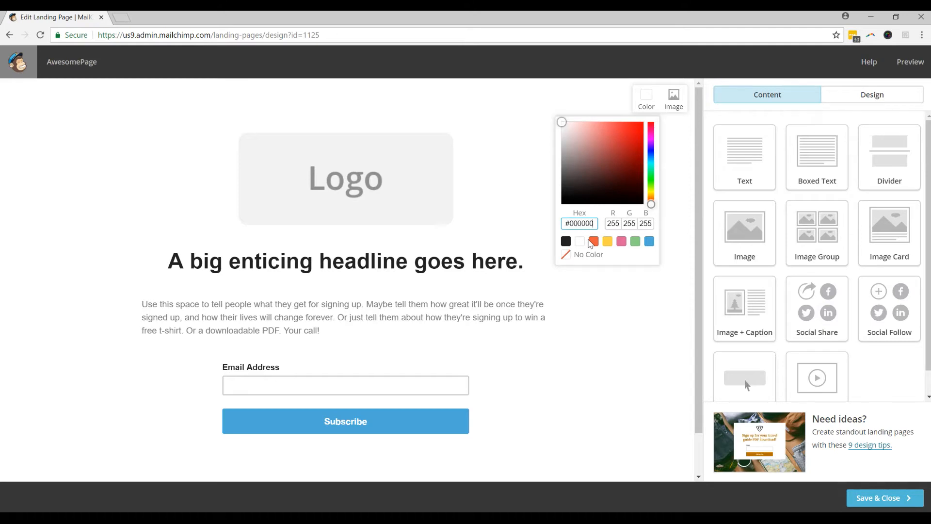
key("Return")
left_click(604, 271)
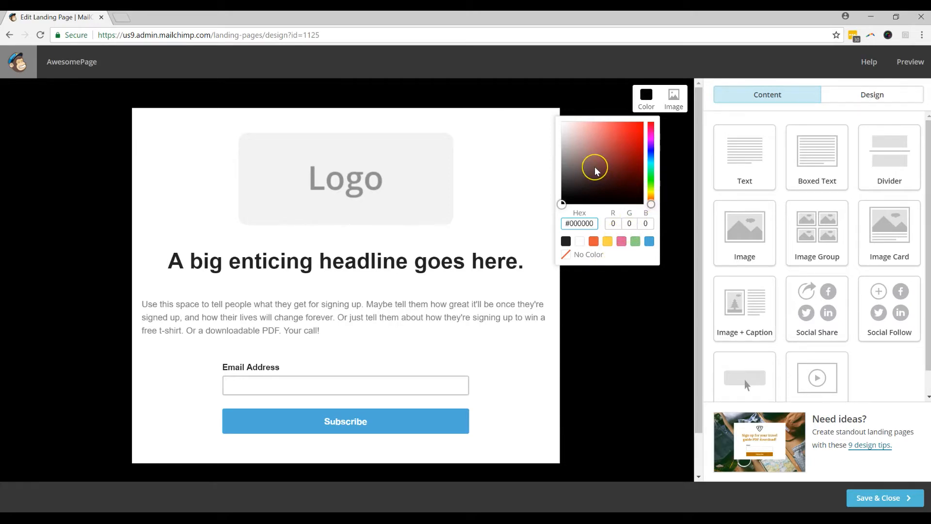
Step: Try dark red, green, teal, yellow, pink and blue backgrounds, then set No Color
left_click_drag(595, 171, 632, 165)
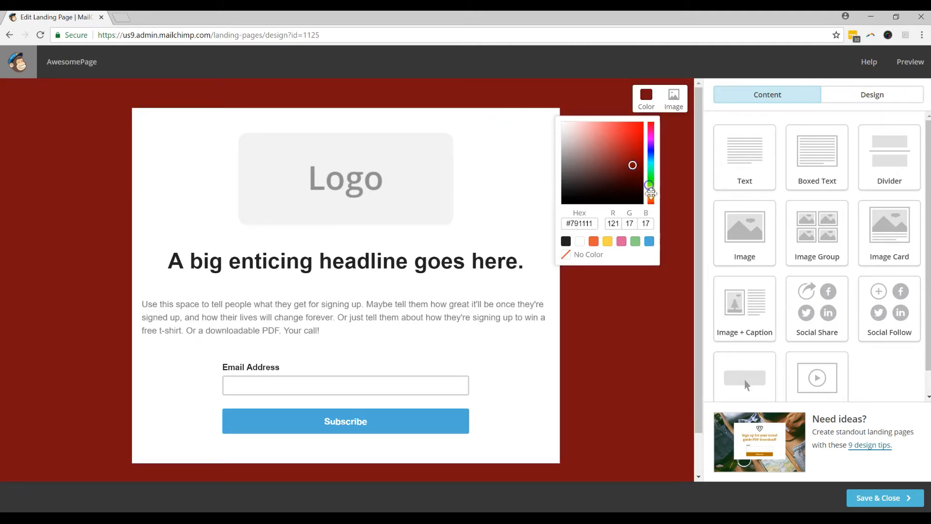
left_click(651, 184)
left_click_drag(652, 182, 652, 144)
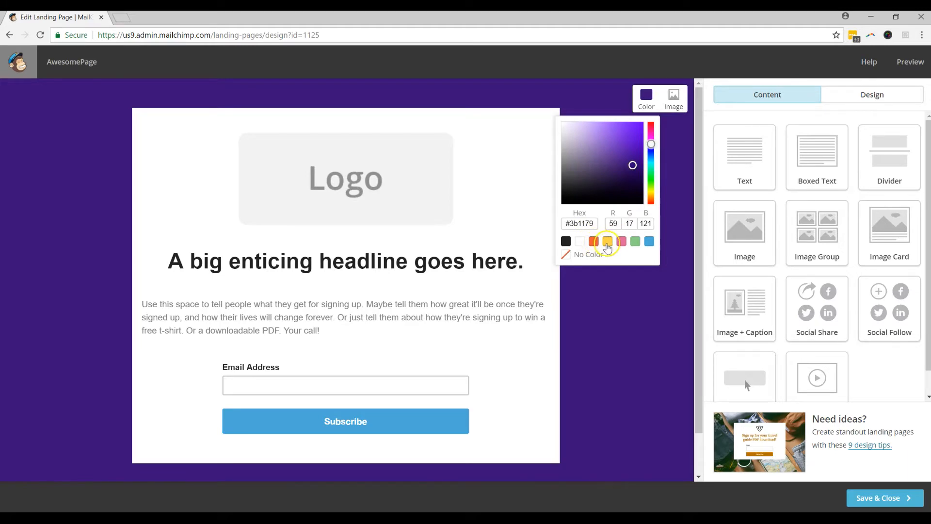
left_click(607, 243)
left_click(622, 243)
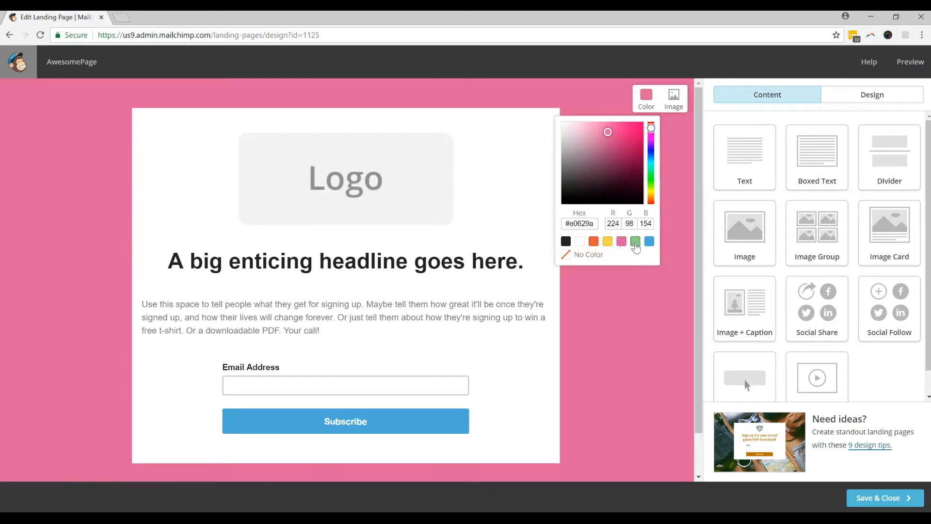
left_click(635, 242)
left_click(649, 242)
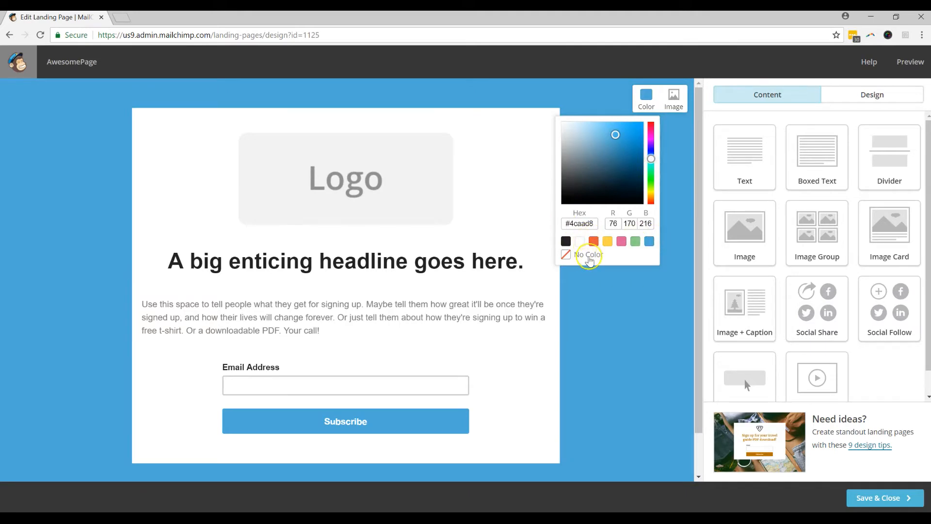
left_click(588, 255)
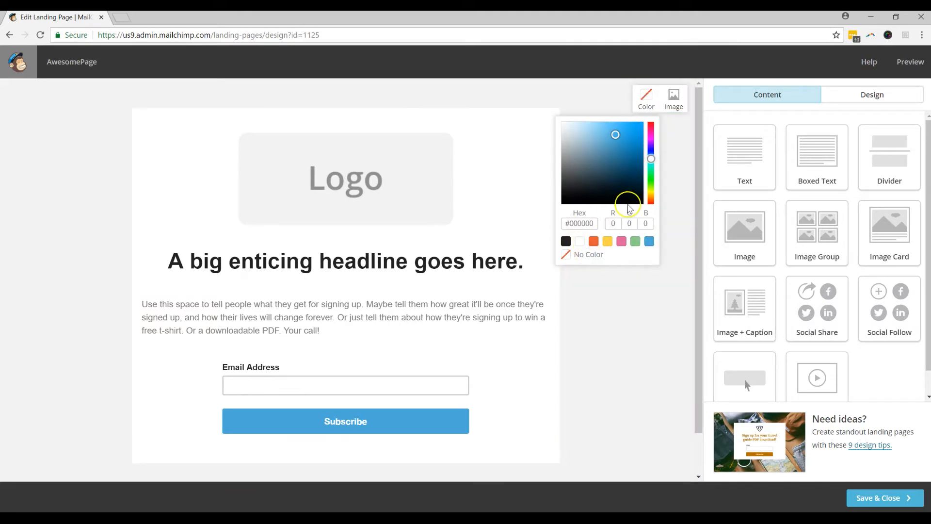
left_click(674, 97)
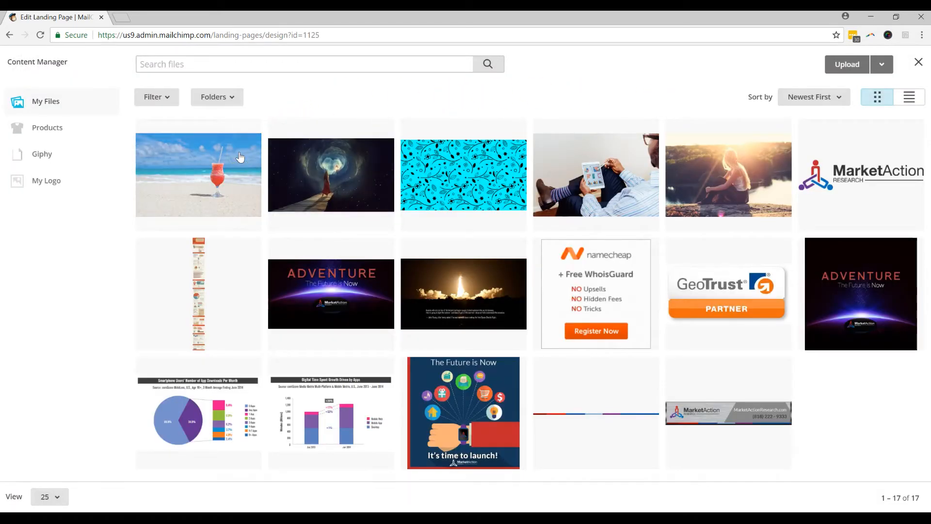
left_click(240, 156)
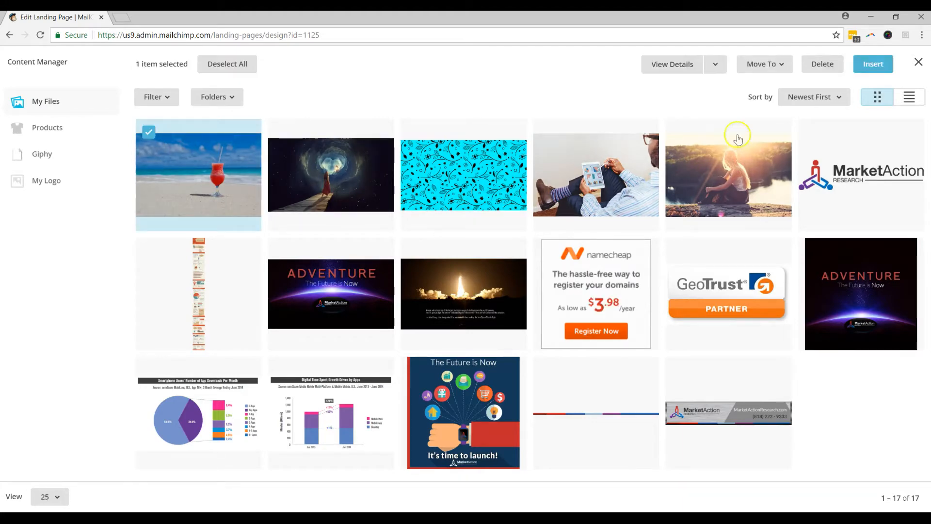
left_click(873, 64)
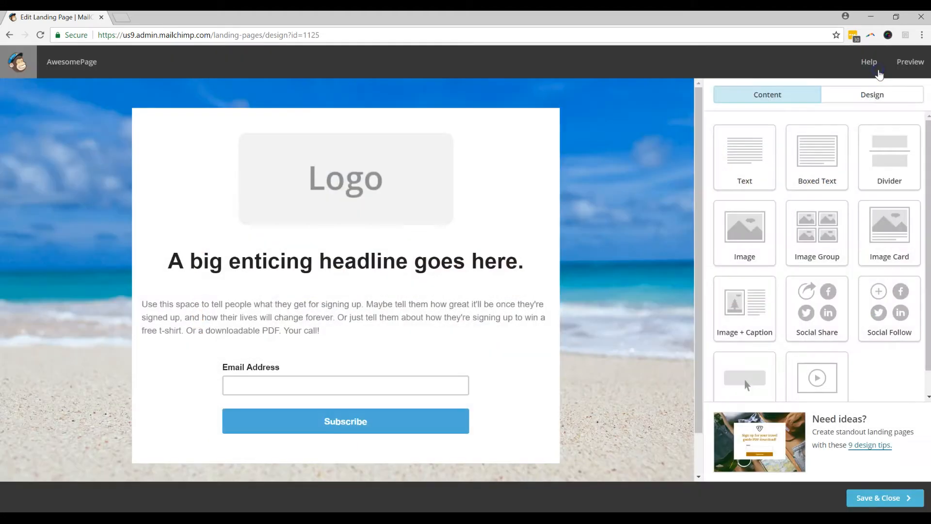
left_click(624, 138)
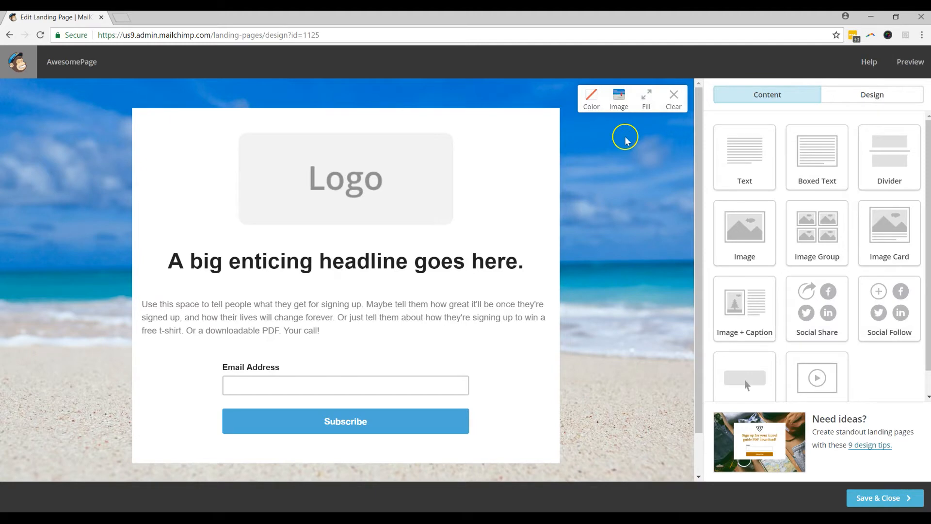
left_click(616, 99)
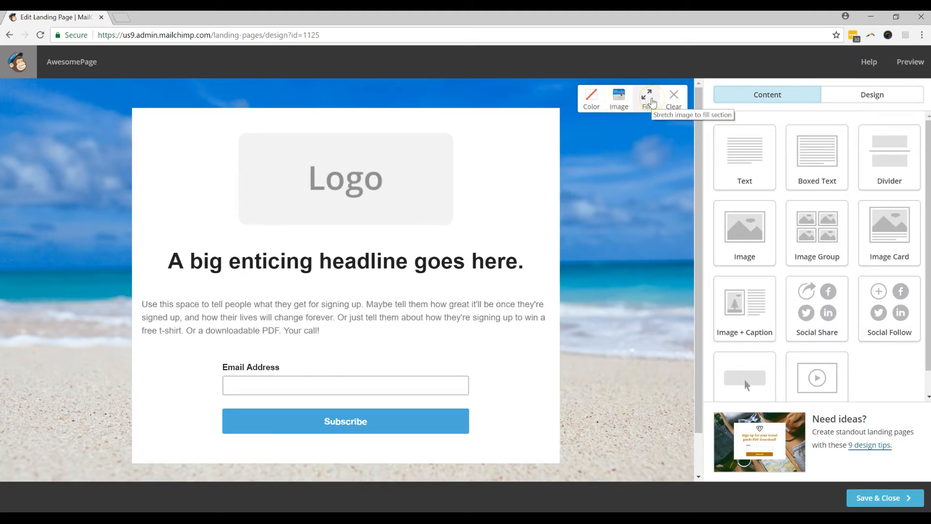
left_click(651, 101)
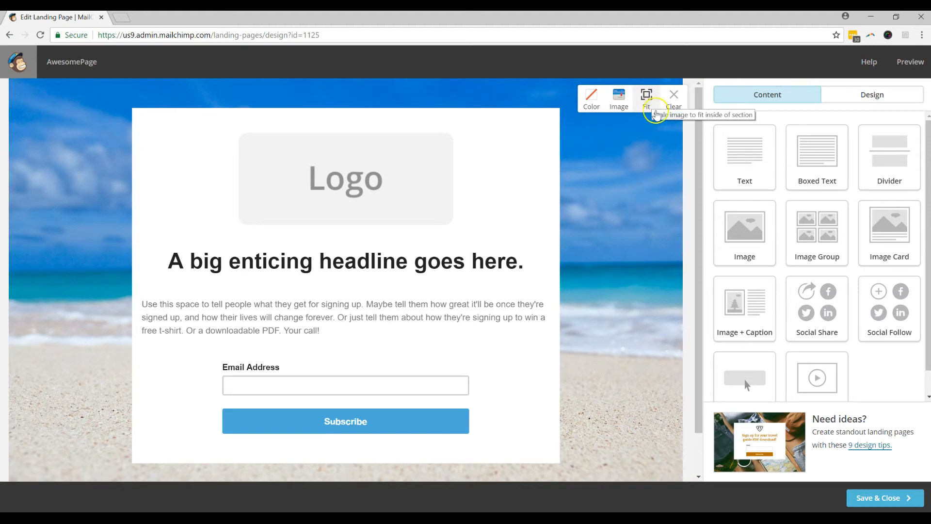
left_click(648, 102)
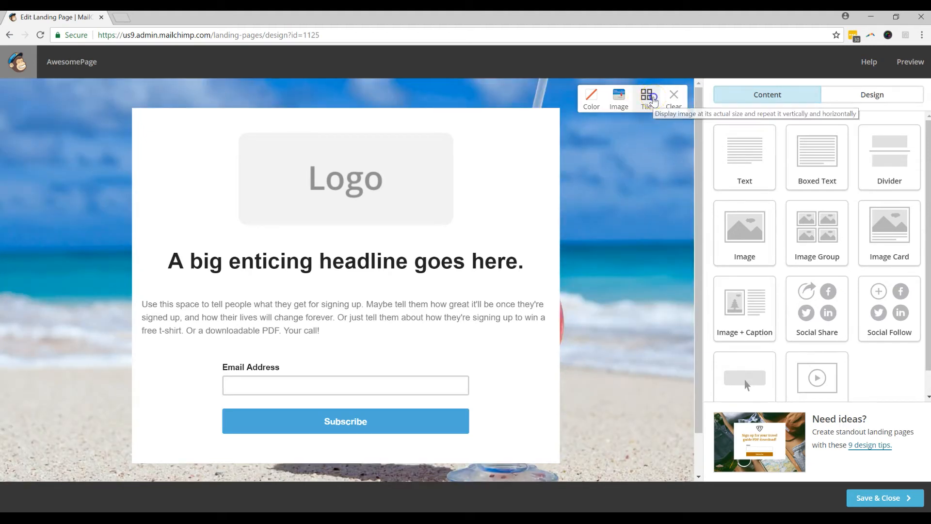
left_click(652, 102)
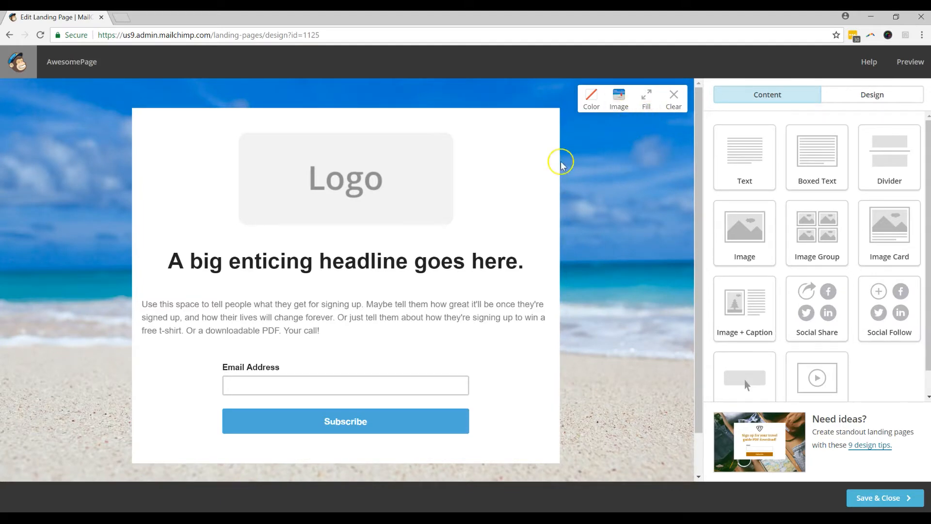
mouse_move(461, 141)
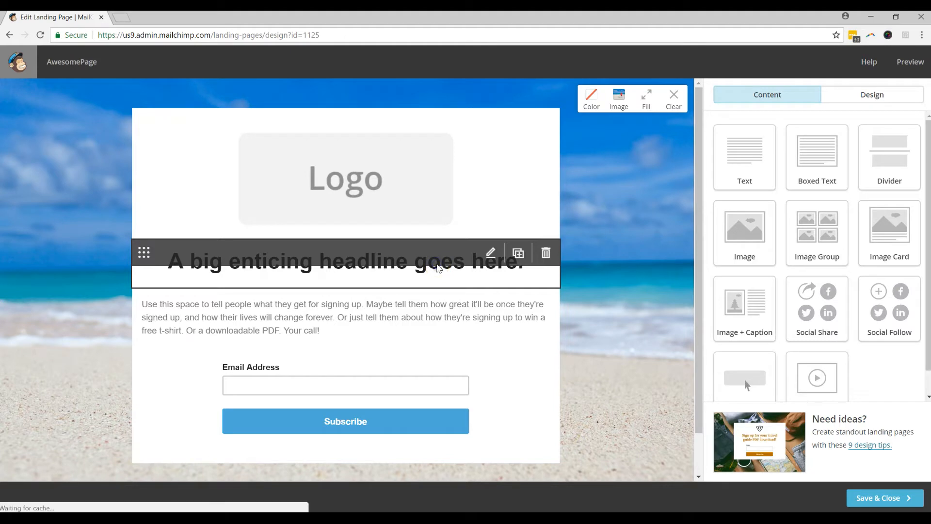
Step: Change the headline to 'Awesome Daiquiri Party', centre it and save
left_click(438, 266)
left_click_drag(802, 245, 669, 180)
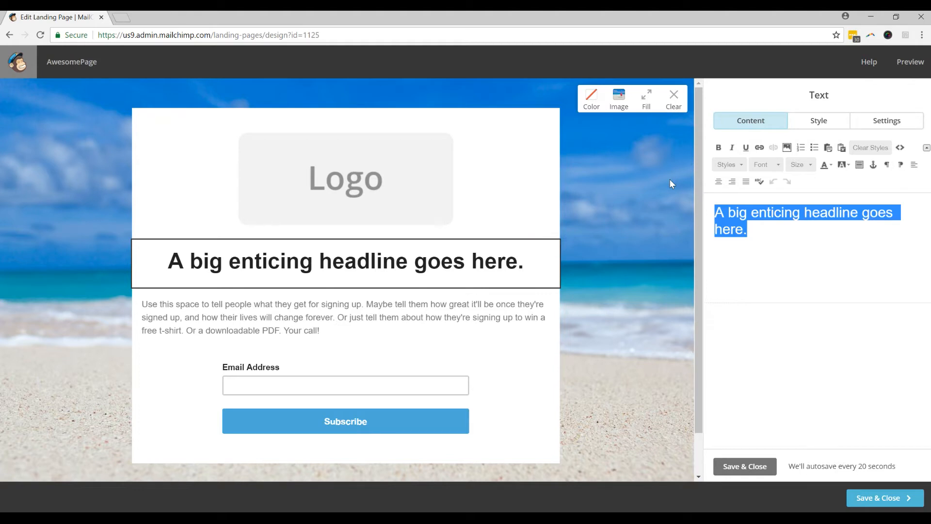
type("Aw")
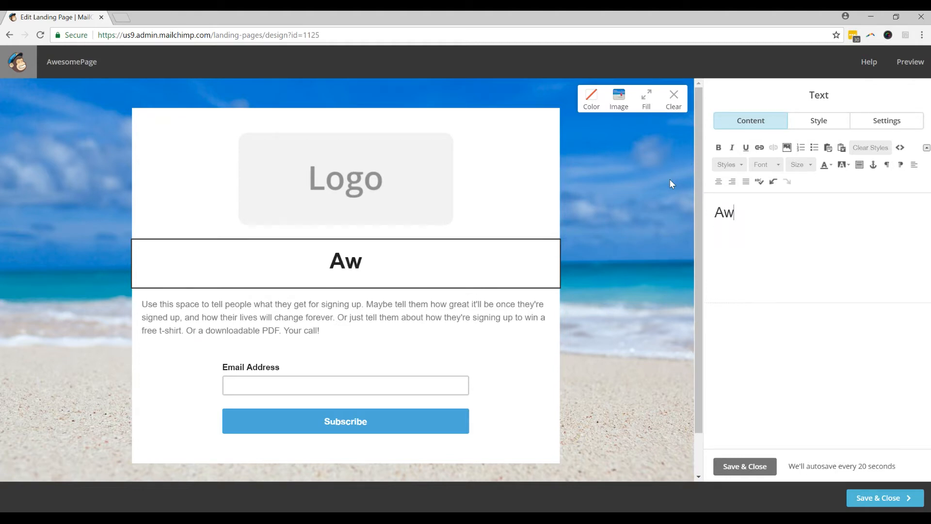
type("esome Da")
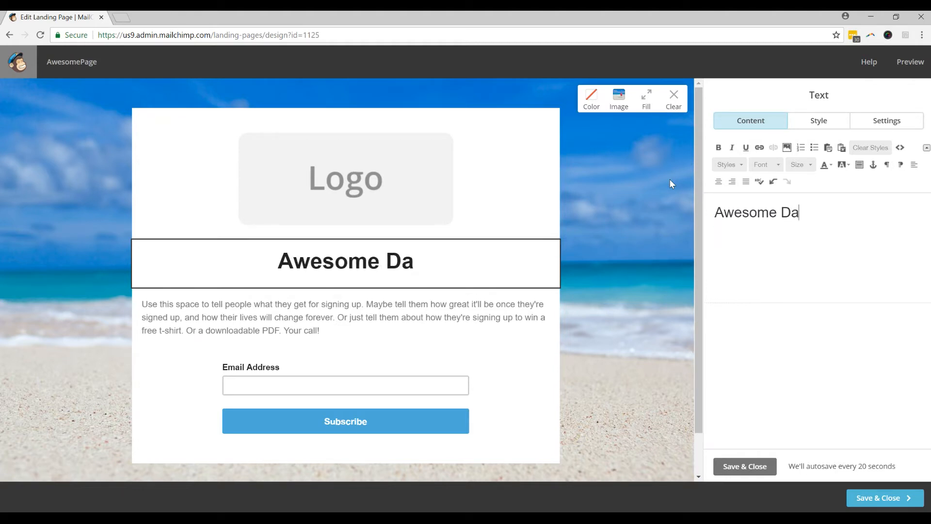
type("iq")
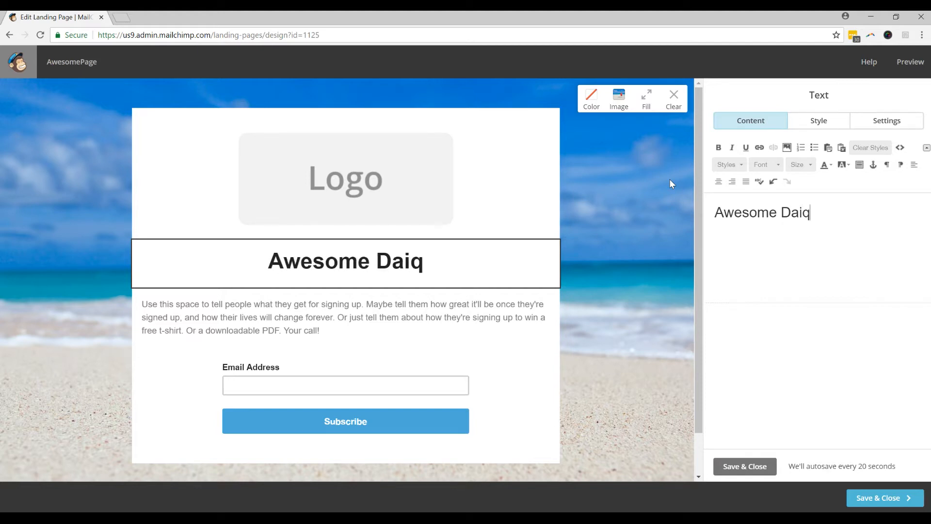
type("uiri ")
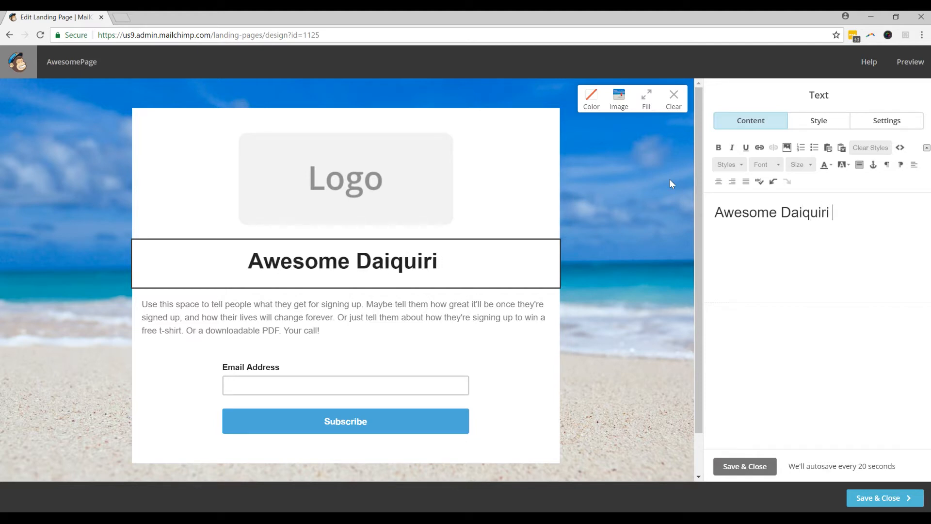
type("Party")
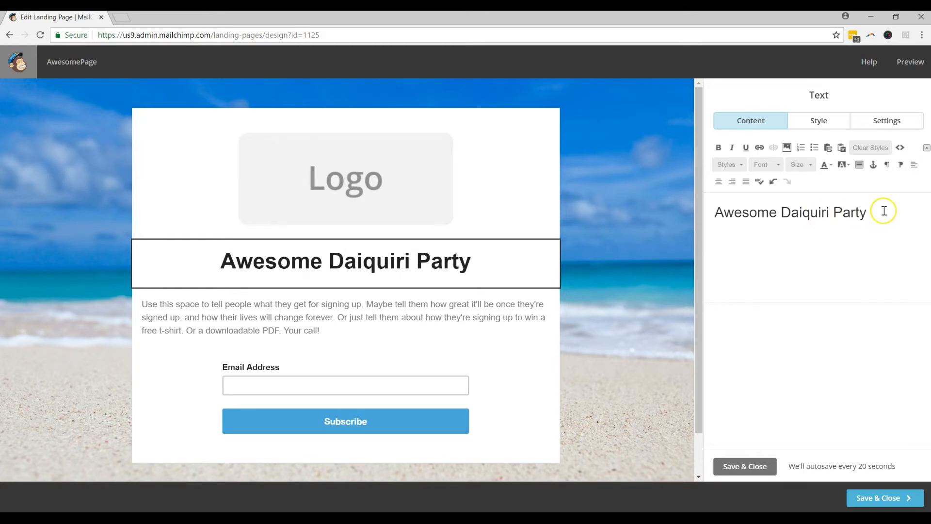
left_click_drag(884, 209, 712, 212)
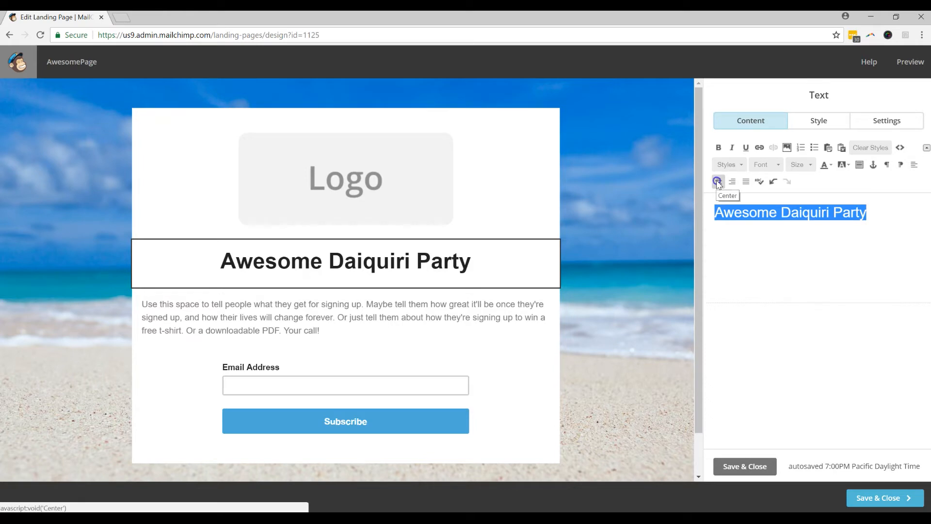
left_click(718, 182)
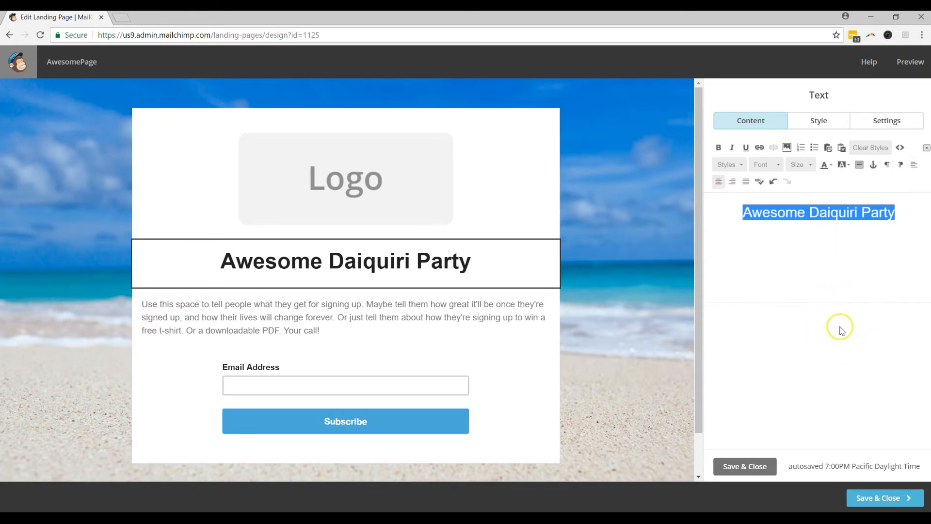
left_click(755, 467)
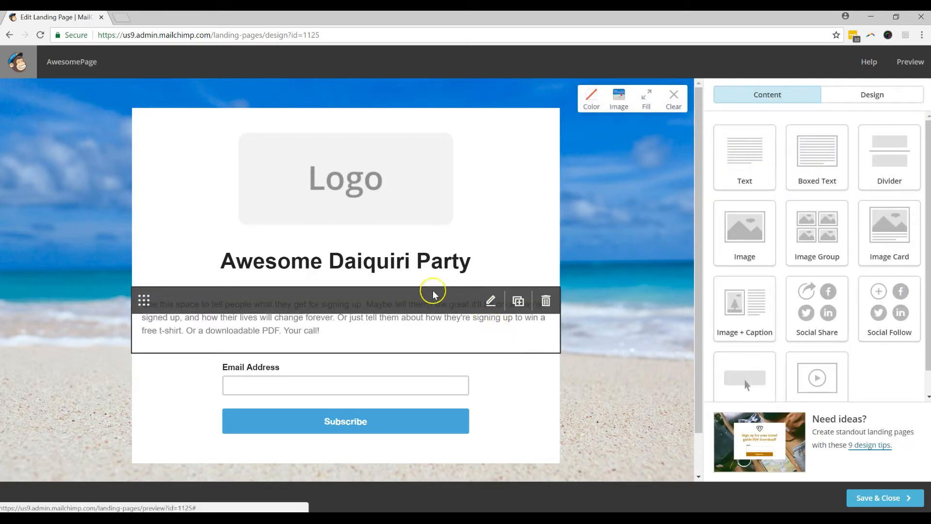
left_click(354, 322)
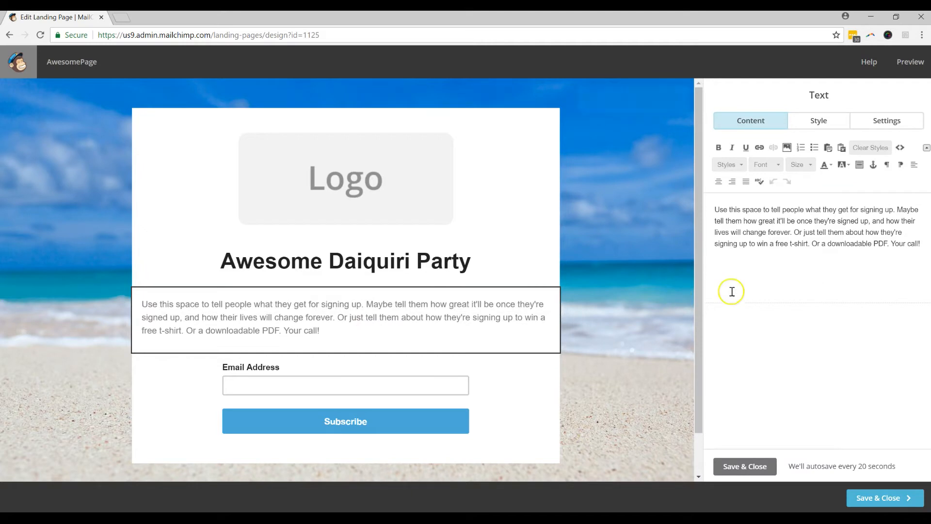
Step: Replace the body text with 'We're throwing our world famous / Awesome Daiquri Party / in Malibu this weekend'
left_click_drag(915, 241, 692, 195)
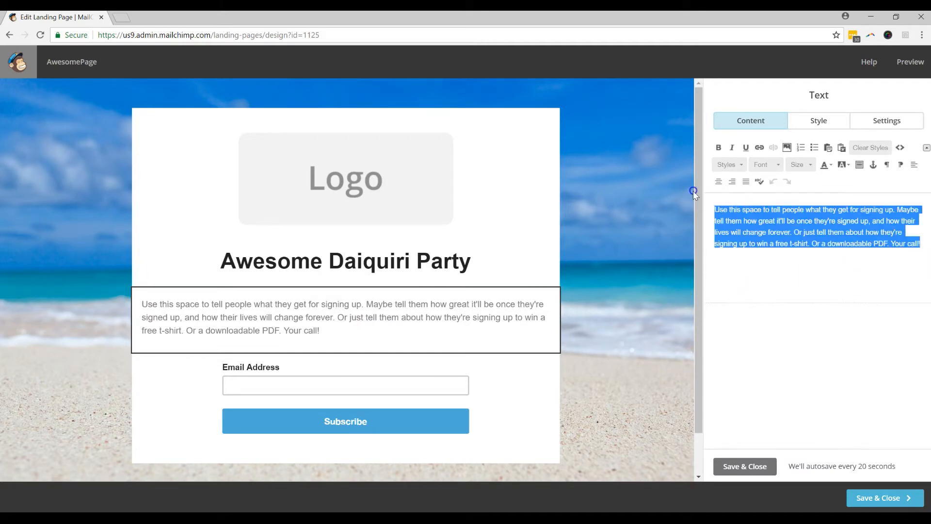
key("Delete")
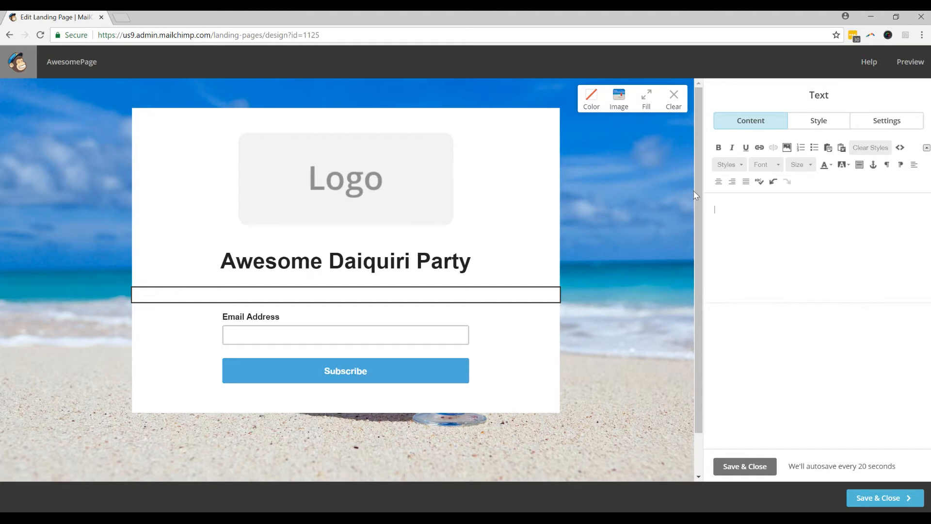
type("We're throwing our world famous")
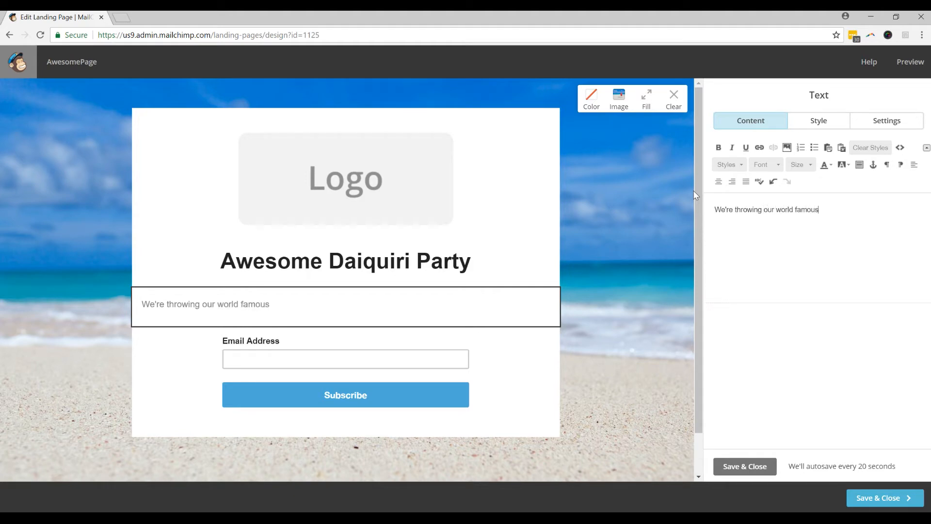
key("Return")
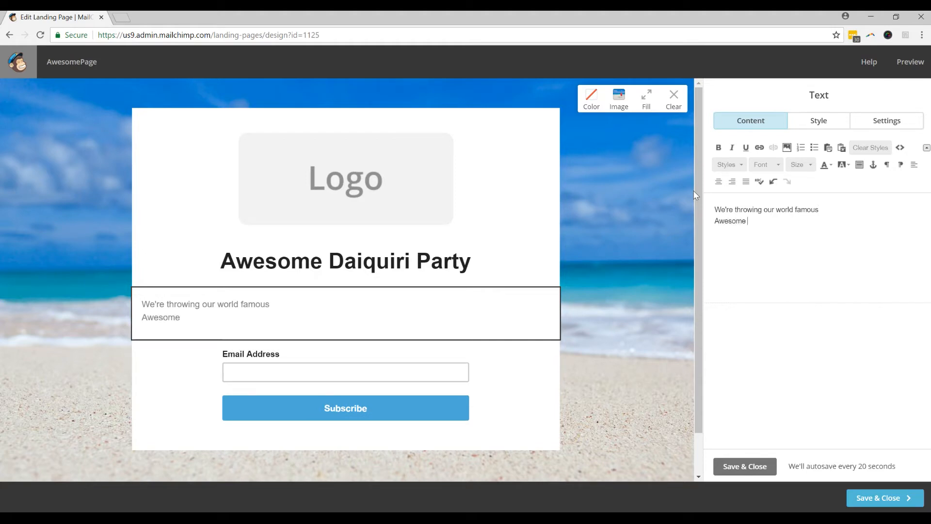
type("Awesome Daiquri Party")
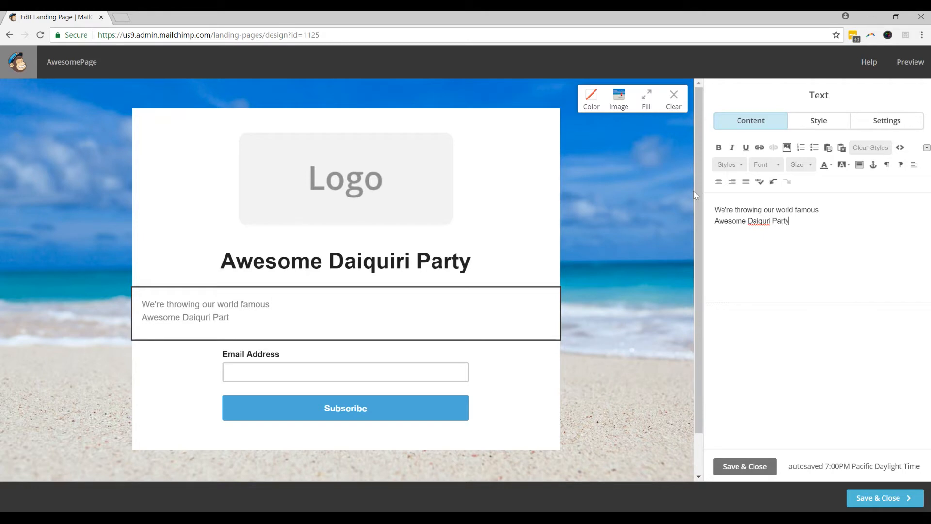
key("Return")
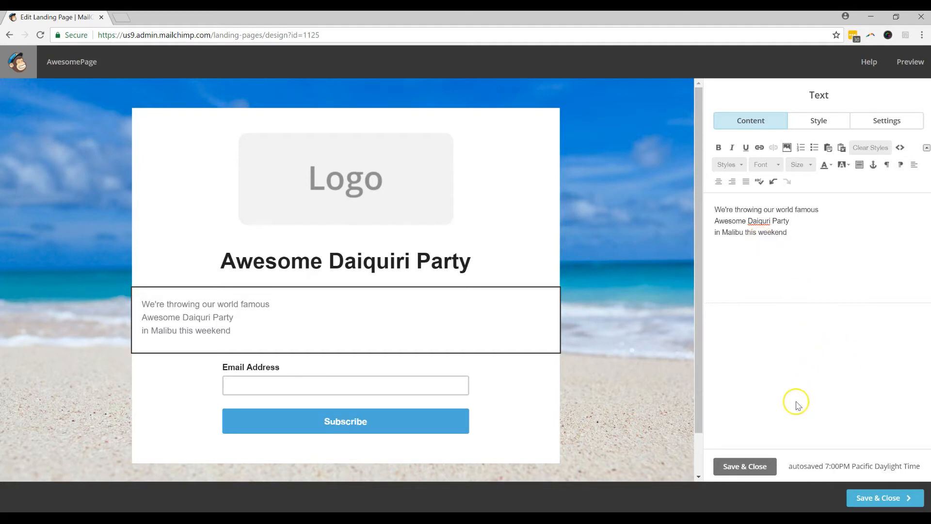
Step: Set all the body text to font size 32
triple_click(797, 234)
left_click(797, 165)
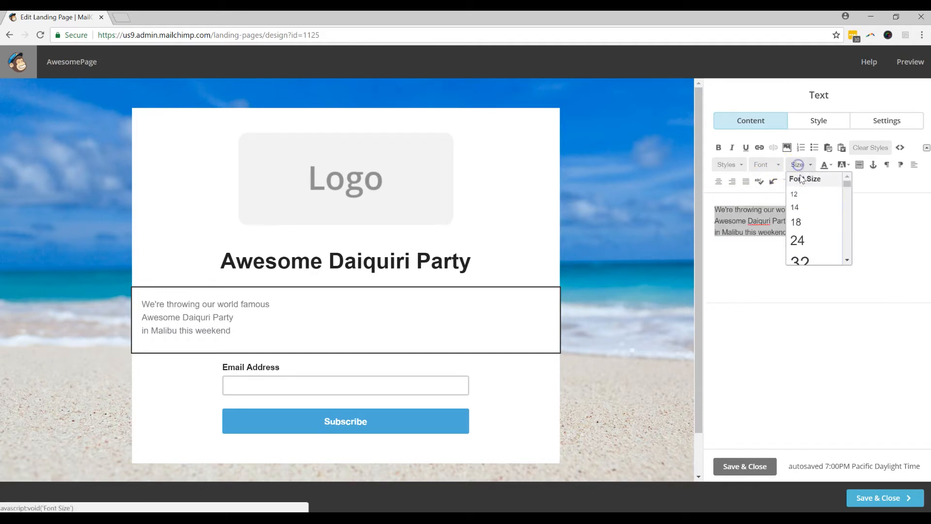
scroll(817, 238, "down", 2)
left_click(805, 208)
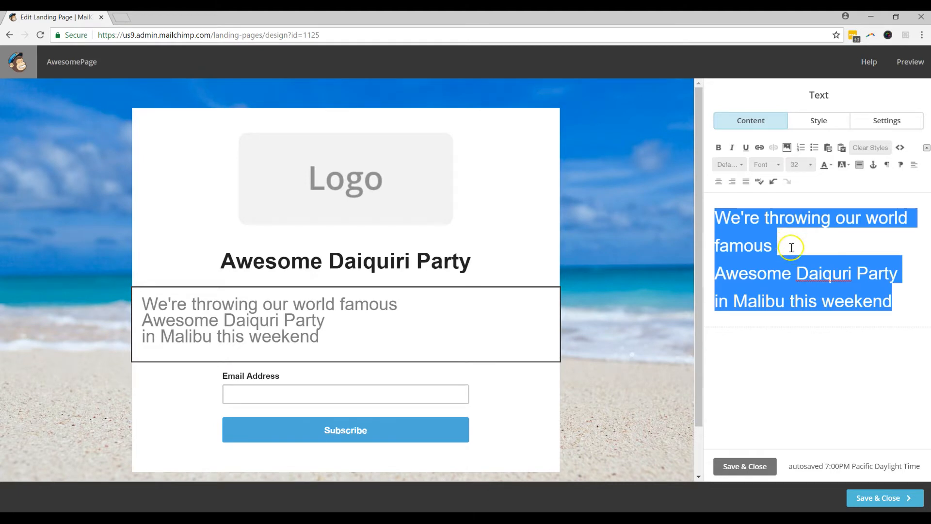
left_click(796, 262)
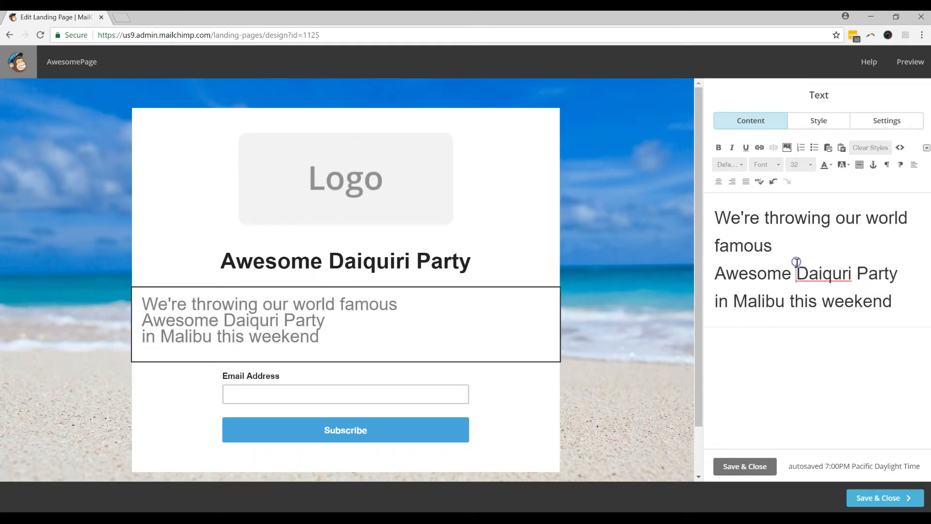
Step: Make the 'Awesome Daiquri Party' line bold and save the text block
left_click_drag(907, 272, 700, 266)
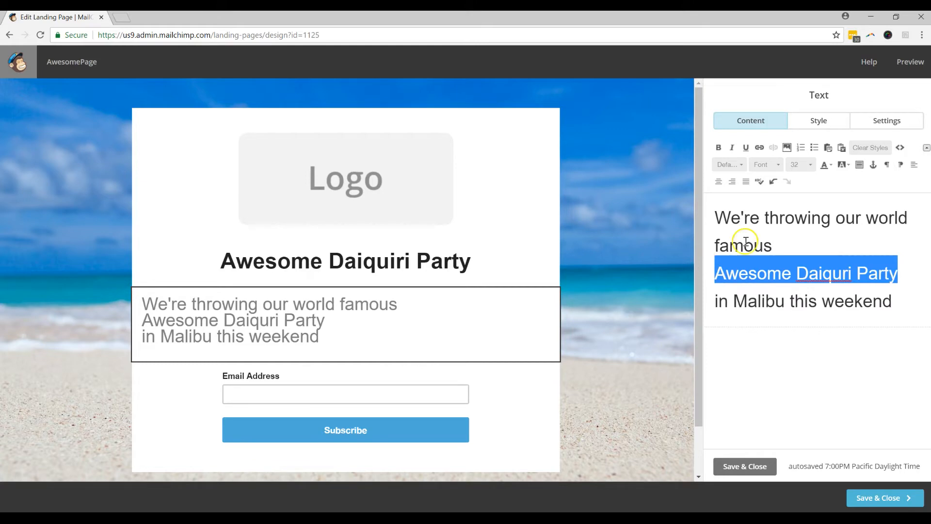
left_click(718, 148)
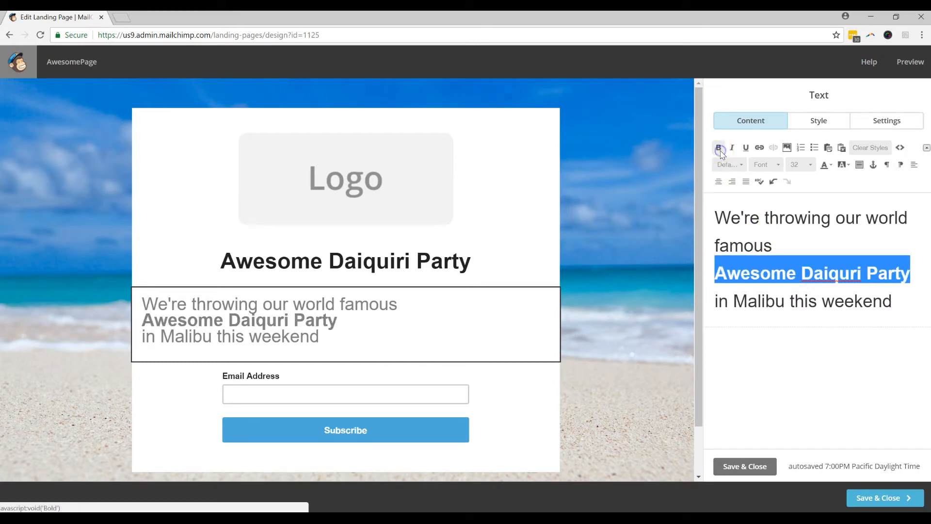
left_click(720, 150)
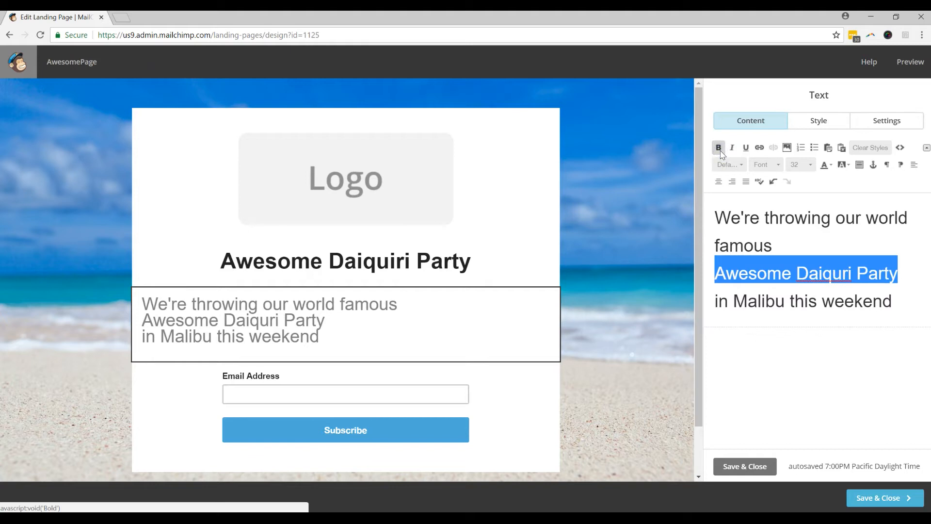
left_click(719, 150)
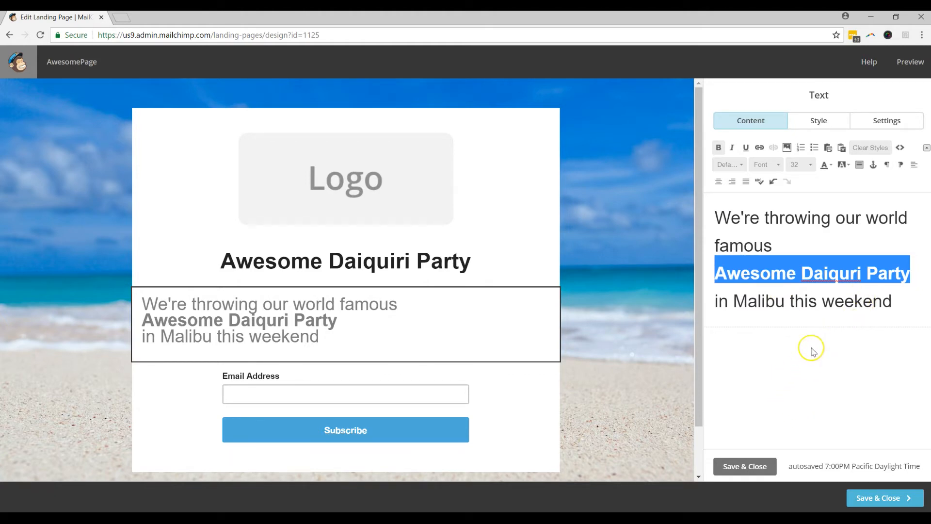
left_click(766, 466)
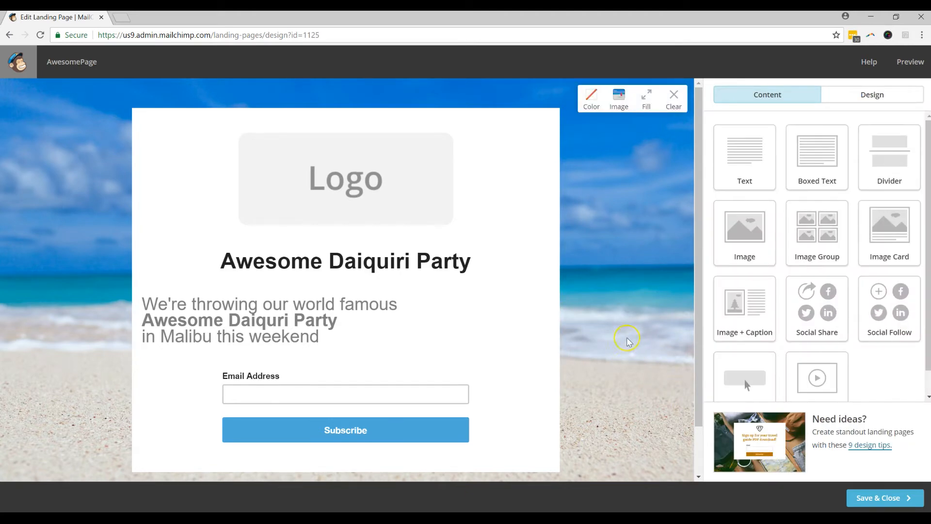
Step: Replace the logo placeholder with the MarketAction image 330x91_marlogo_copy.png
mouse_move(459, 211)
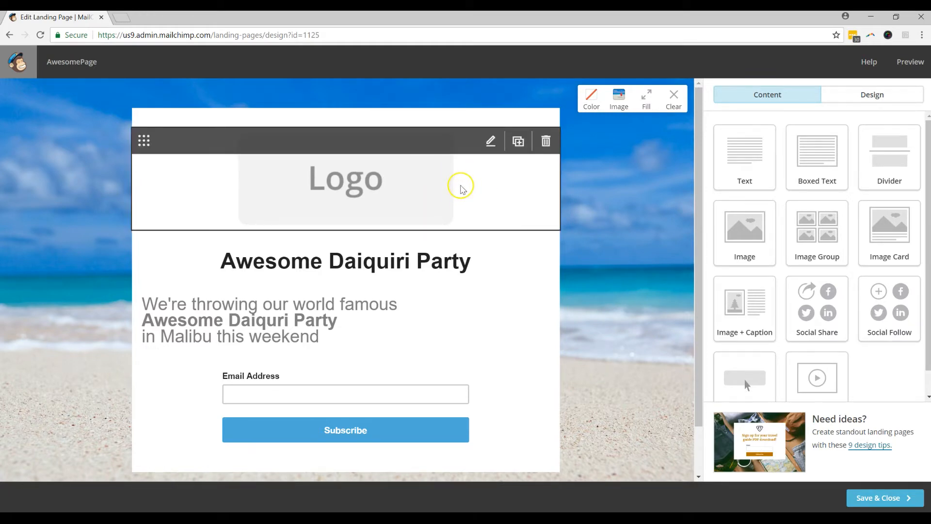
left_click(421, 183)
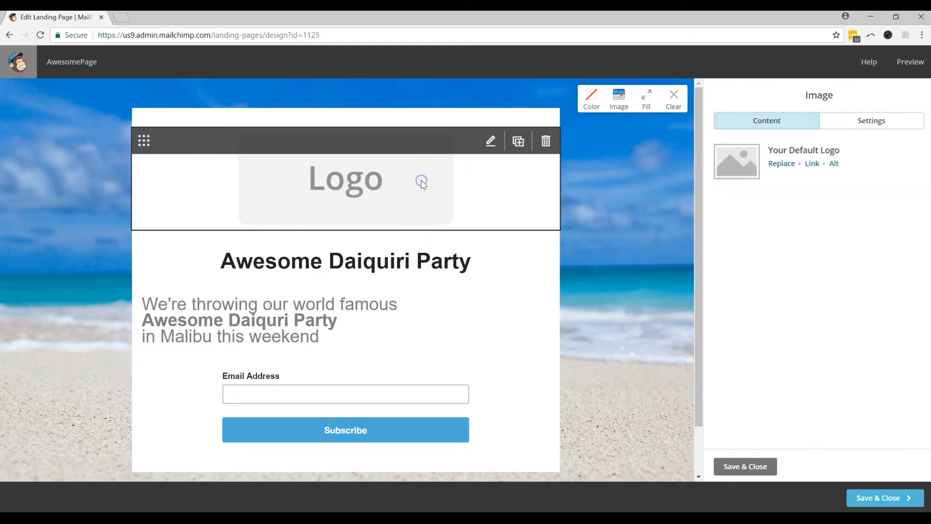
left_click(781, 164)
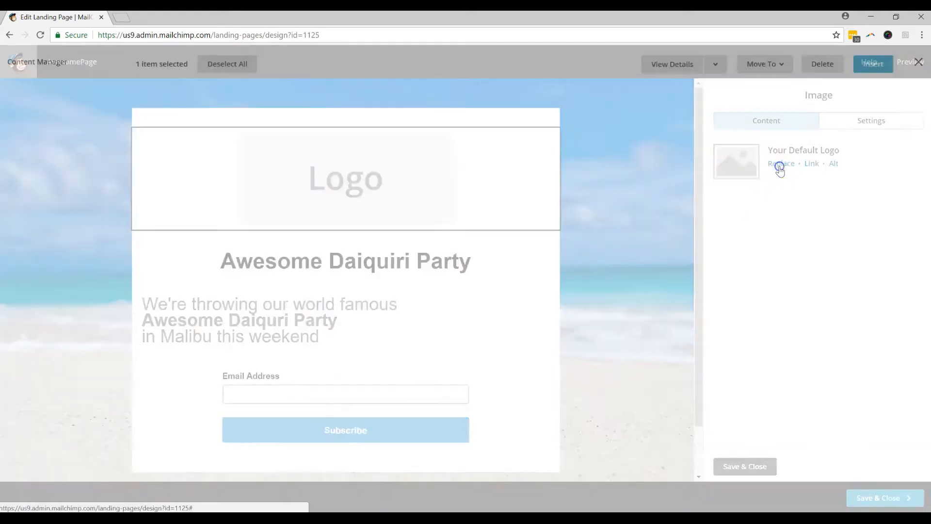
left_click(815, 127)
left_click(869, 65)
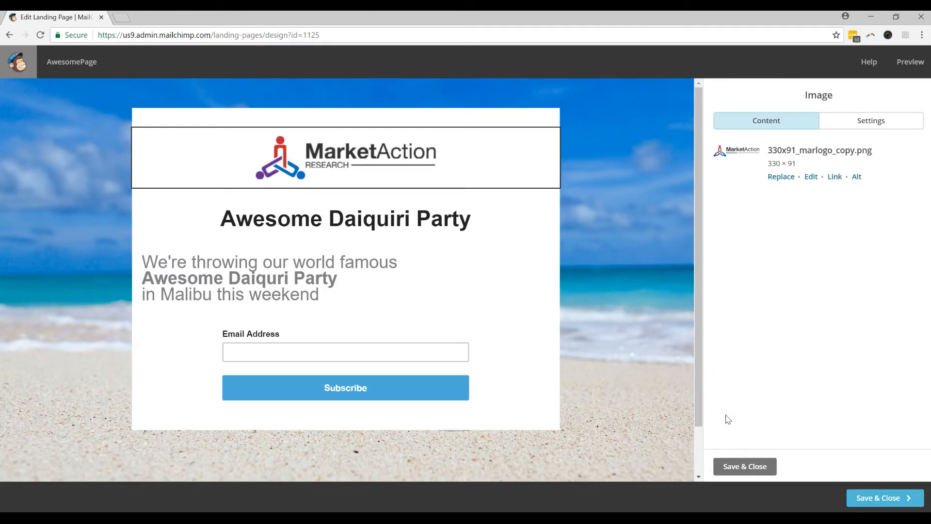
Step: Delete the MarketAction logo block from the top of the page
mouse_move(507, 157)
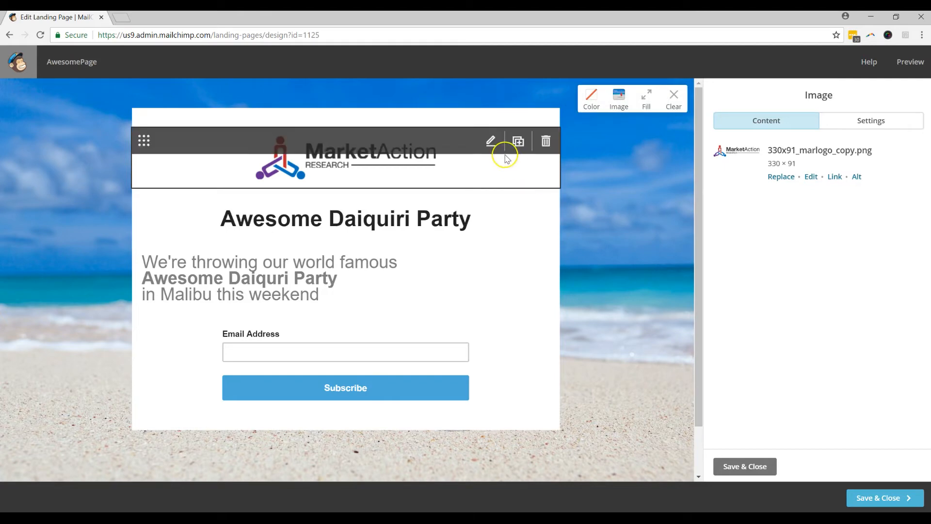
left_click(546, 146)
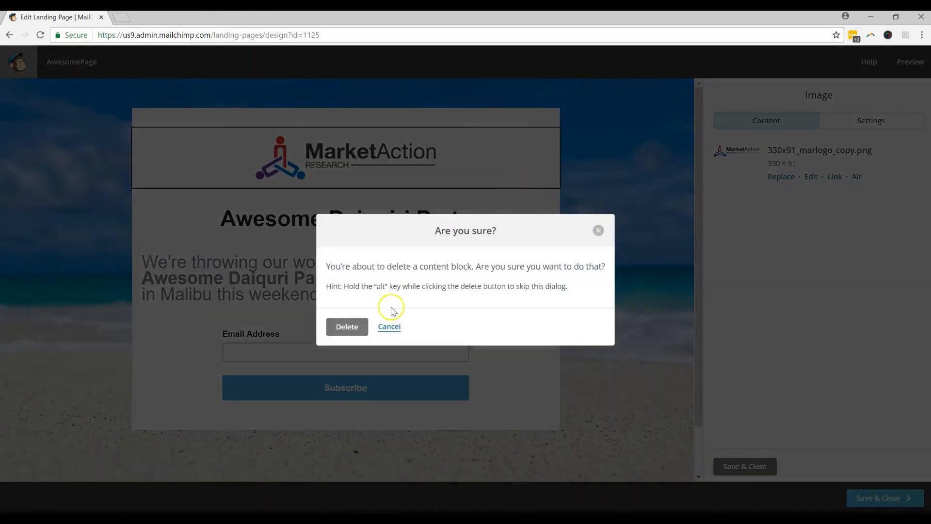
left_click(352, 325)
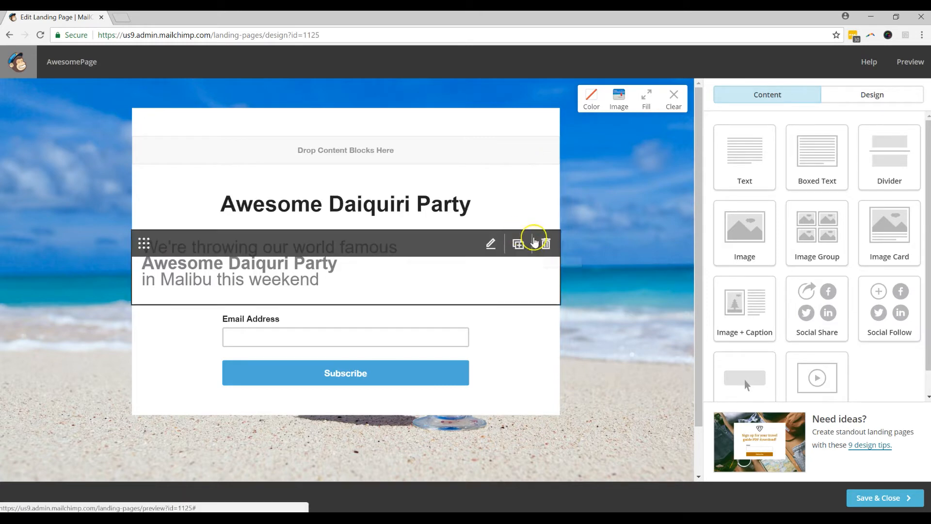
Step: Add a red, size-24 'Register Now' line above the Awesome Daiquiri Party heading and save
left_click(224, 210)
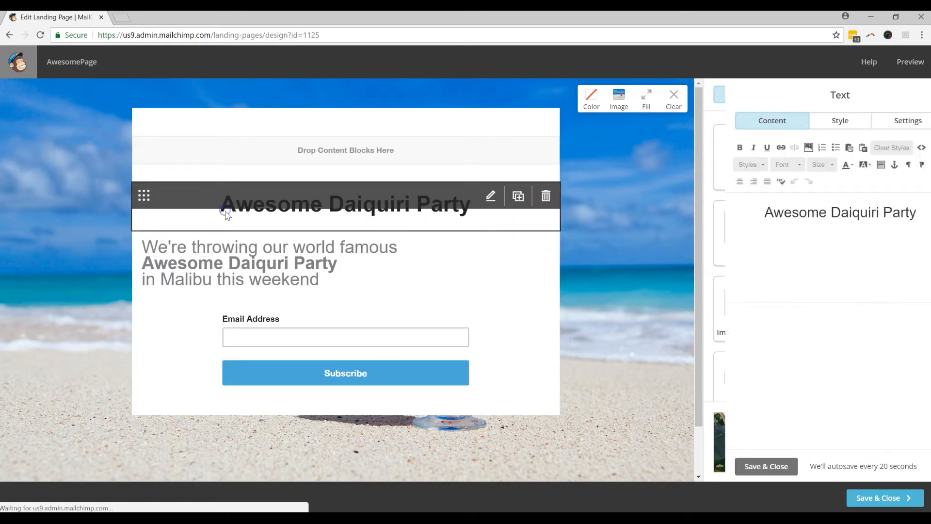
key("Return")
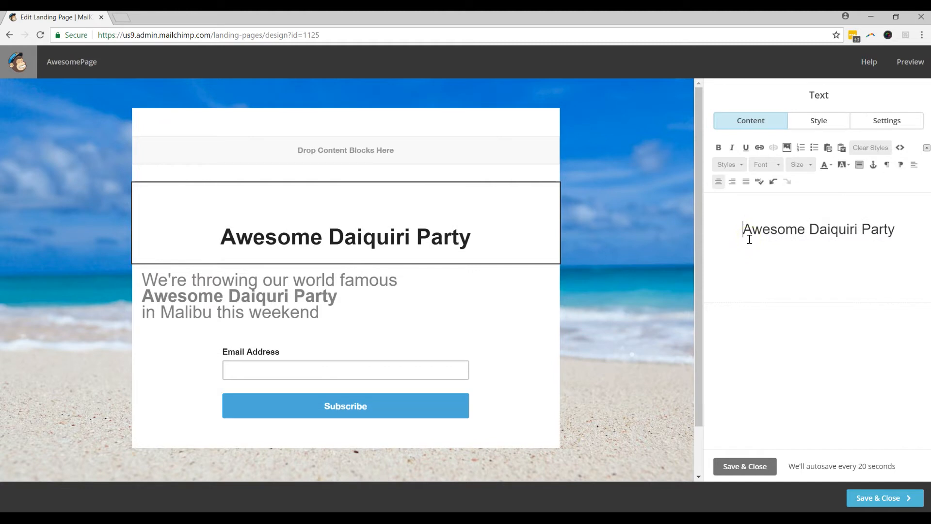
type("R")
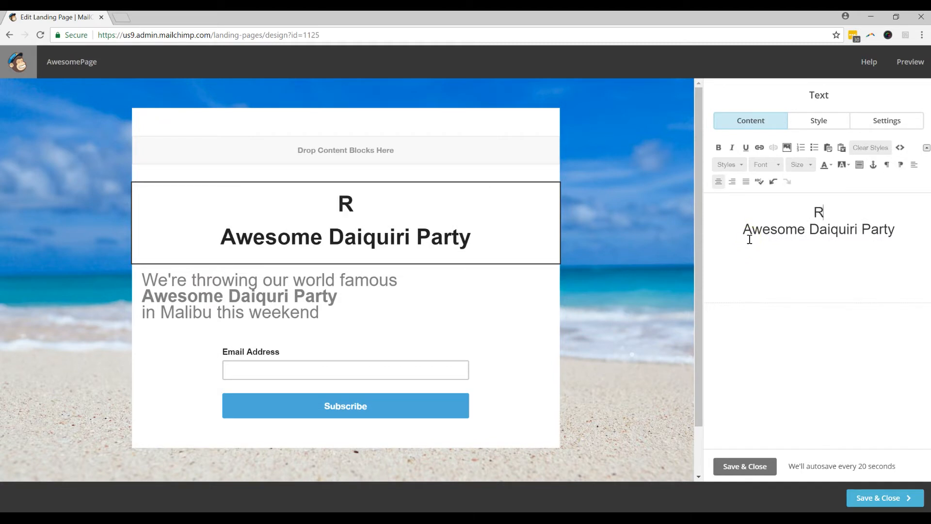
type("egister Now")
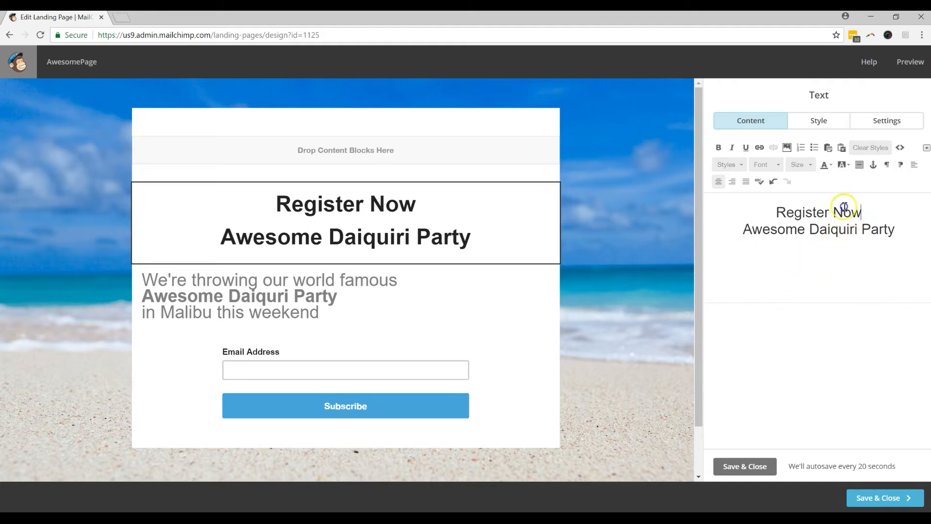
left_click_drag(861, 212, 774, 198)
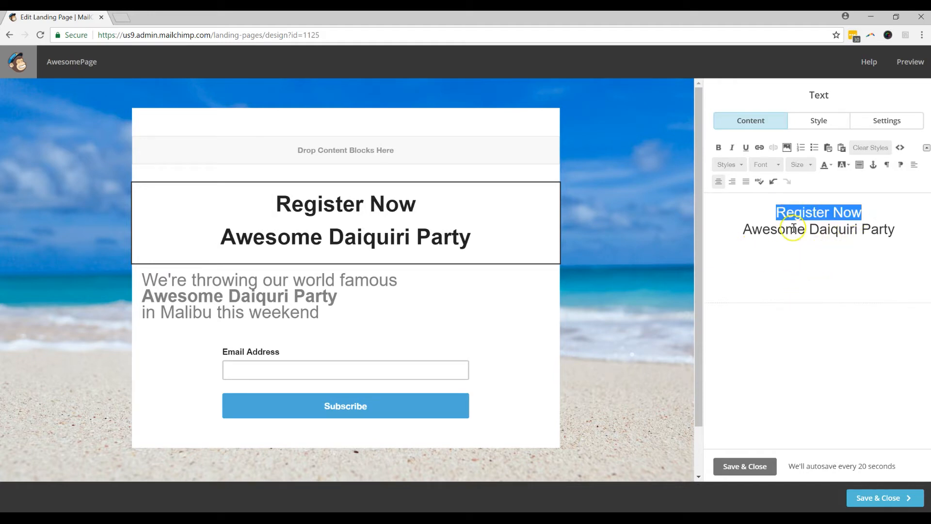
left_click(798, 165)
left_click(799, 239)
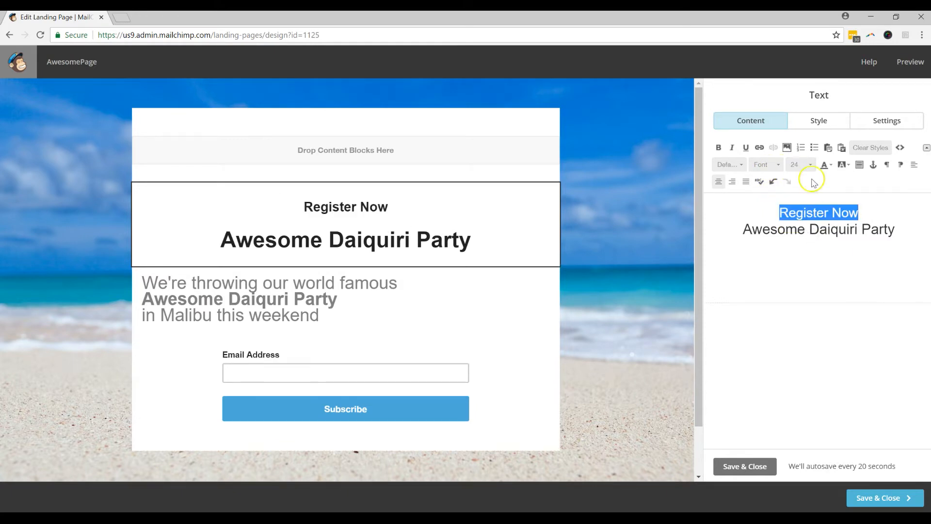
left_click(829, 169)
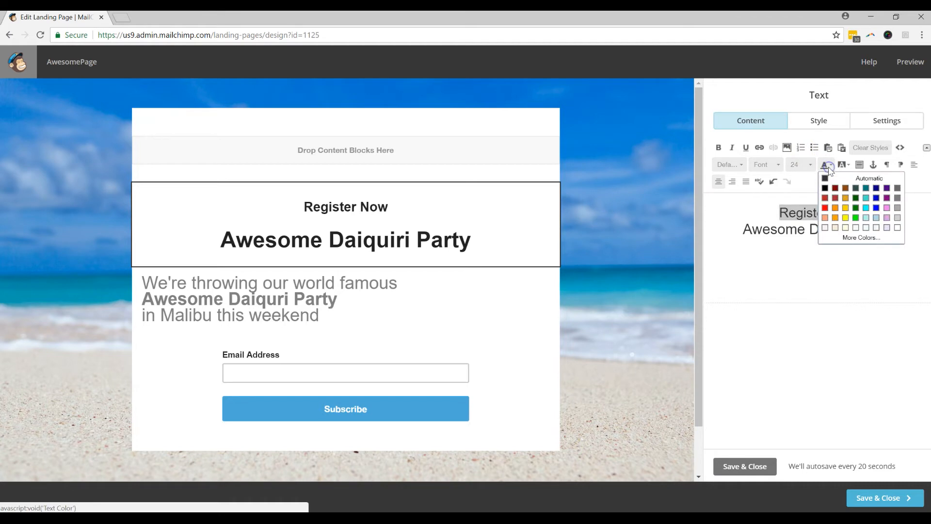
left_click(829, 199)
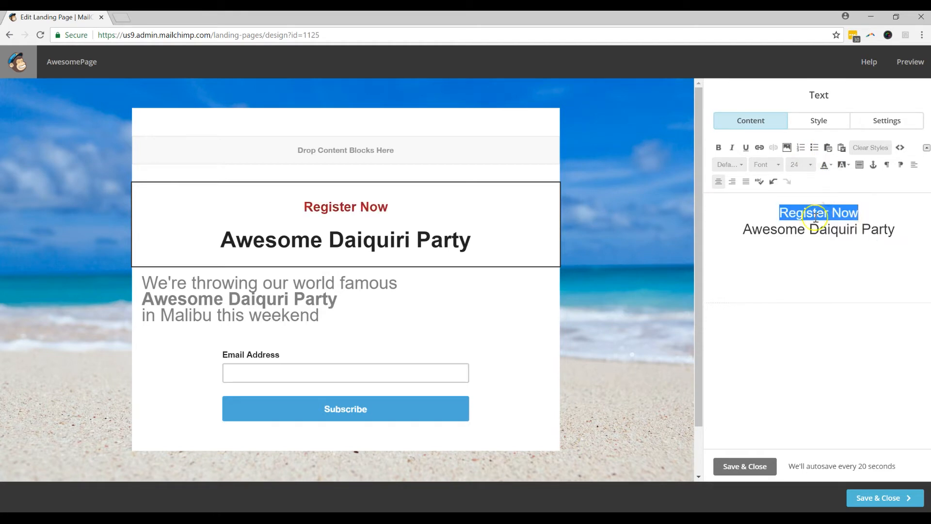
left_click(759, 466)
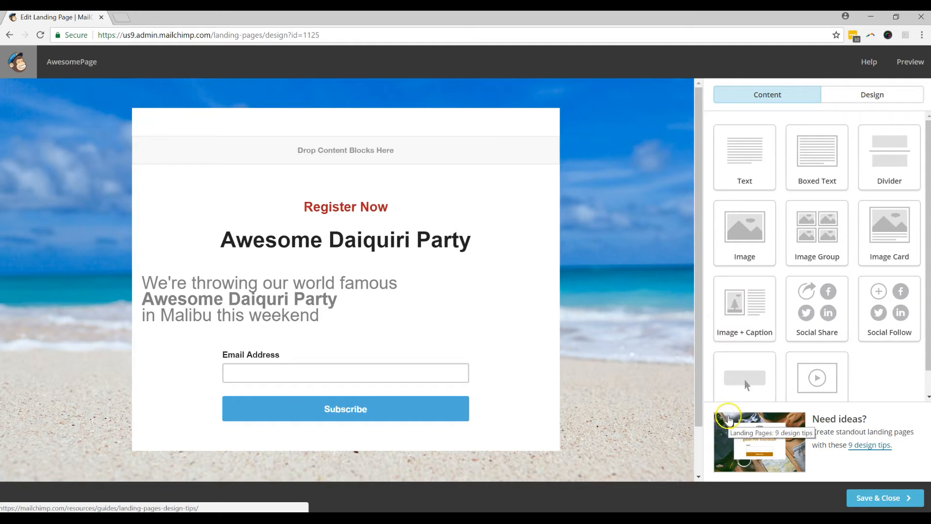
Step: Show the Design settings listing Page, Header, Body, Mobile Styles, notification bar and privacy badge
mouse_move(596, 261)
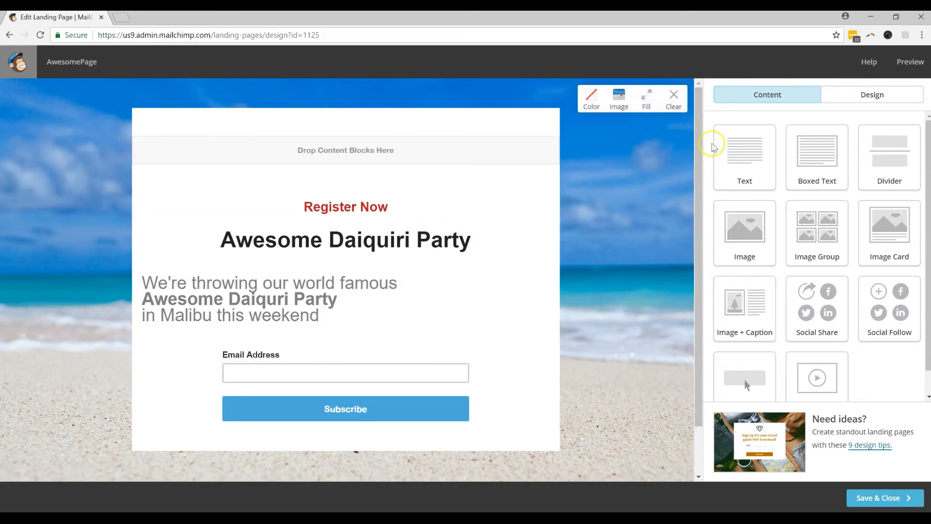
left_click(851, 100)
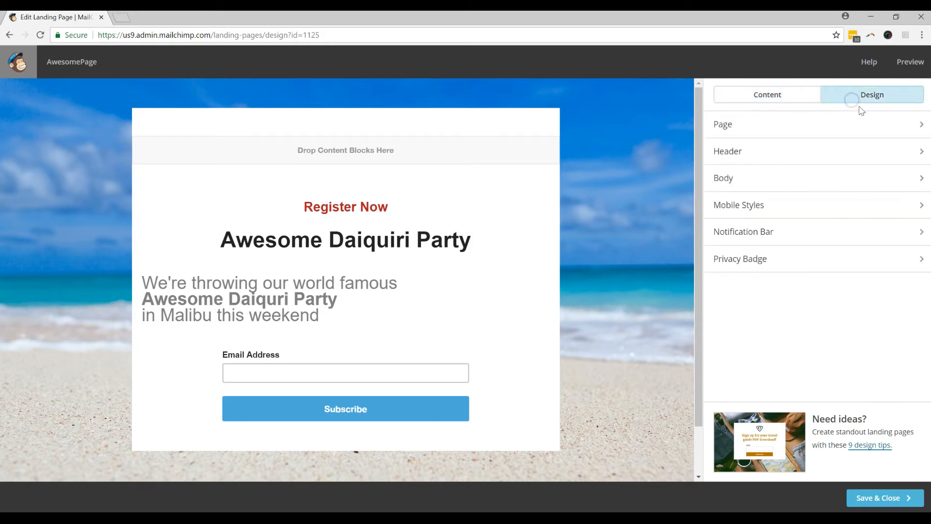
Step: Set the Header Interior background to No Color and save the header design
left_click(818, 124)
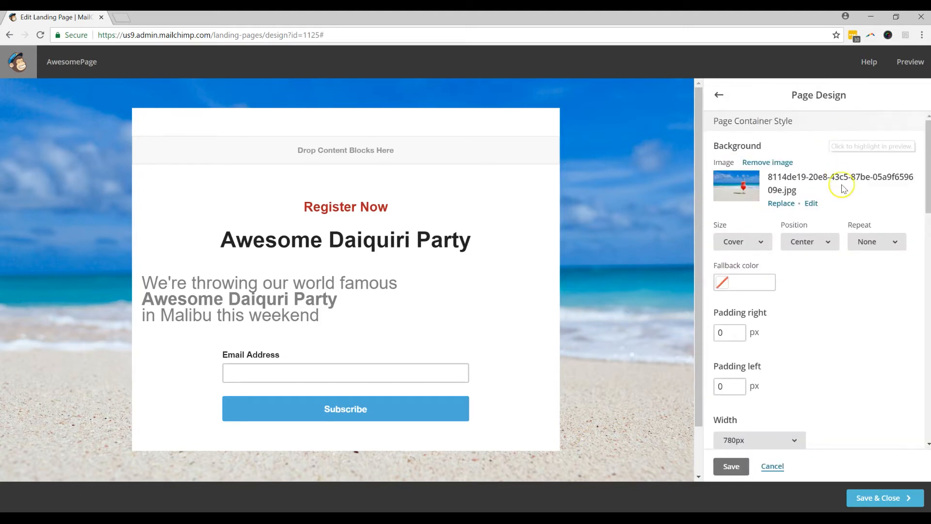
scroll(834, 187, "down", 2)
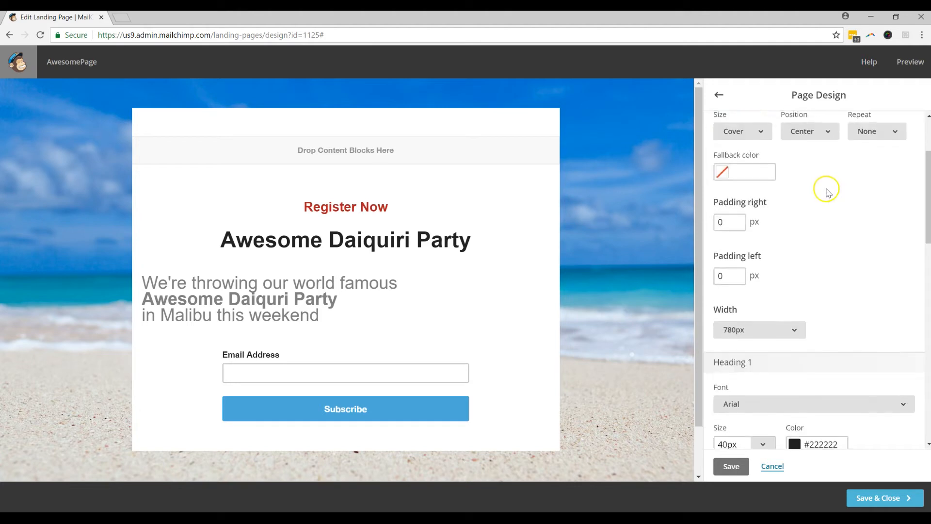
scroll(827, 191, "down", 3)
left_click(719, 95)
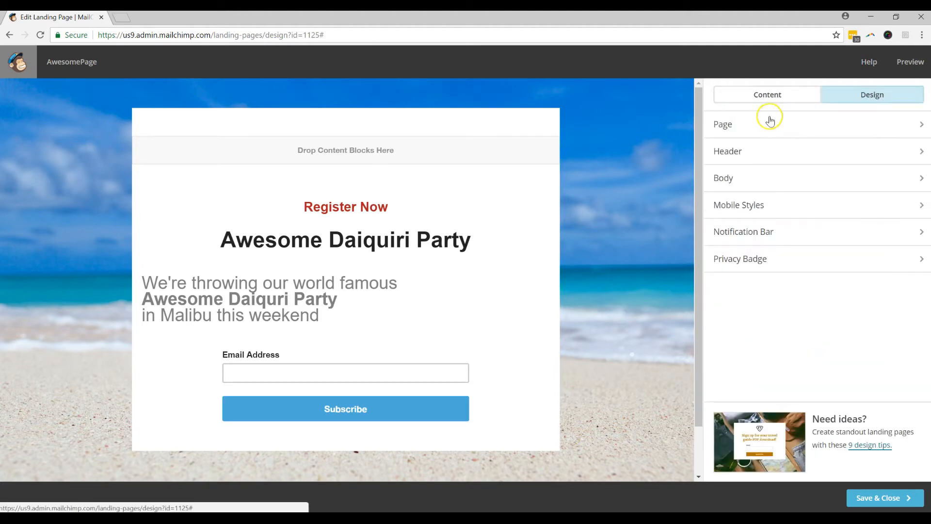
left_click(779, 150)
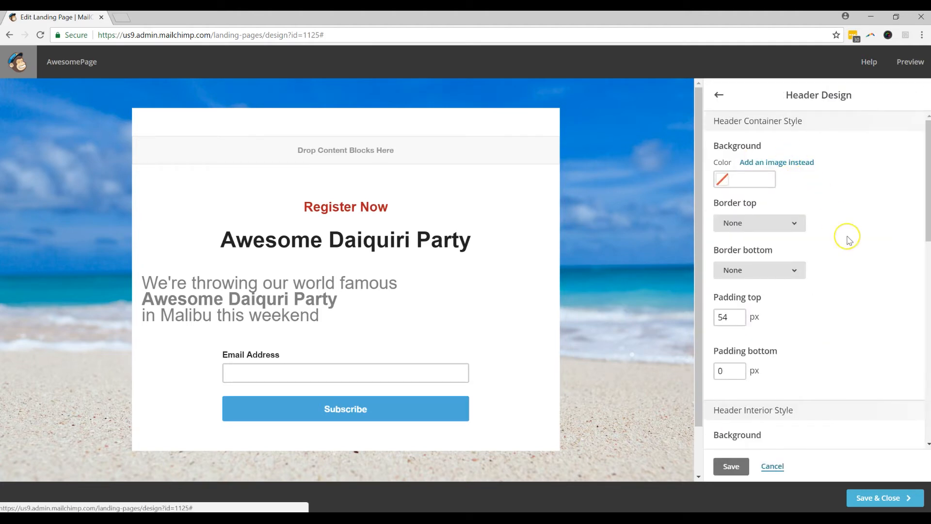
scroll(848, 241, "down", 3)
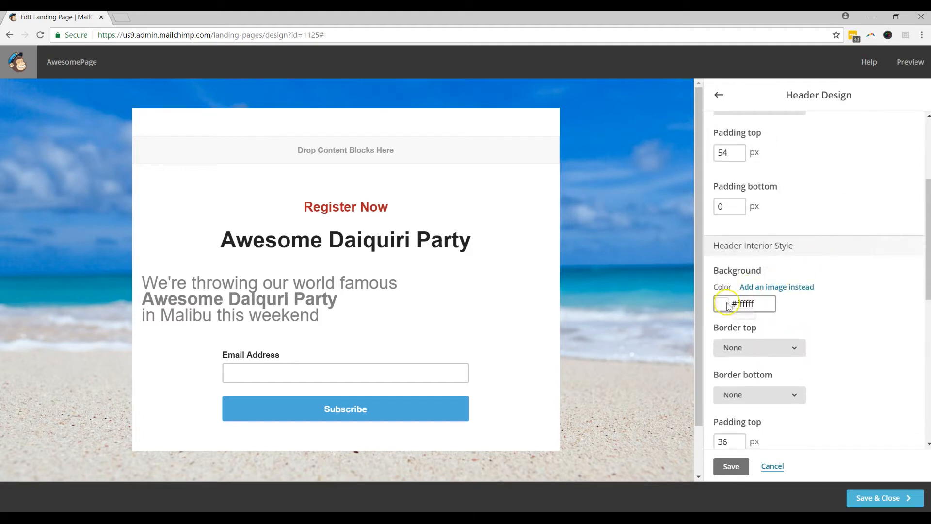
left_click(733, 303)
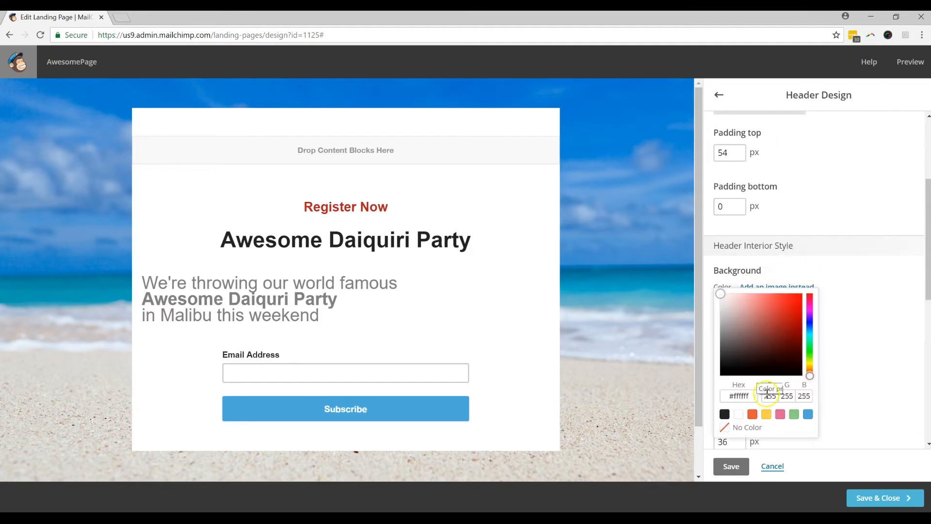
left_click(752, 428)
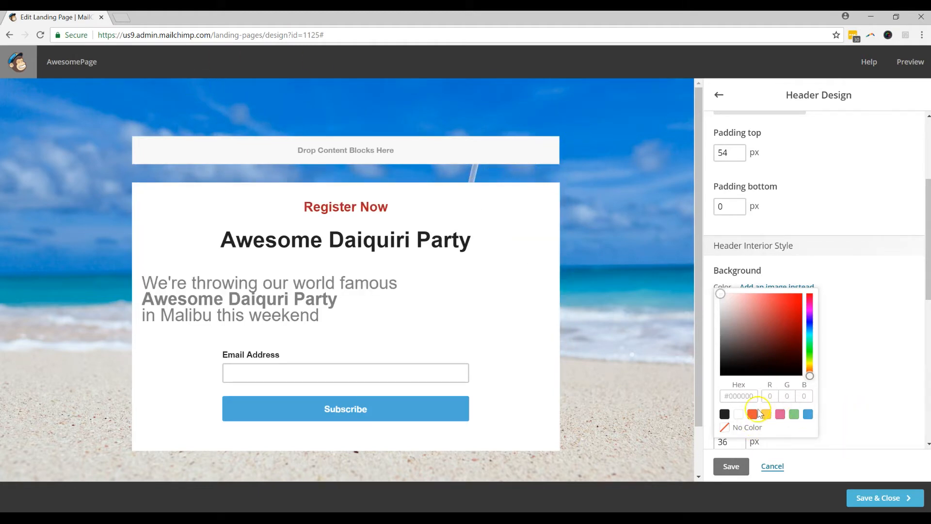
left_click(739, 415)
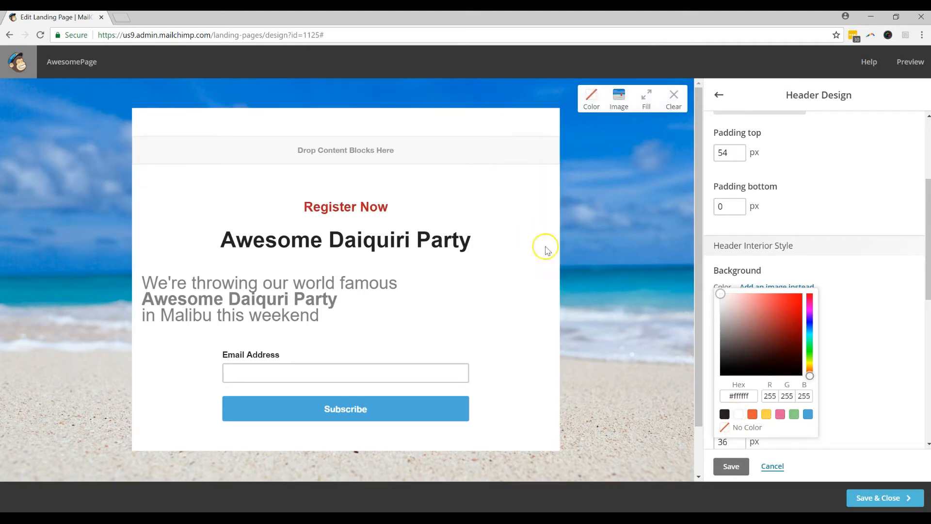
left_click(755, 428)
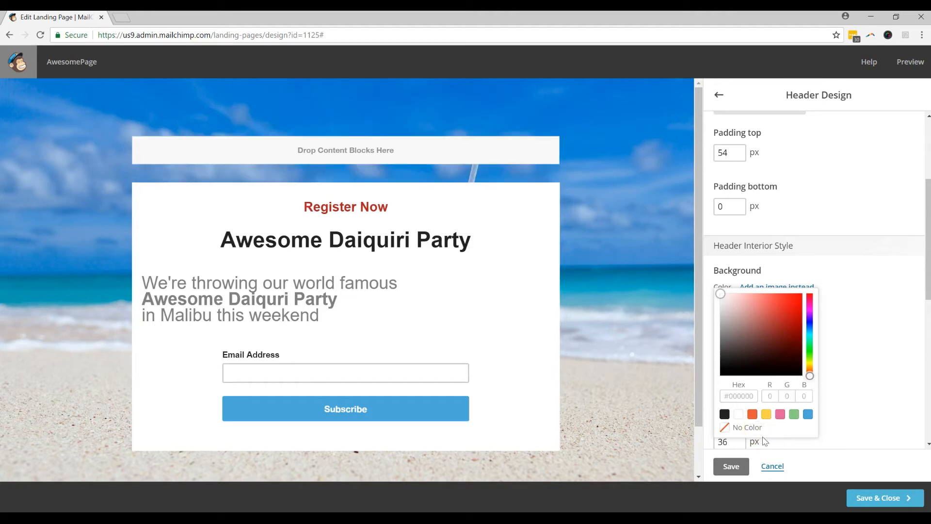
left_click(877, 320)
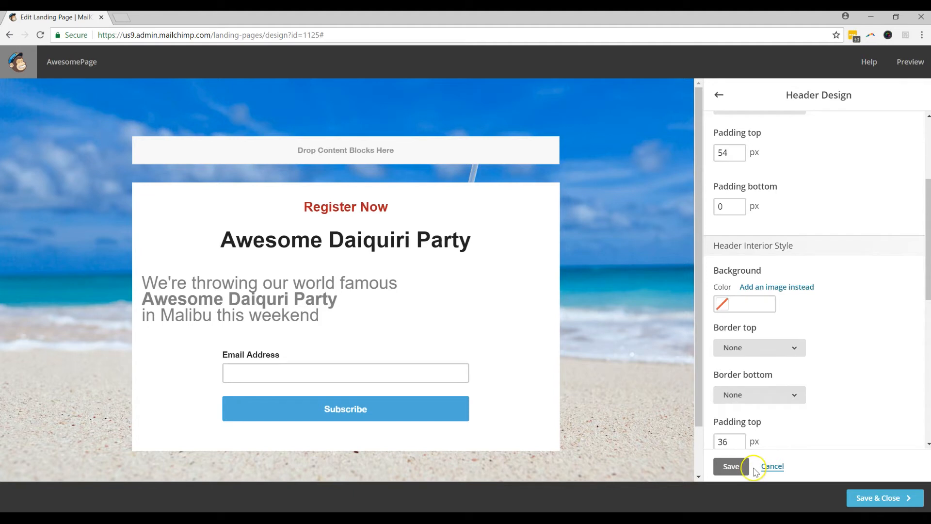
scroll(739, 443, "down", 2)
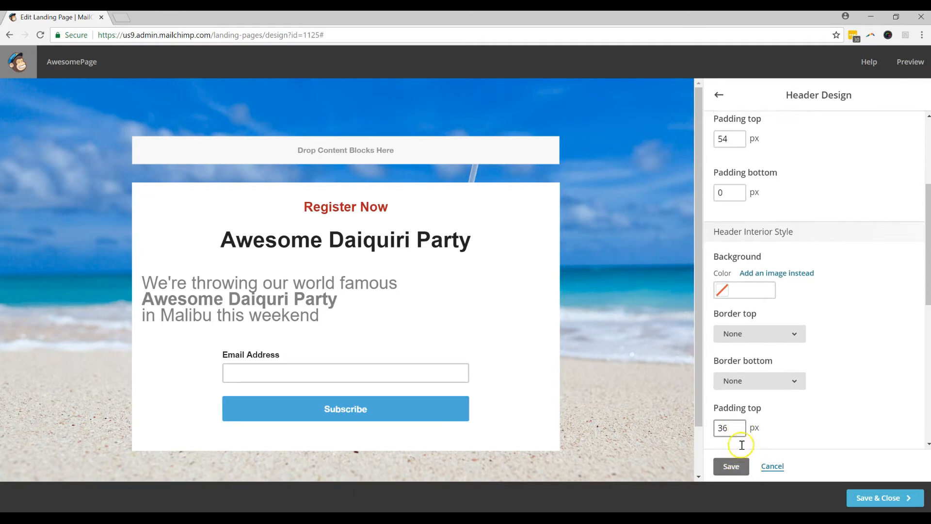
left_click(727, 465)
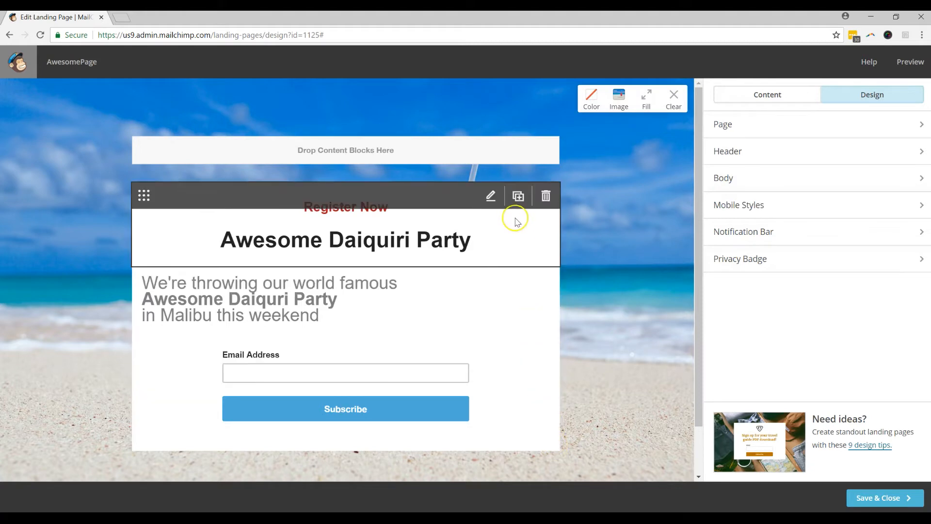
Step: Set the Body Interior background to No Color and save, revealing the beach photo
left_click(763, 180)
scroll(825, 271, "down", 3)
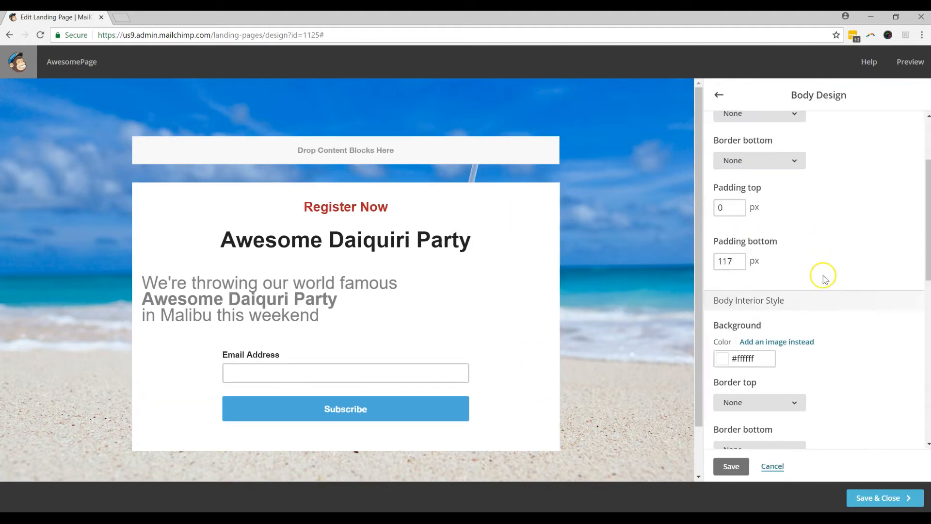
scroll(825, 278, "down", 1)
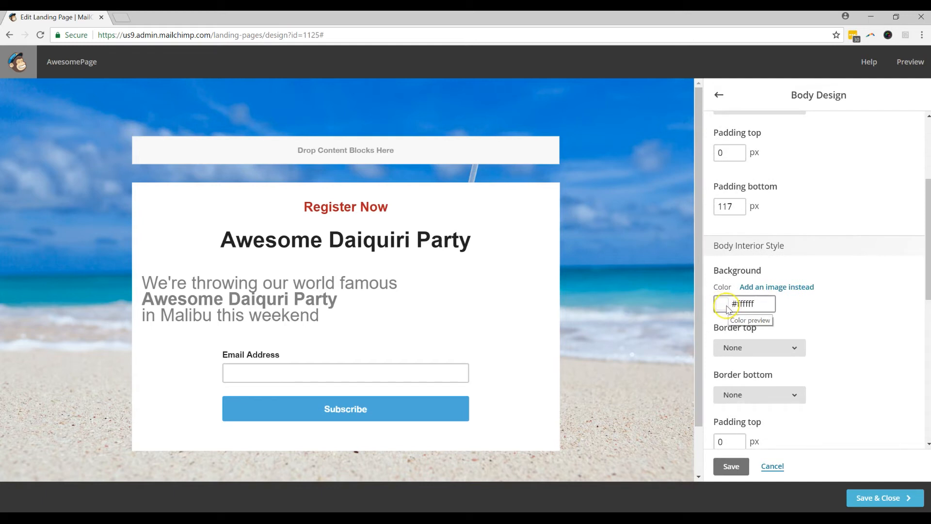
left_click(728, 306)
left_click(724, 427)
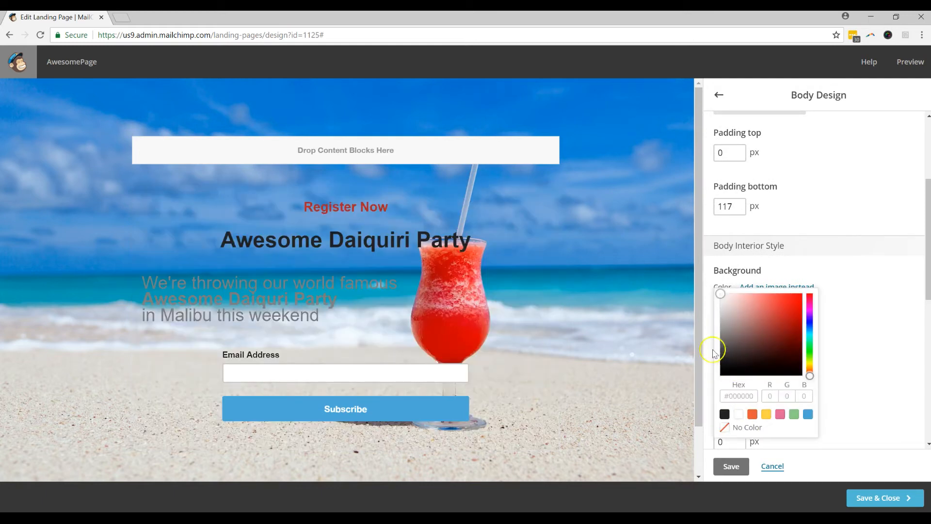
left_click(734, 466)
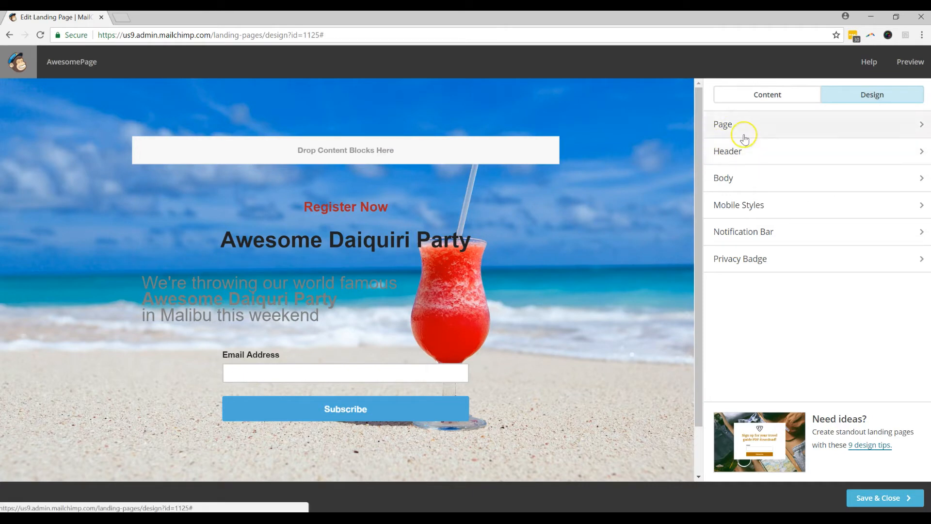
Step: Drop a Text block into the top drop area, delete its placeholder text, and save
left_click(757, 105)
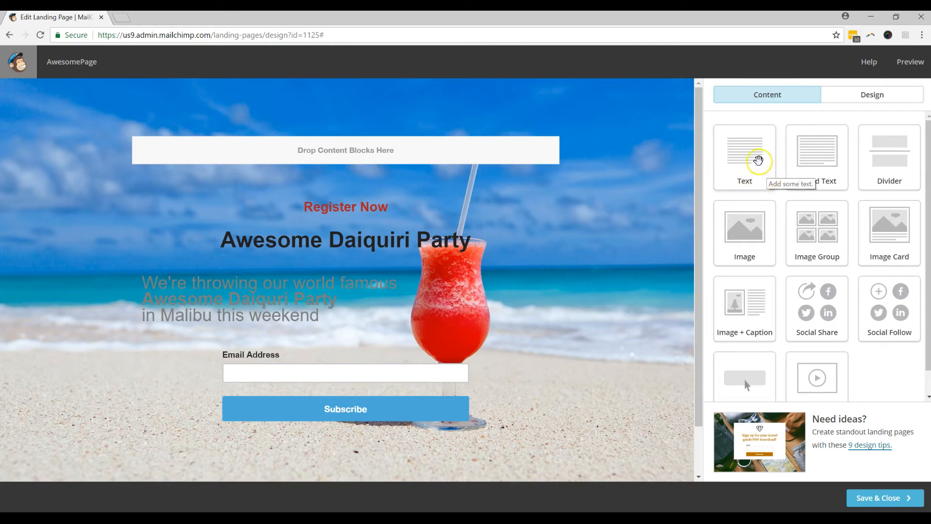
left_click_drag(752, 155, 492, 146)
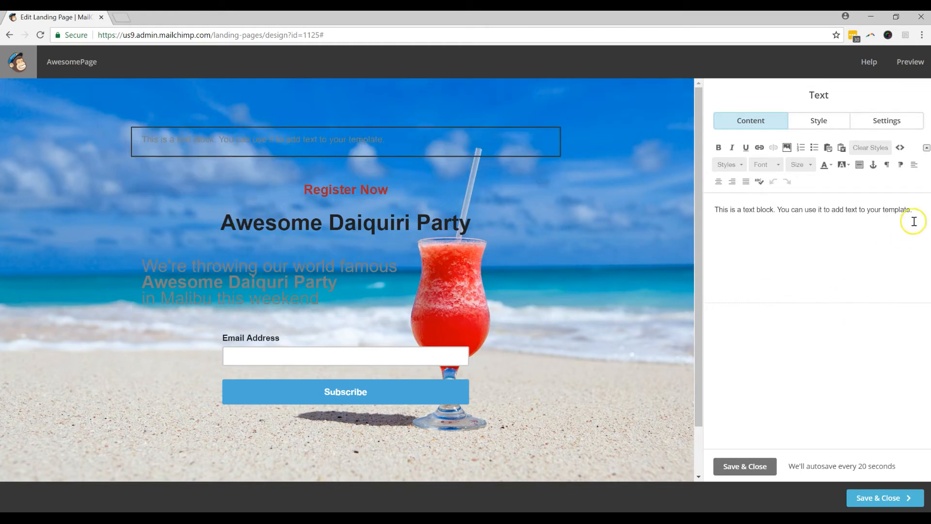
left_click_drag(915, 213, 702, 197)
key("BackSpace")
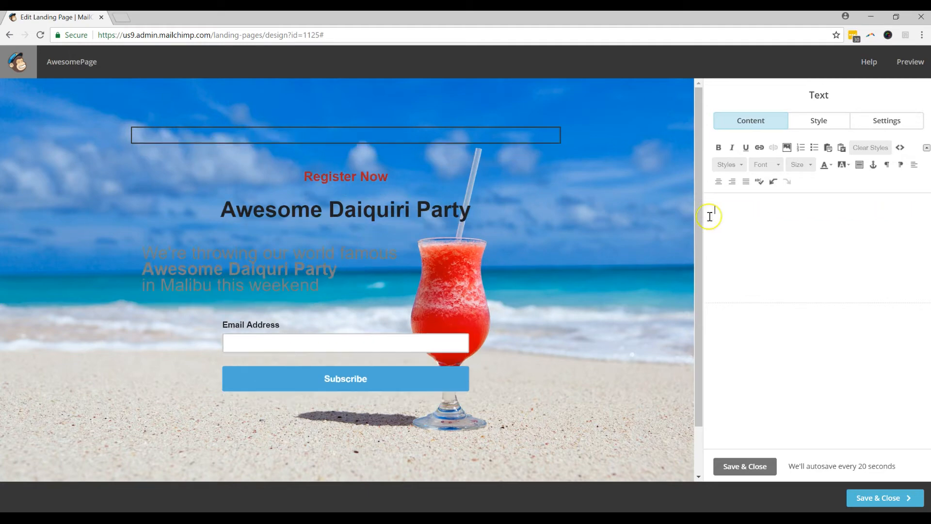
left_click(759, 467)
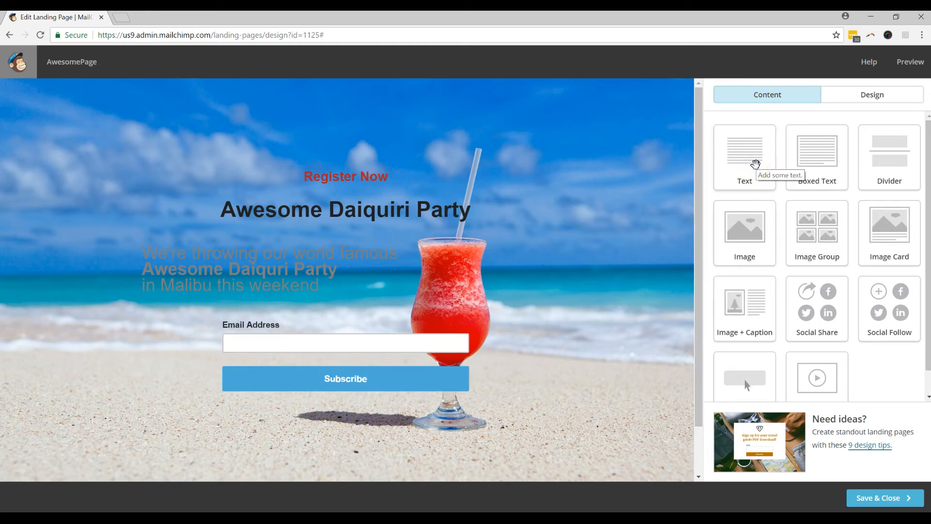
Step: Add a text block above Email Address reading 9/9/18, @ Ocean Ave, Malibu, CA on separate lines
left_click_drag(755, 164, 237, 321)
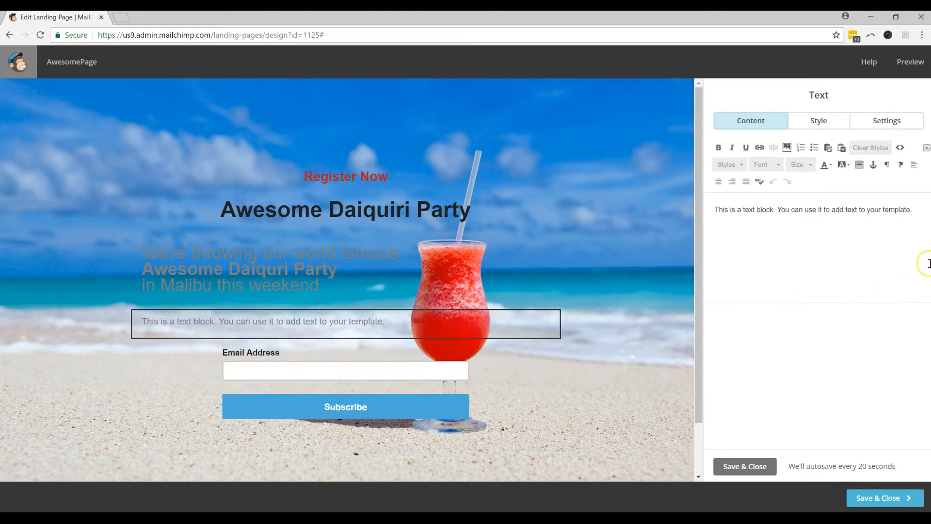
left_click_drag(915, 212, 700, 197)
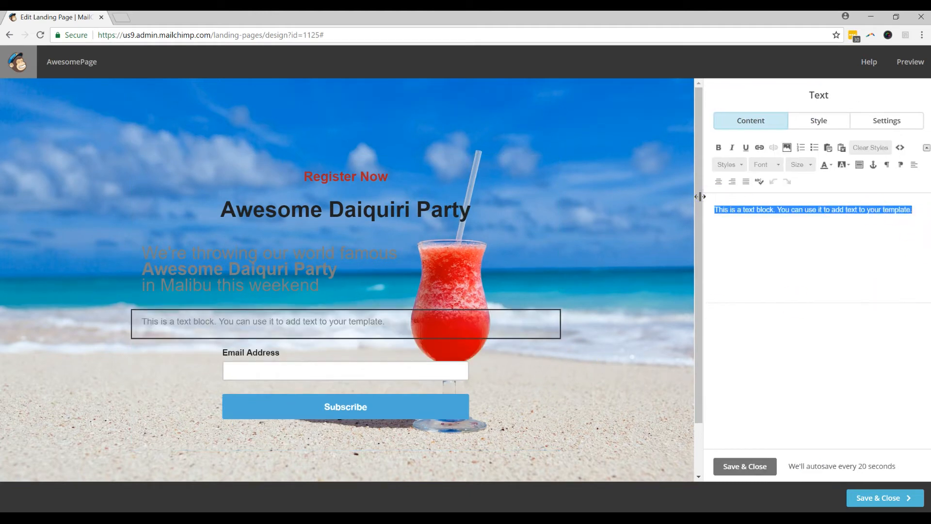
type("9/9/18")
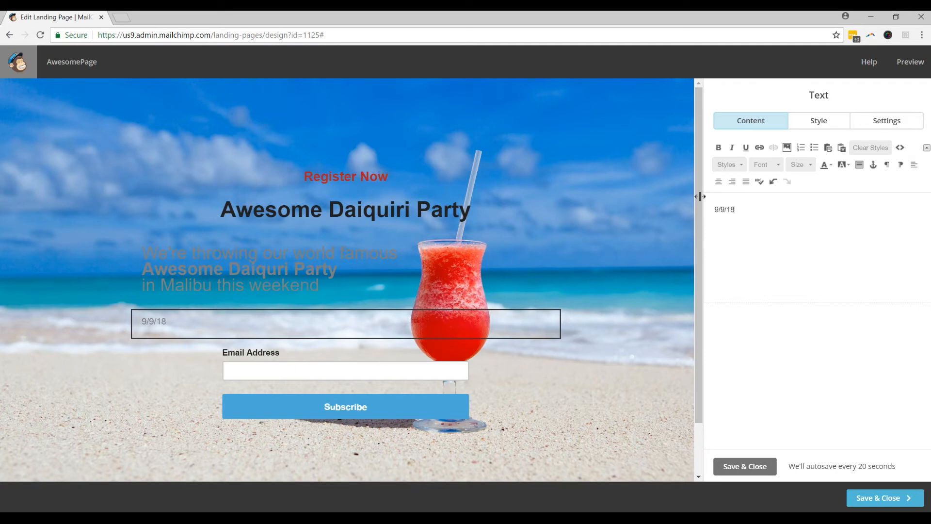
left_click(715, 230)
key("Return")
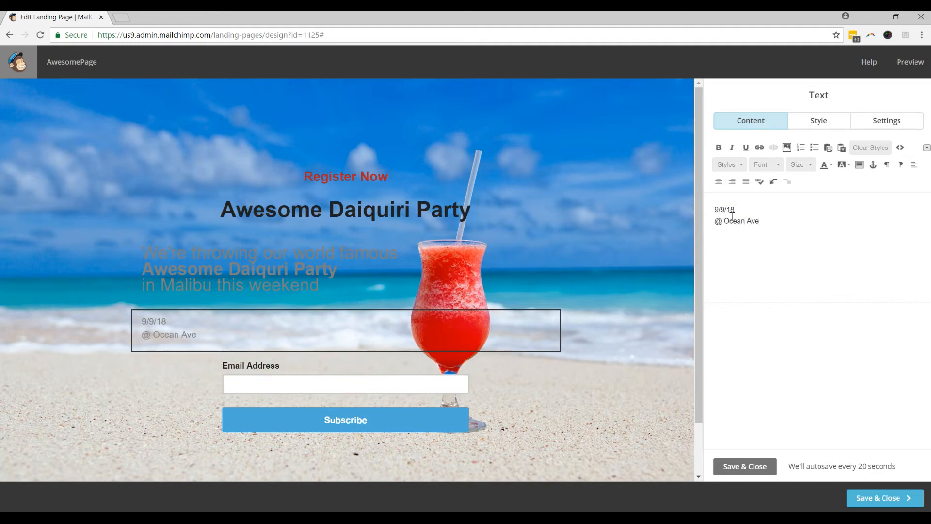
key("Return")
type("Malibu, CA")
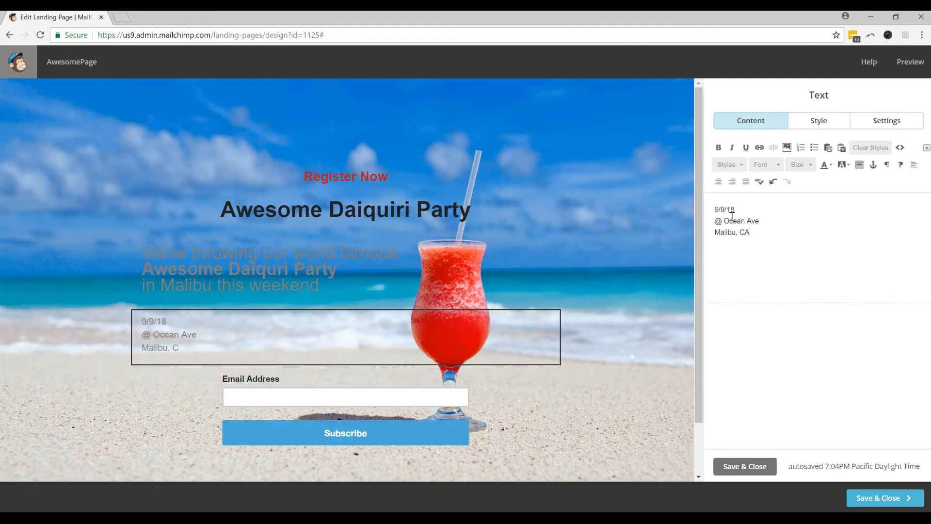
Step: Set all three event-detail lines to font size 38
triple_click(747, 227)
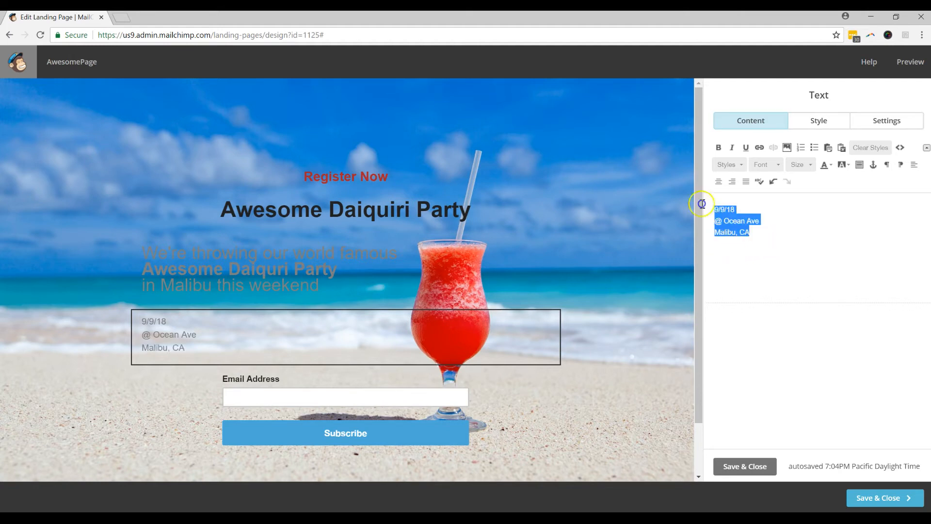
left_click(800, 165)
scroll(812, 233, "down", 1)
left_click(810, 214)
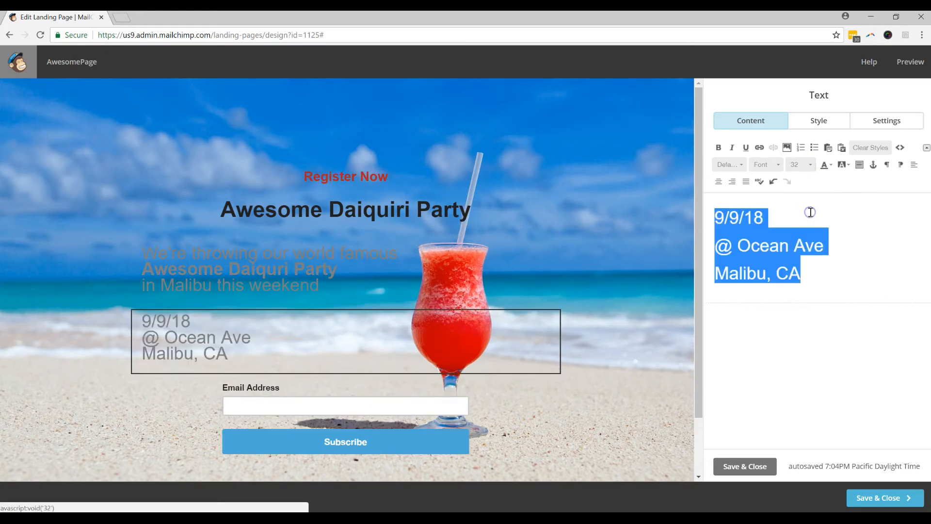
left_click(800, 165)
left_click(813, 245)
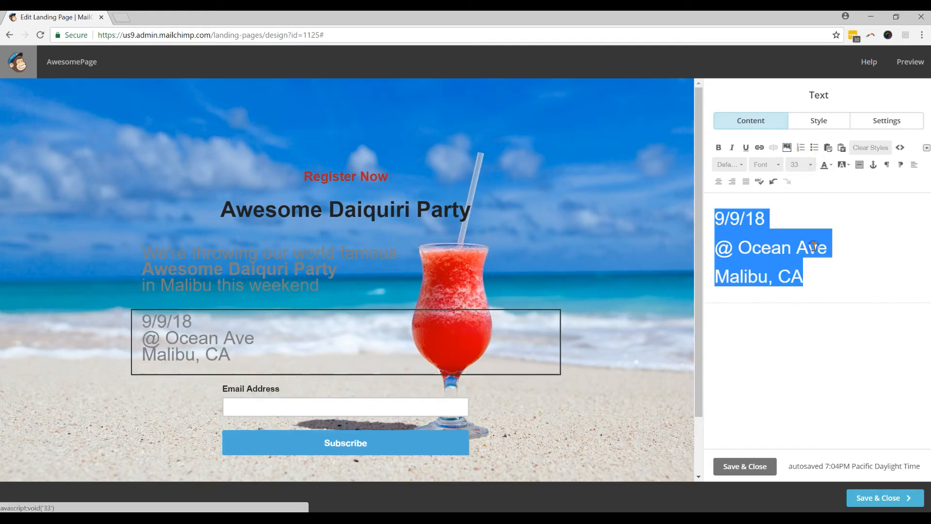
left_click(800, 164)
scroll(813, 227, "down", 1)
scroll(813, 228, "down", 1)
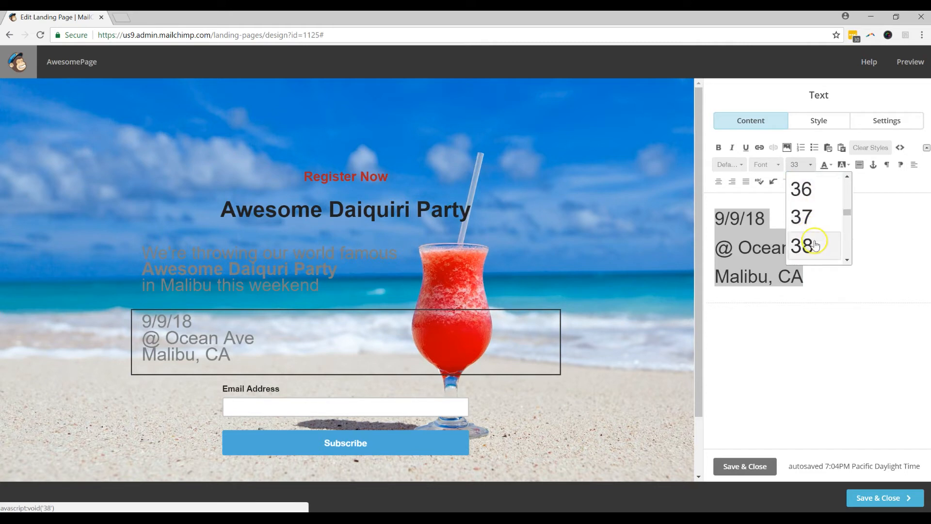
left_click(814, 245)
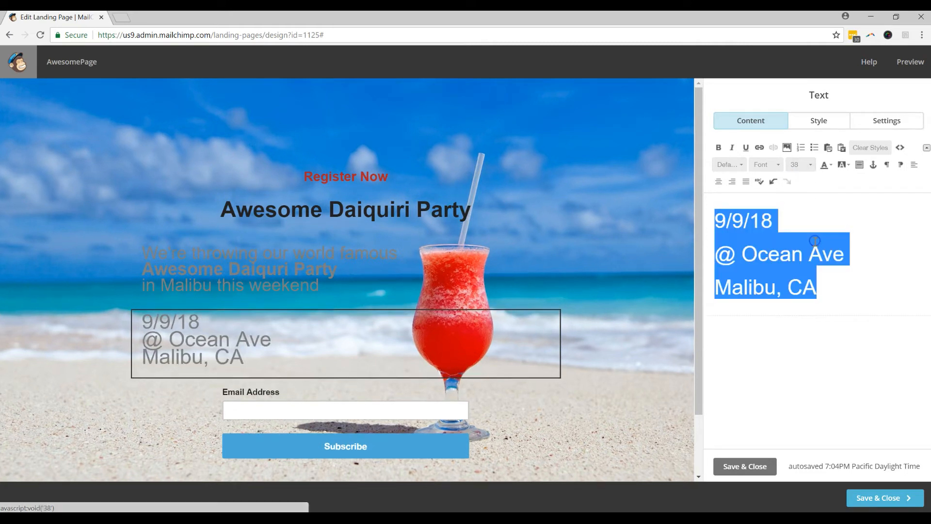
Step: Insert blank lines after the date and after Ocean Ave, clearing their large formatting
left_click(794, 223)
key("Return")
left_click(848, 290)
key("Return")
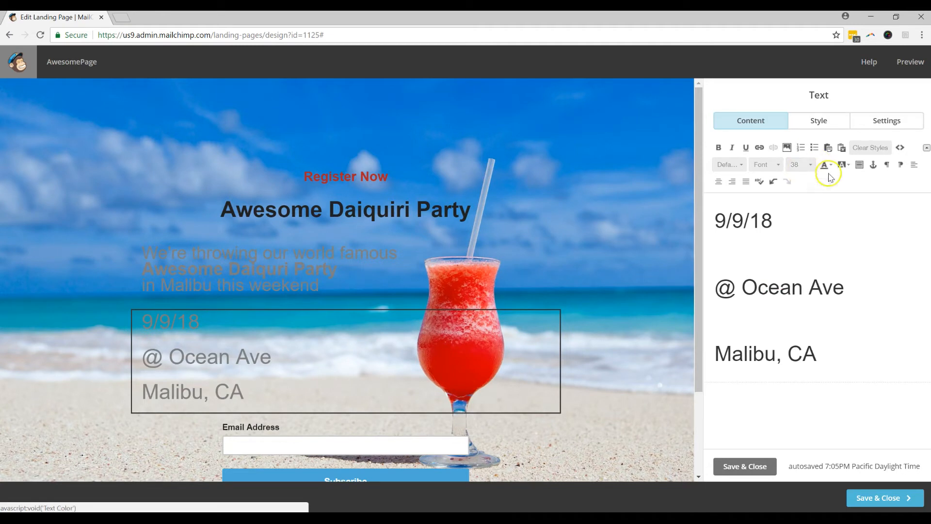
left_click(872, 148)
left_click(737, 246)
left_click(870, 147)
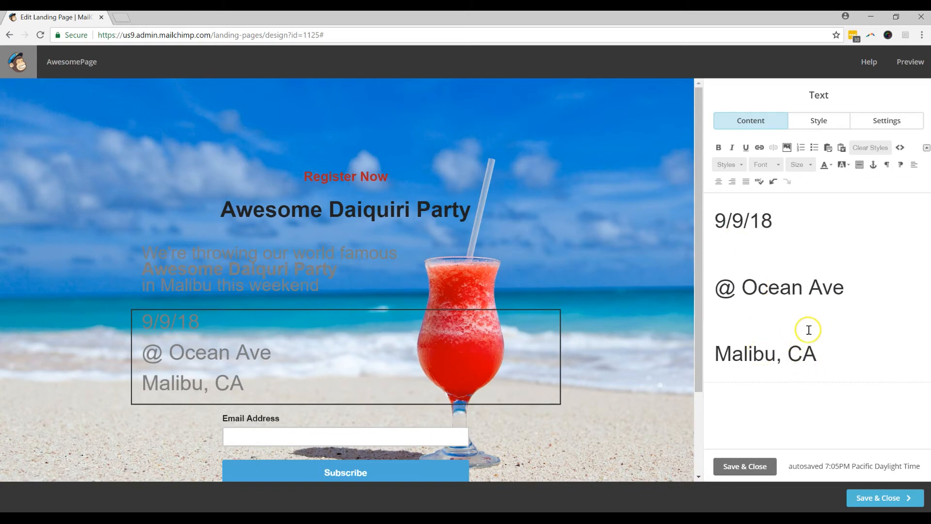
Step: Make the date 9/9/18 bold at size 42 and save the block
left_click_drag(774, 223, 721, 211)
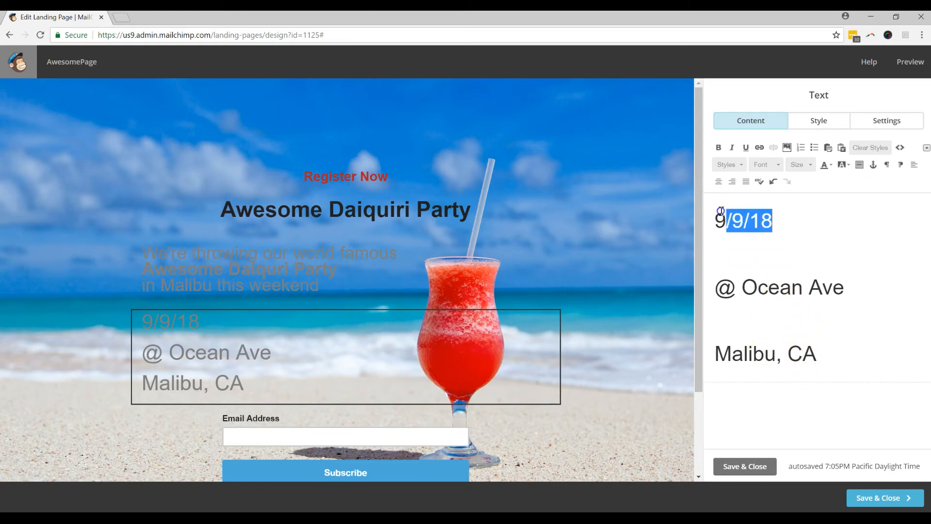
left_click(800, 165)
scroll(821, 240, "down", 2)
left_click(812, 234)
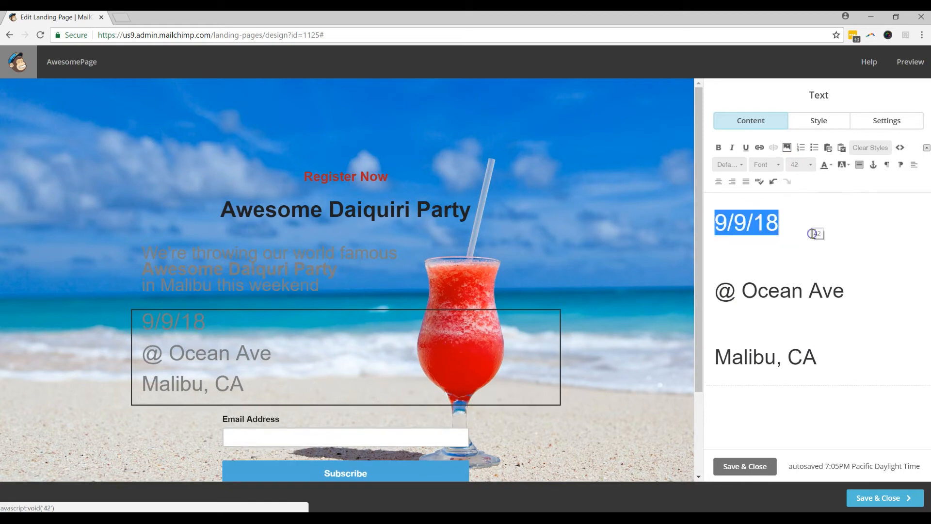
left_click(718, 147)
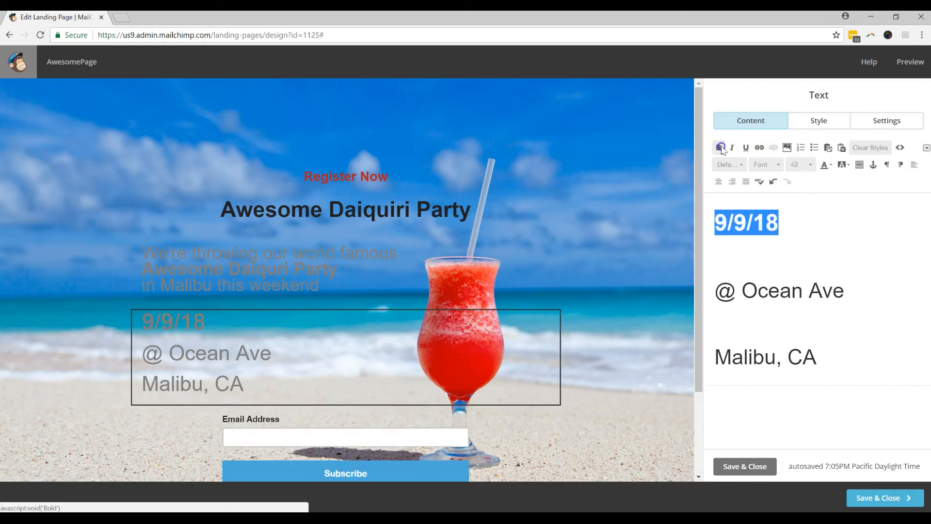
left_click(799, 226)
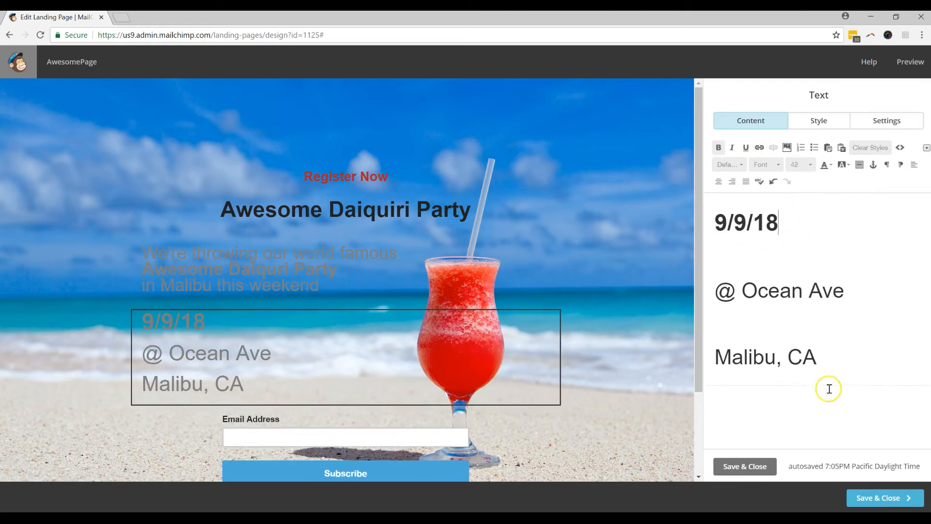
left_click(755, 476)
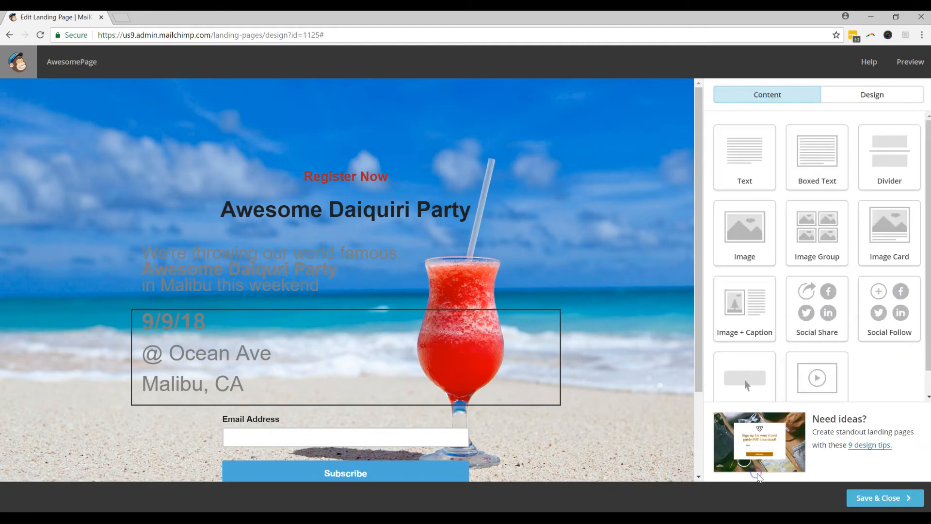
Step: Add a text block below the event details reading 'Enter your email below to join the party!'
scroll(630, 235, "down", 1)
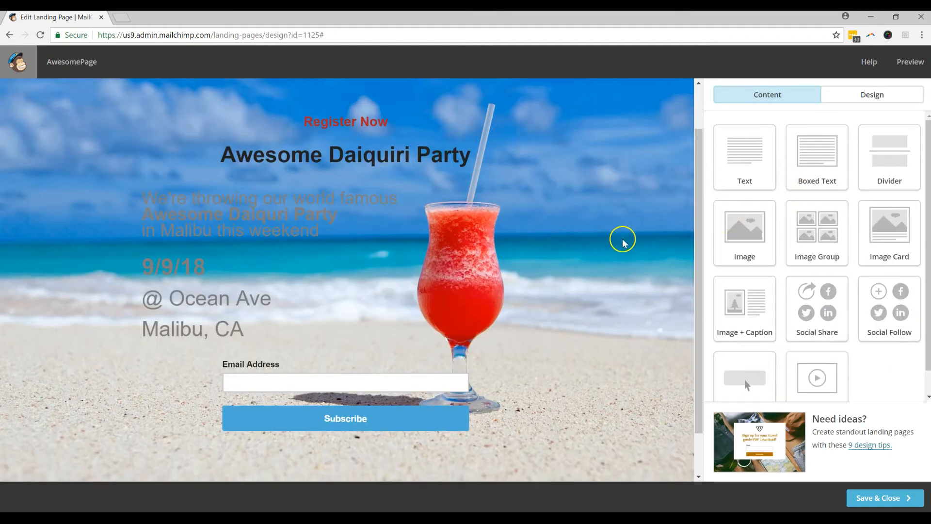
left_click_drag(744, 164, 350, 364)
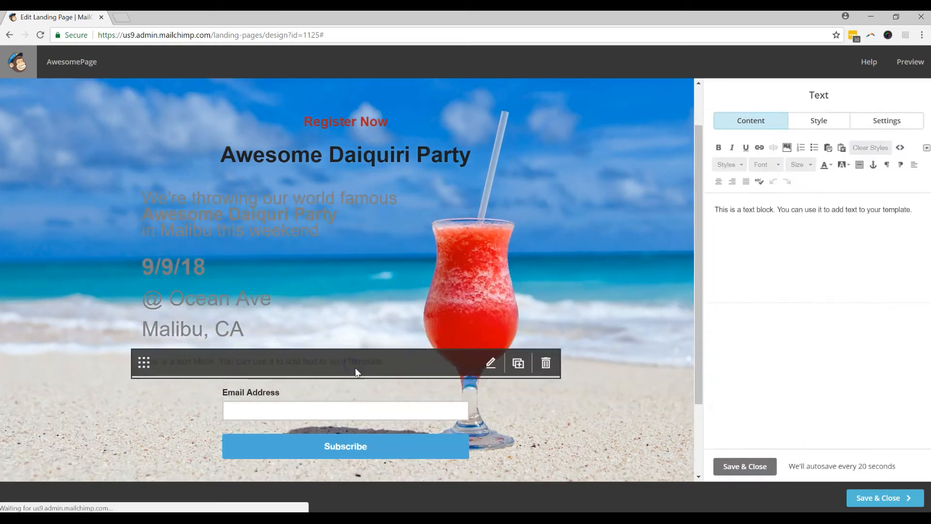
left_click_drag(911, 209, 652, 220)
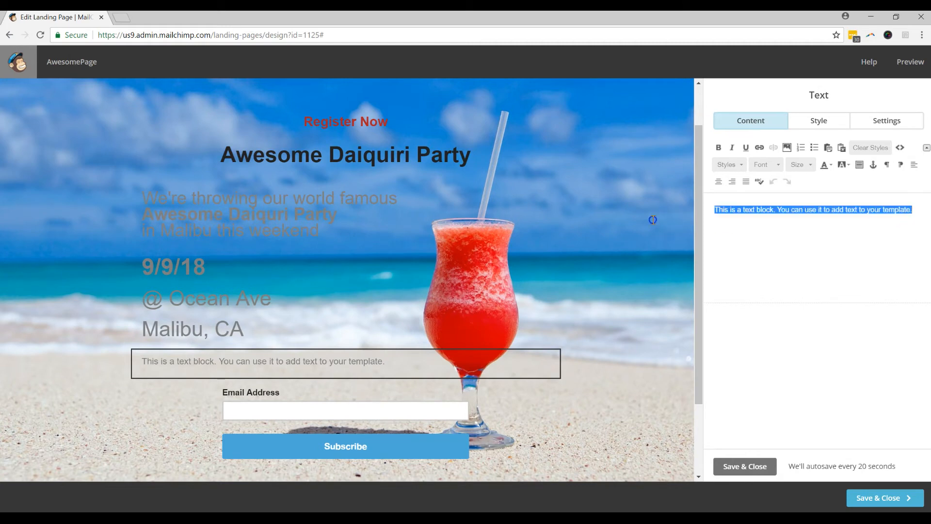
type("Ent")
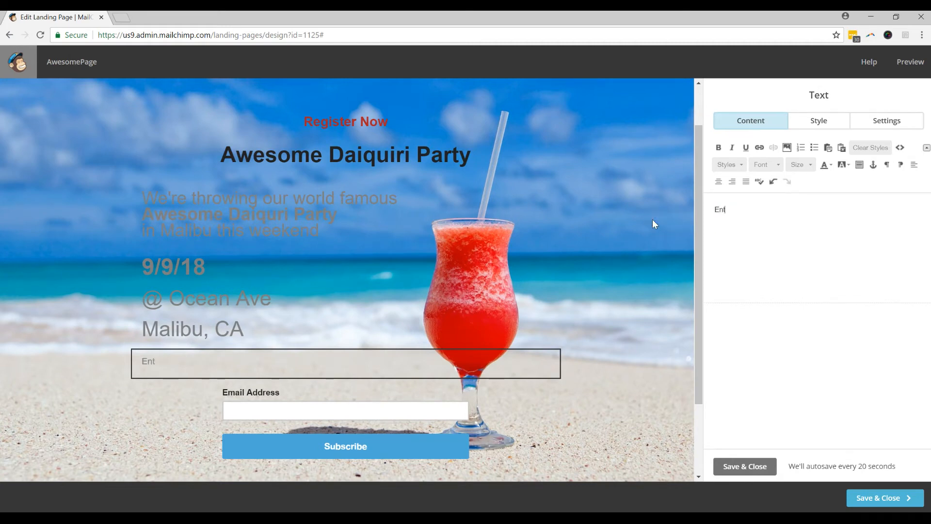
type("er your email below to join the party!")
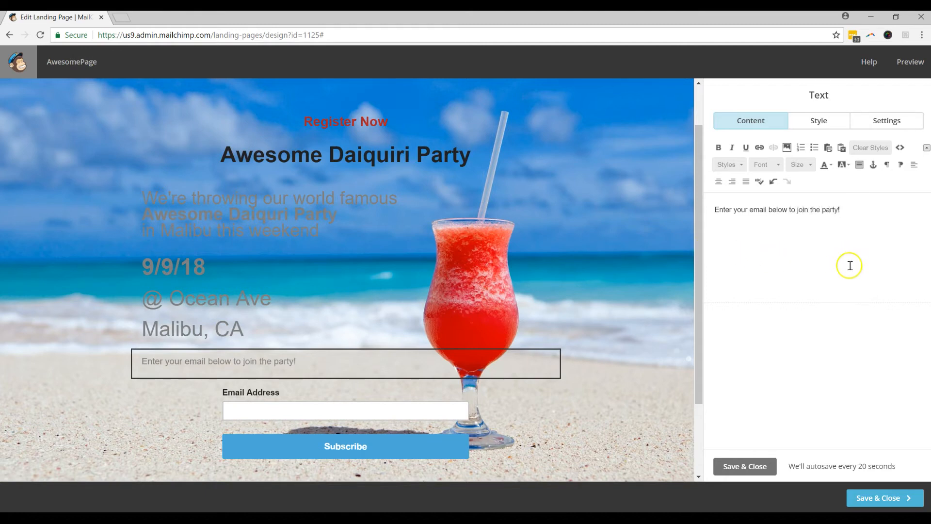
Step: Make the email prompt bold, size 24, in Fire Brick red
left_click_drag(900, 215, 706, 208)
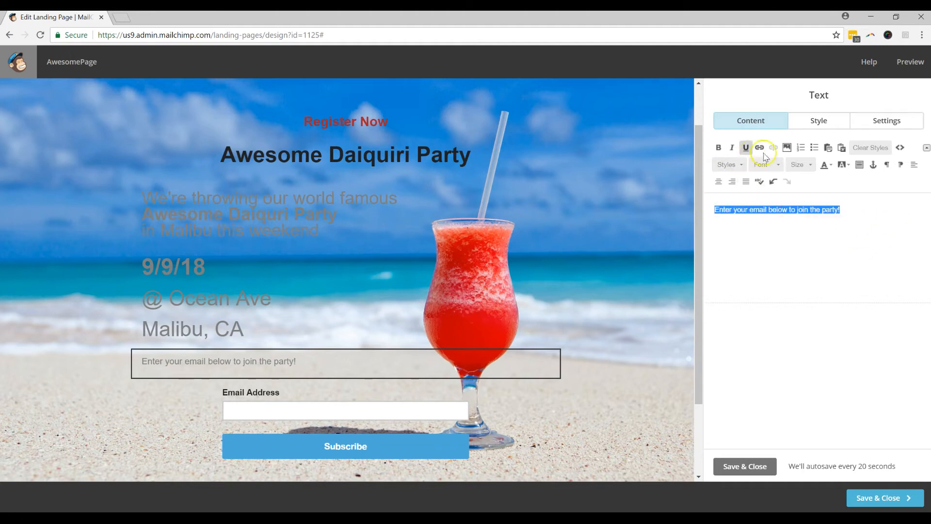
left_click(796, 166)
left_click(820, 239)
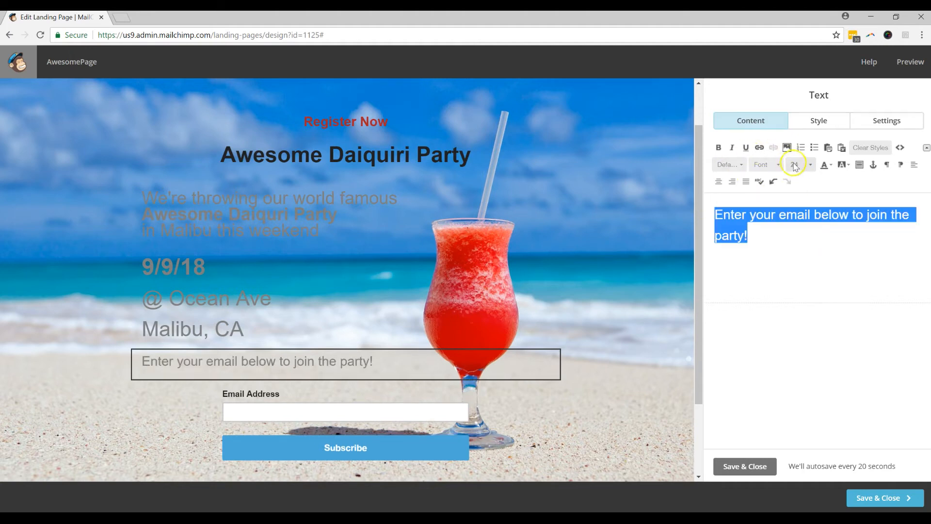
left_click(718, 147)
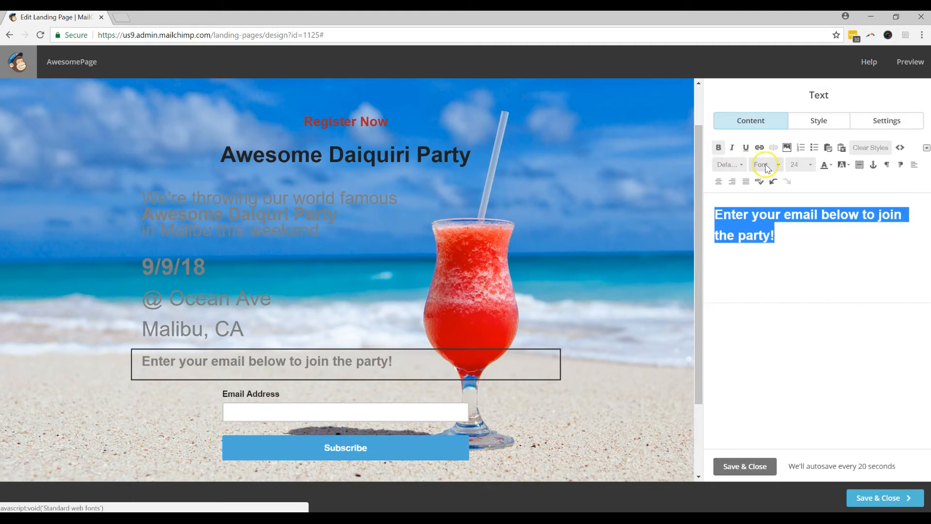
left_click(826, 165)
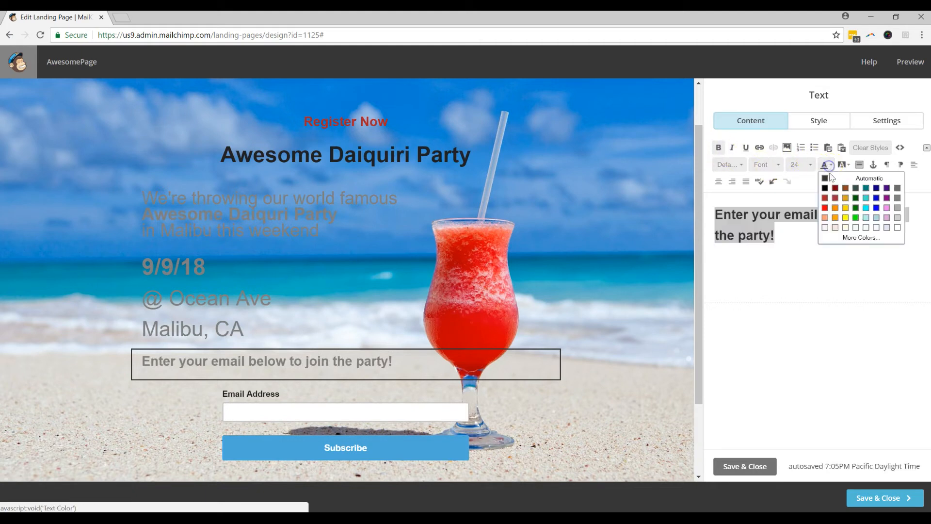
left_click(825, 199)
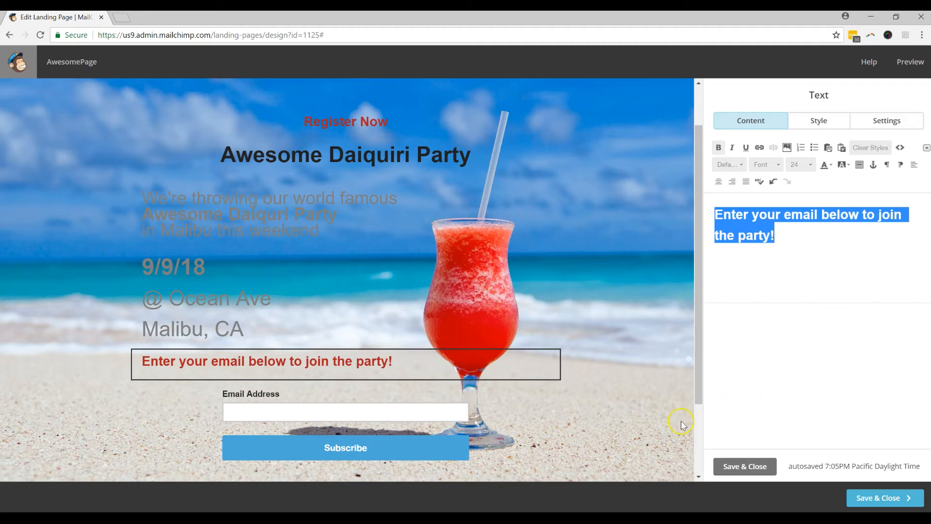
Step: Rename the signup button 'Come Join the Party' and add a First Name field above Email Address
left_click(442, 446)
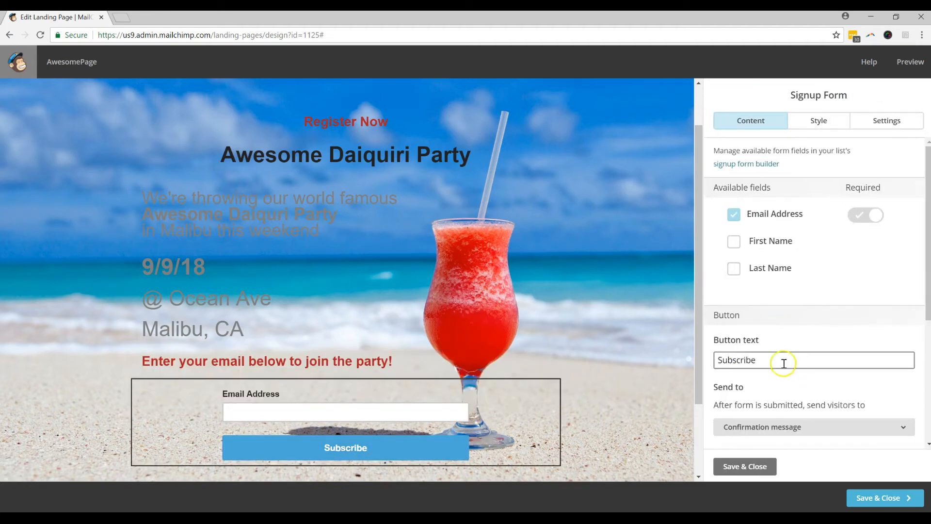
left_click_drag(783, 359, 678, 348)
type("Come Join the Party")
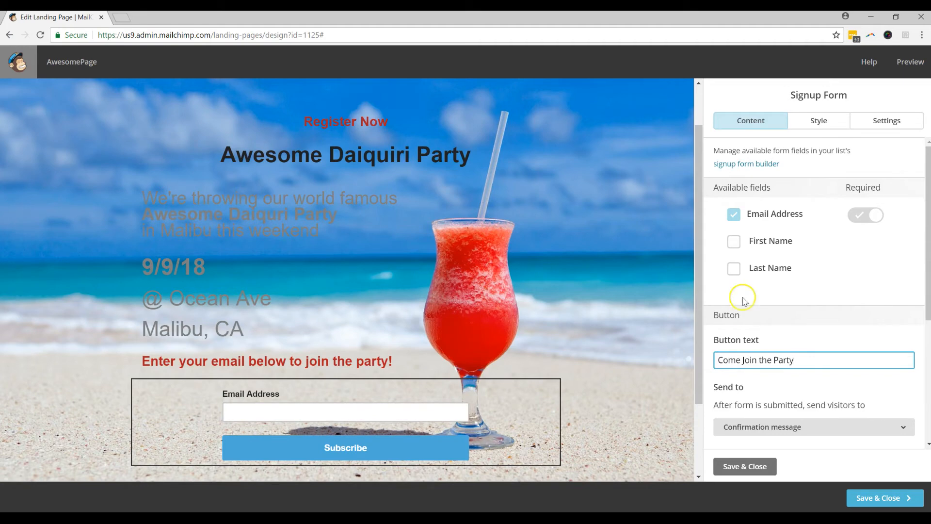
scroll(812, 266, "down", 1)
scroll(795, 253, "up", 1)
left_click(733, 241)
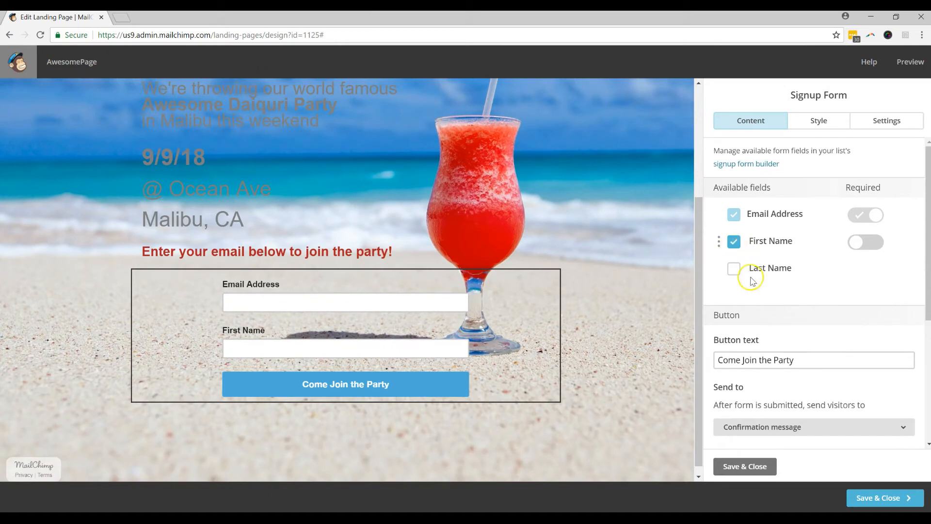
left_click(735, 269)
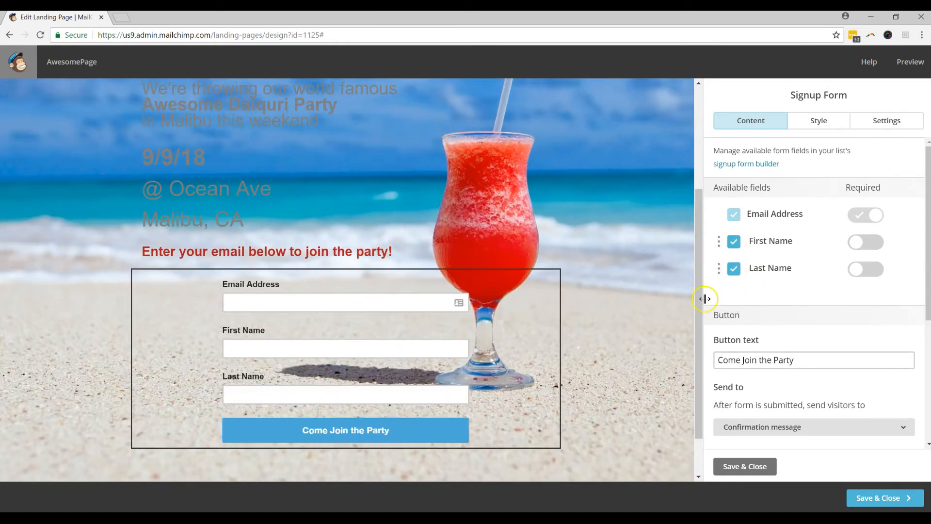
left_click(734, 271)
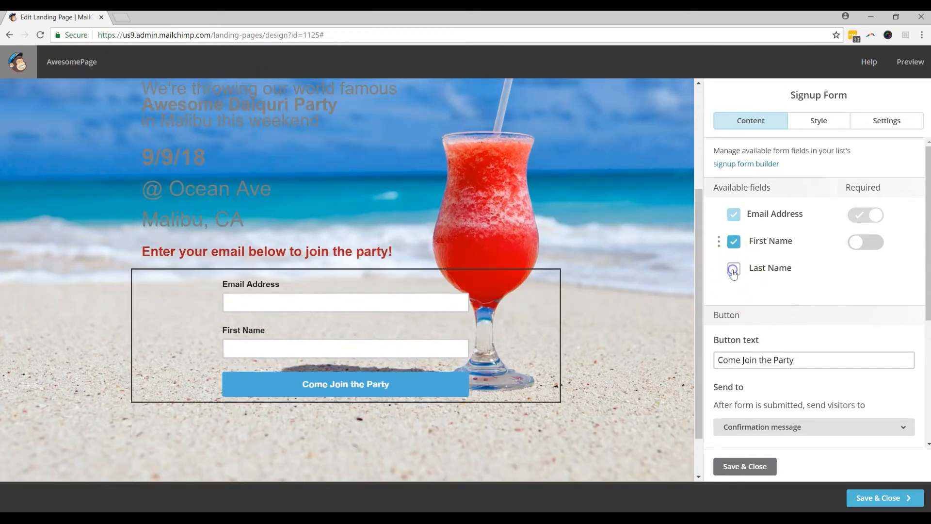
left_click_drag(719, 239, 728, 217)
Step: Send visitors to the web address Google.com after they sign up
scroll(799, 327, "down", 3)
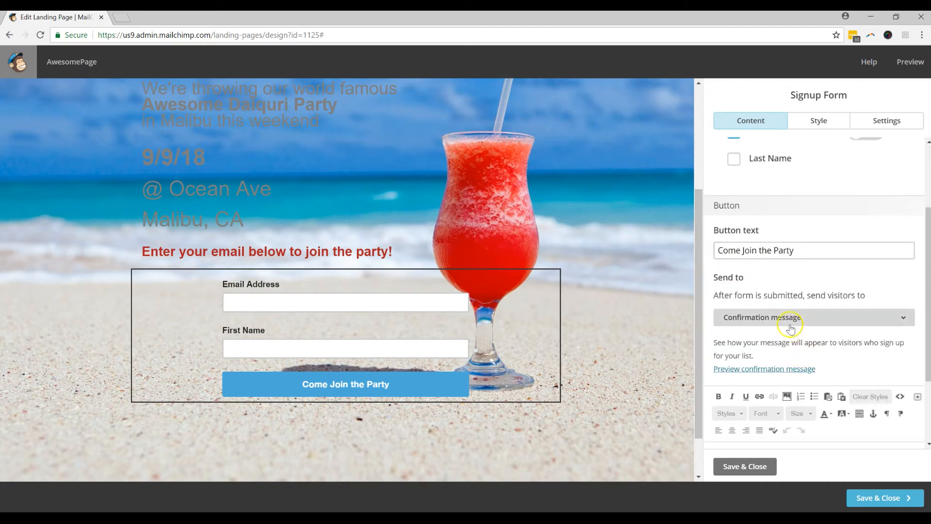
scroll(790, 328, "down", 1)
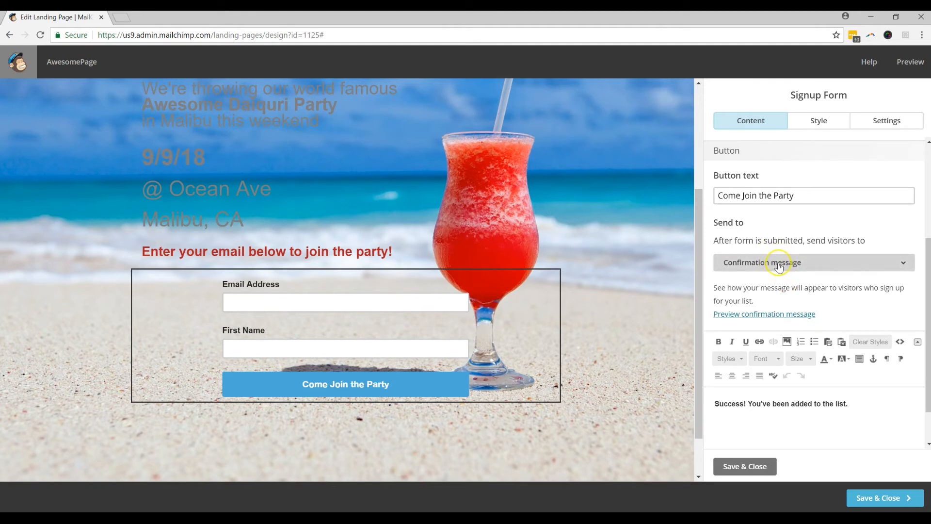
left_click(778, 264)
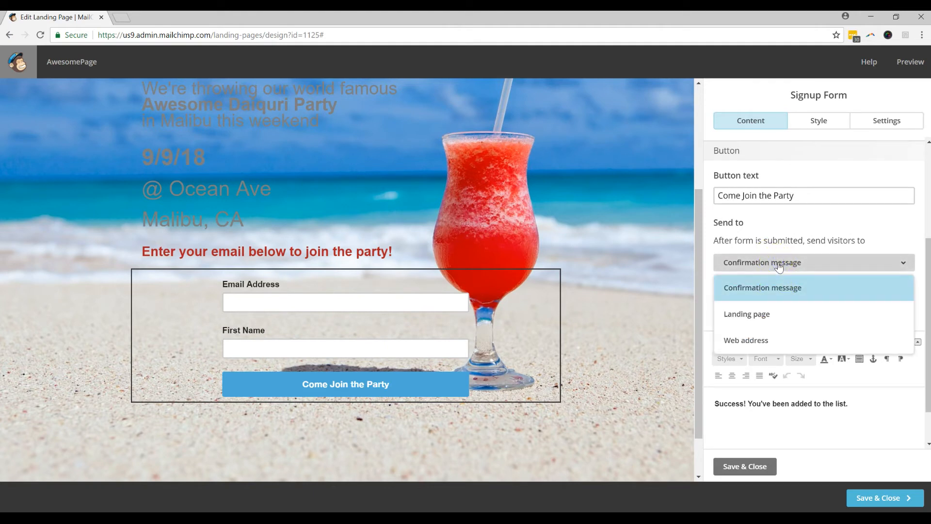
left_click(795, 333)
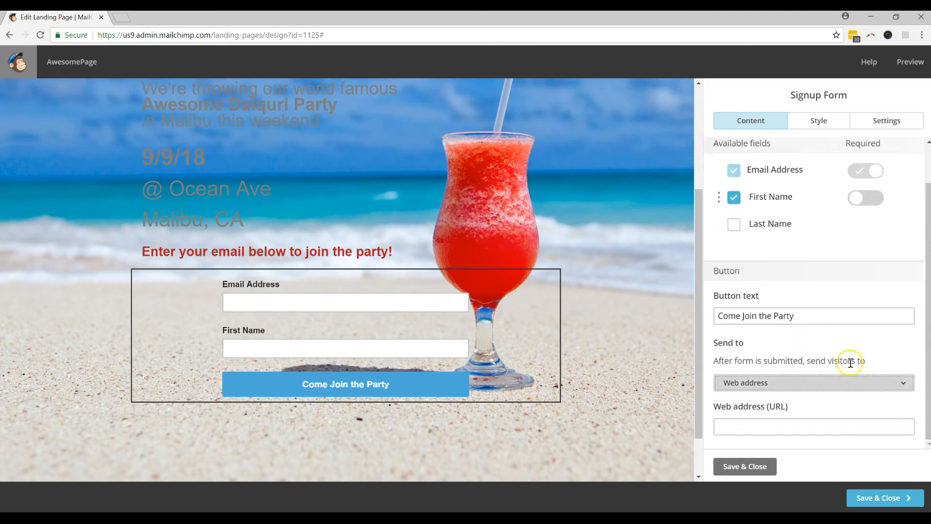
left_click(757, 426)
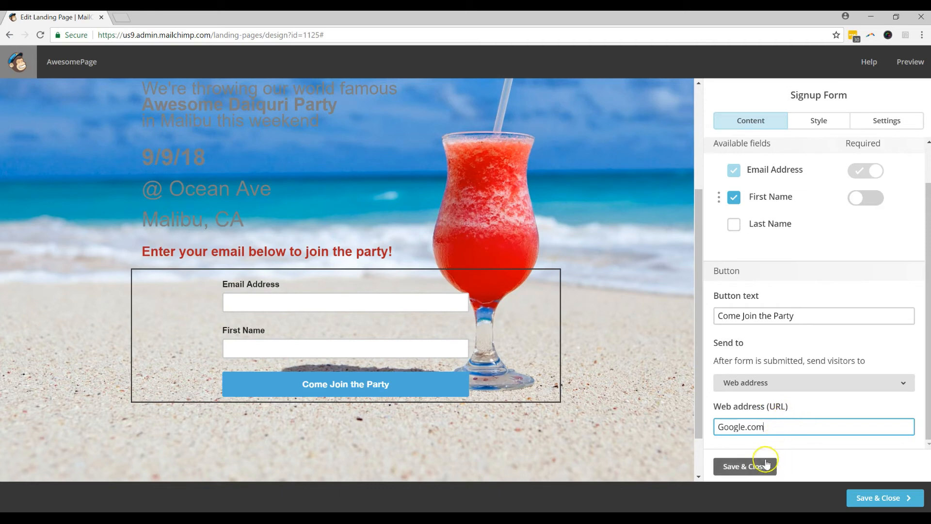
scroll(773, 399, "up", 1)
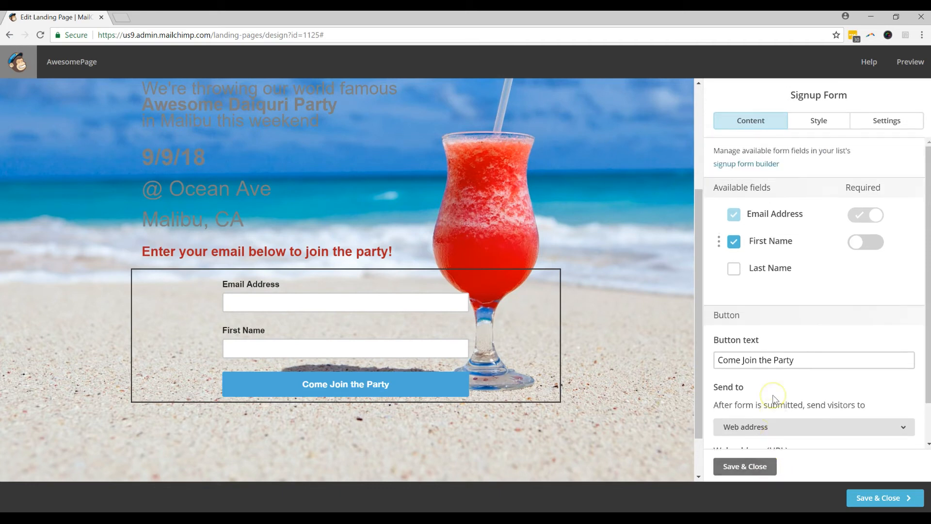
scroll(773, 399, "down", 1)
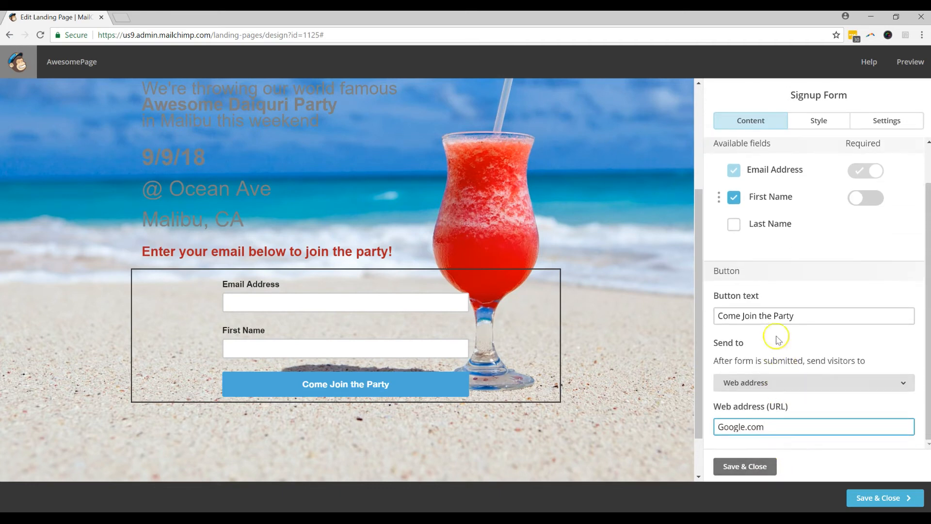
left_click(805, 122)
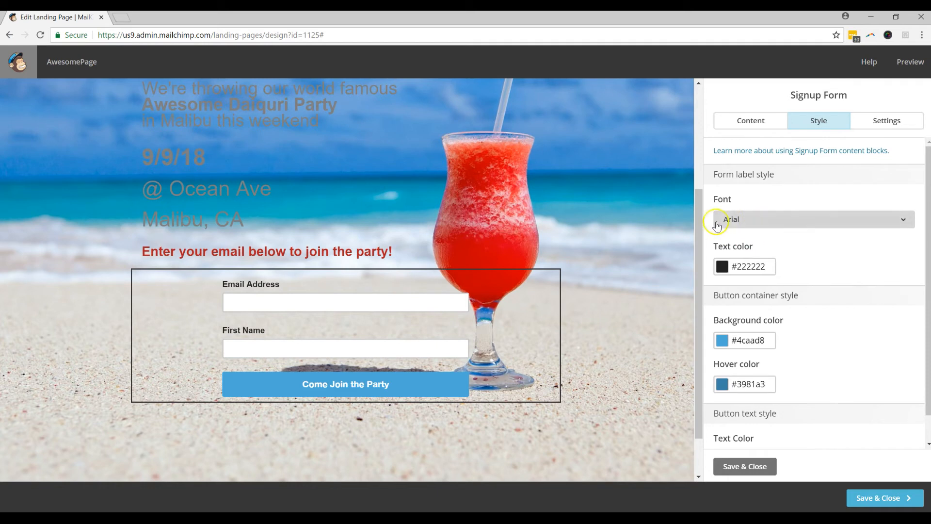
Step: Change the Email Address and First Name label colour to red #ff0505
left_click(722, 266)
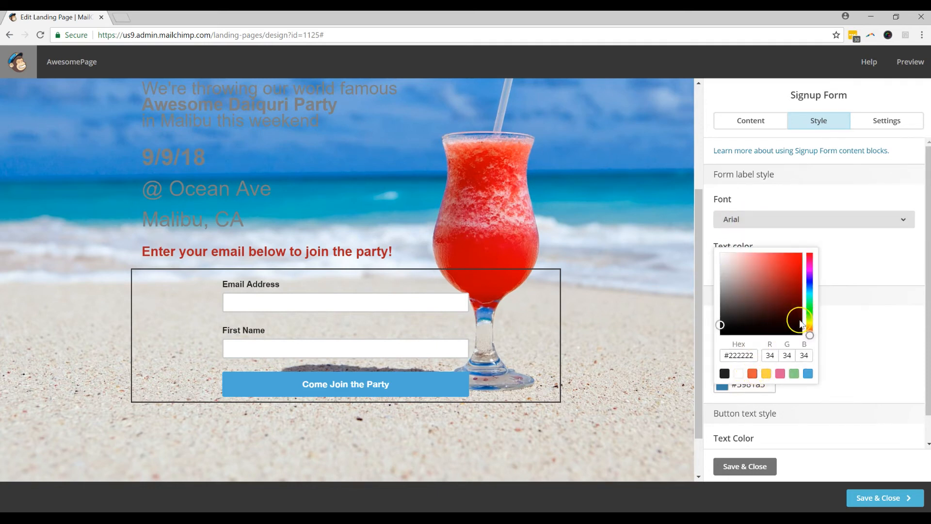
left_click(752, 374)
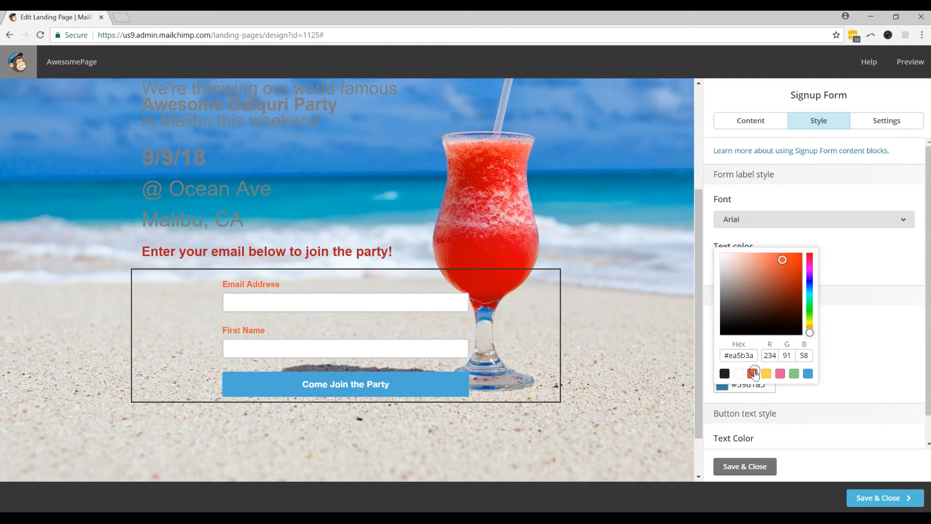
left_click(811, 256)
left_click(738, 266)
left_click(791, 256)
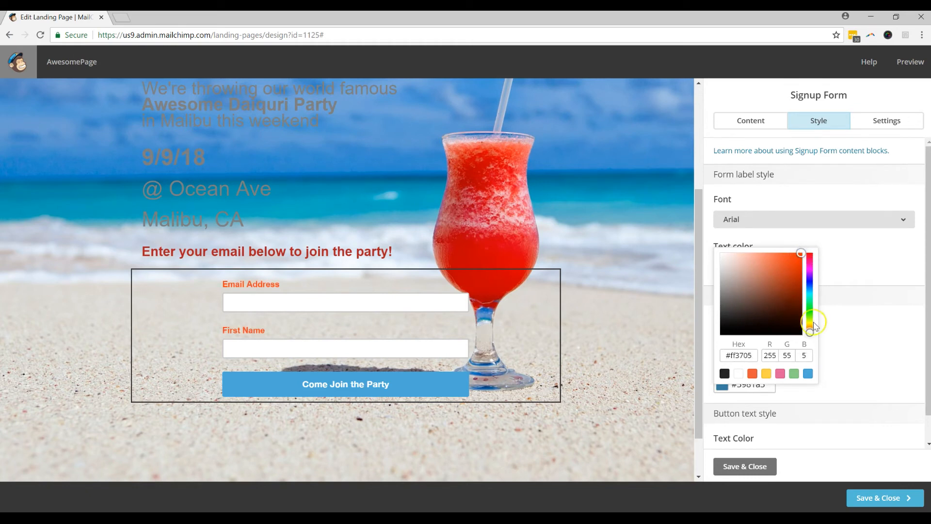
left_click_drag(810, 331, 812, 339)
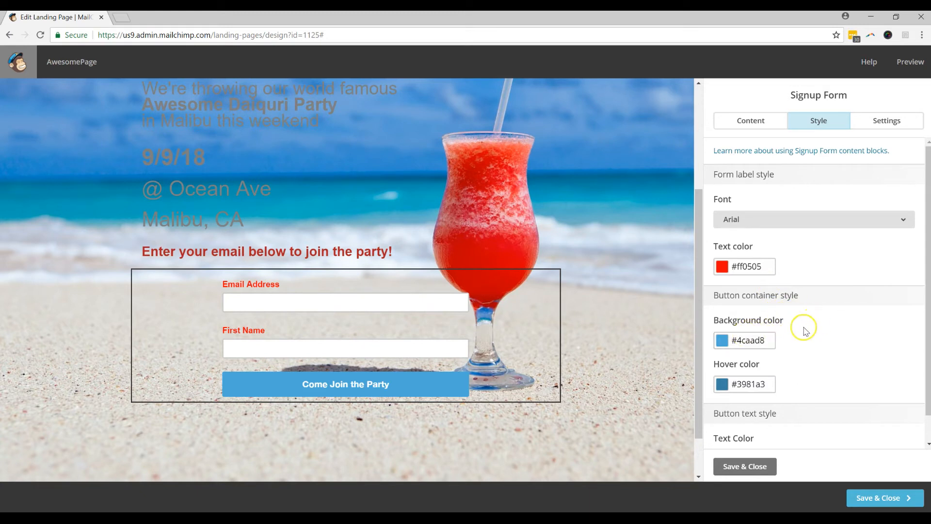
Step: Set the signup button background colour to #d84b4b and save the form settings
left_click(722, 341)
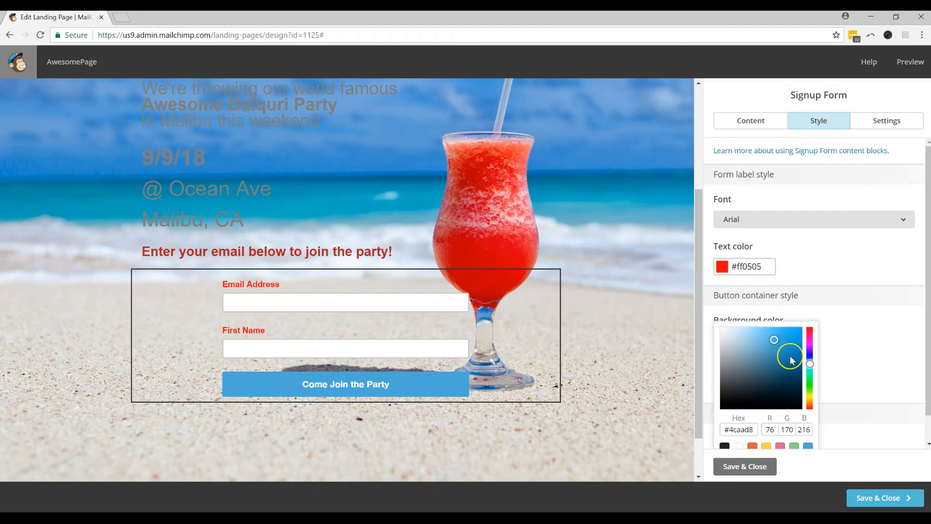
left_click_drag(812, 362, 430, 399)
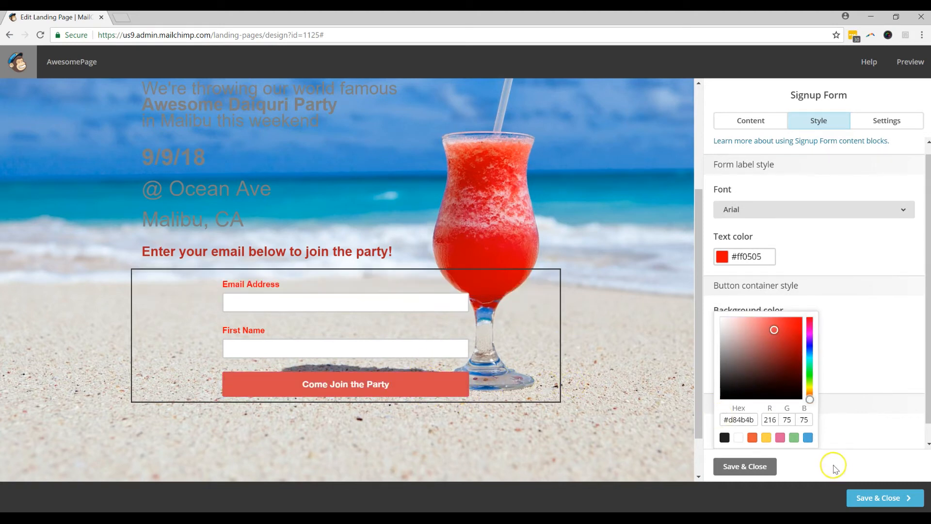
left_click(760, 466)
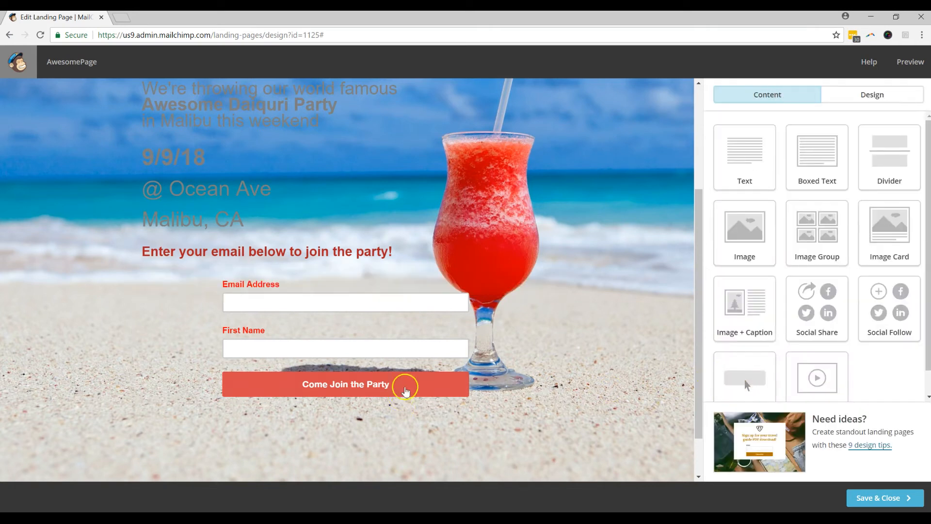
Step: Give the button a dark red #7e0101 hover colour and save the form settings
left_click(409, 383)
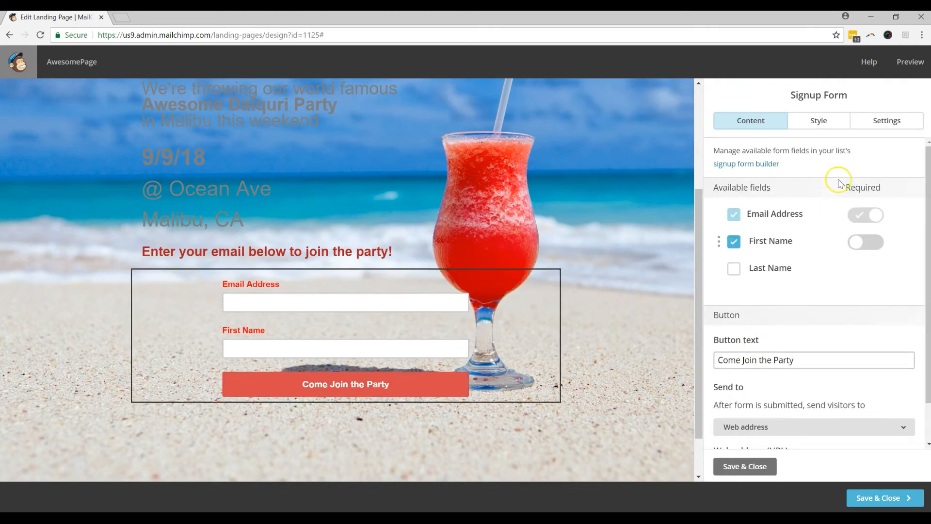
left_click(819, 121)
left_click(734, 383)
left_click_drag(811, 256, 806, 214)
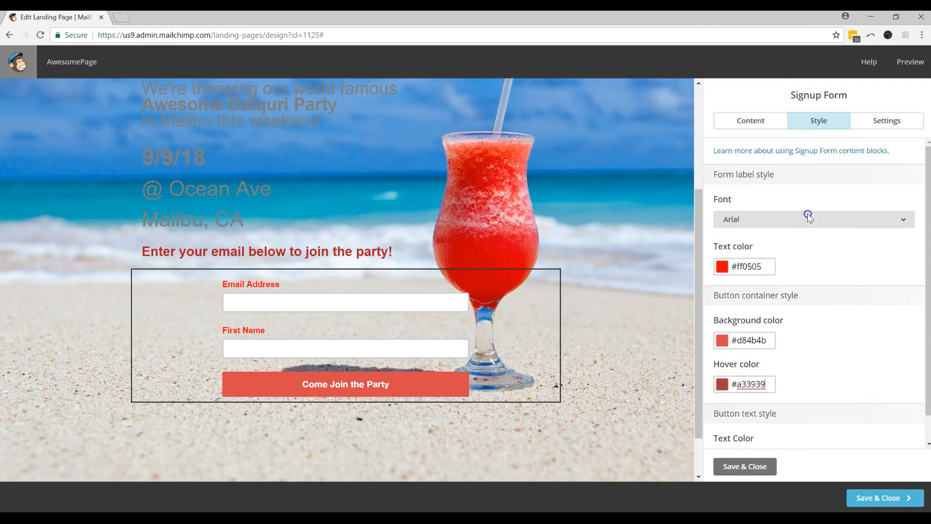
left_click(723, 390)
left_click_drag(773, 249, 801, 261)
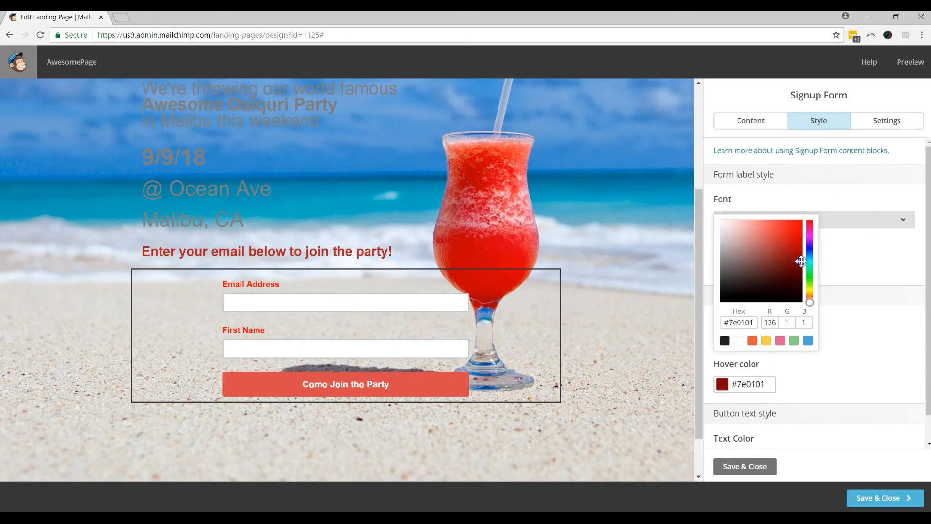
left_click(849, 303)
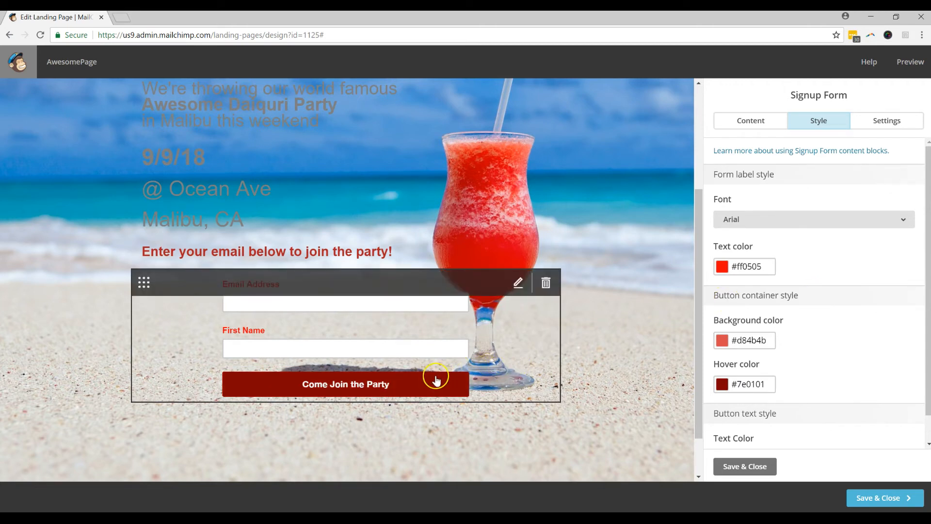
scroll(802, 388, "down", 1)
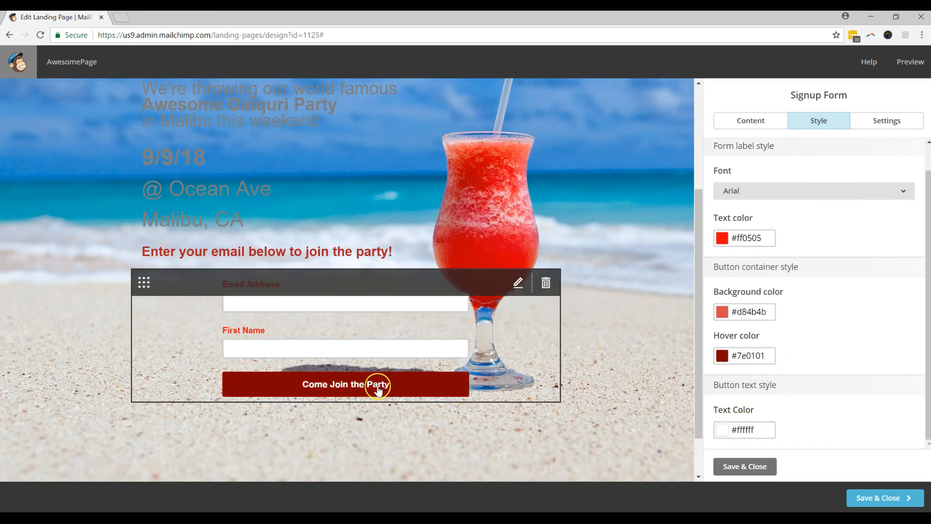
left_click(747, 467)
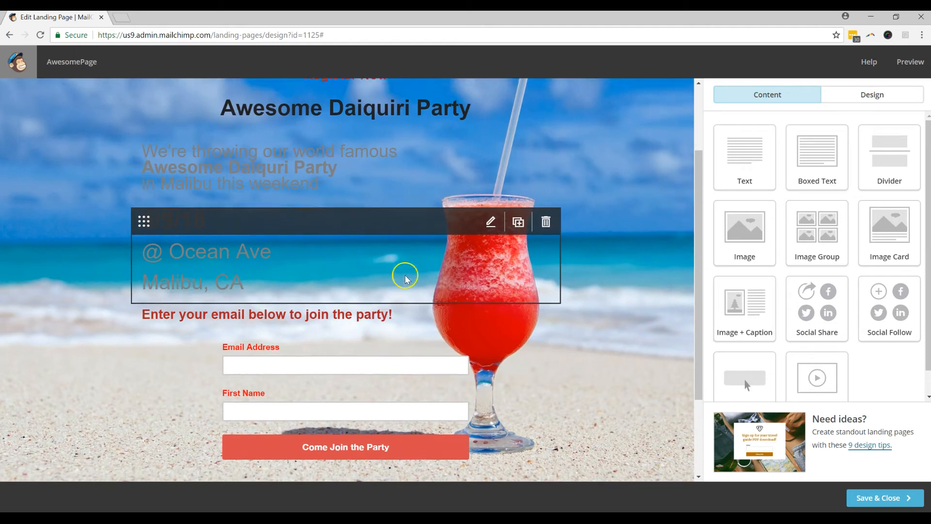
Step: Colour the Awesome Daiquiri Party heading line white
scroll(412, 286, "up", 1)
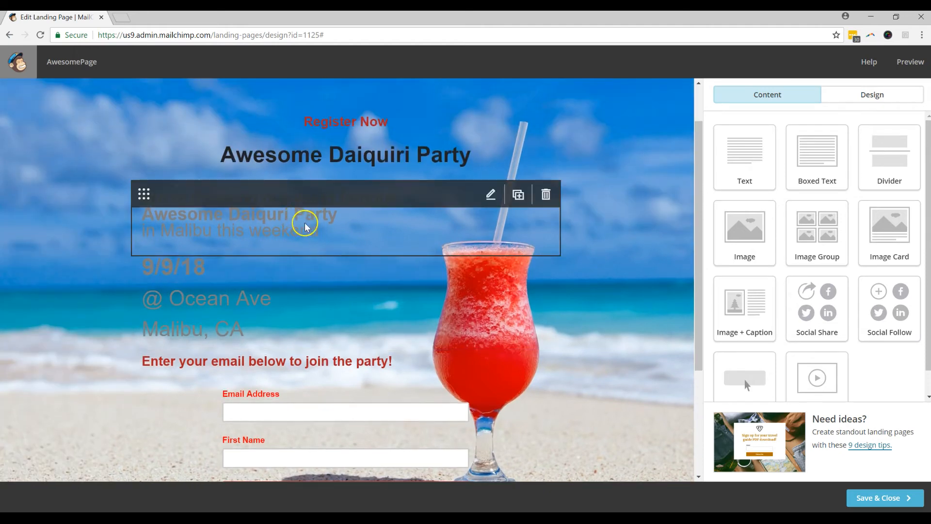
left_click(364, 160)
left_click_drag(896, 230, 742, 229)
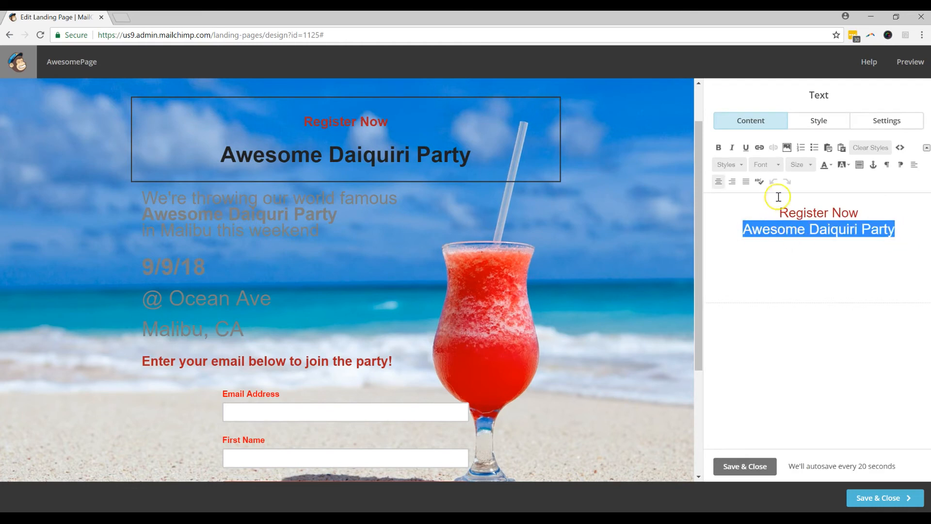
left_click(824, 164)
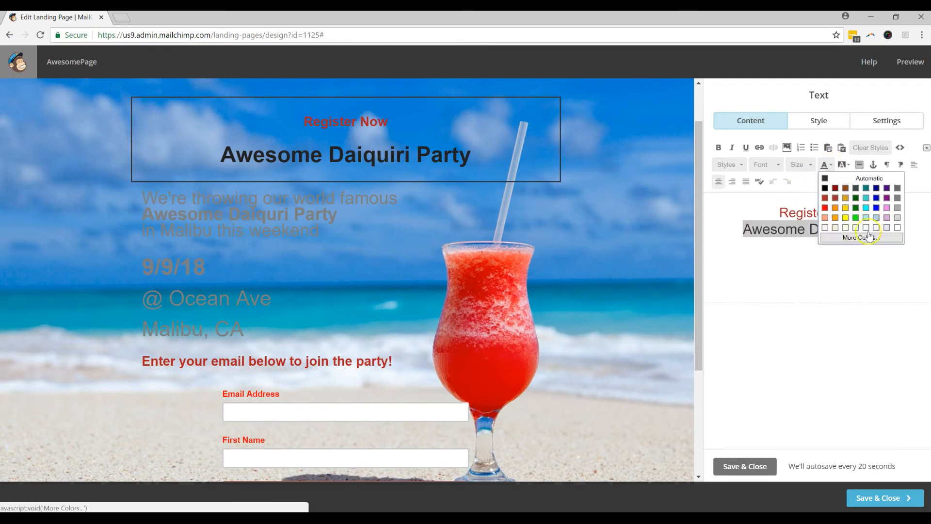
left_click(897, 228)
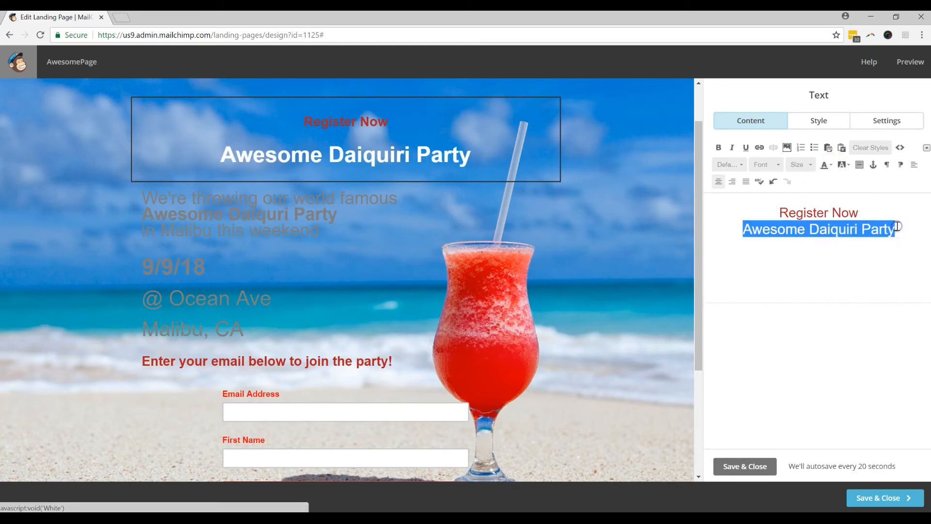
left_click(899, 260)
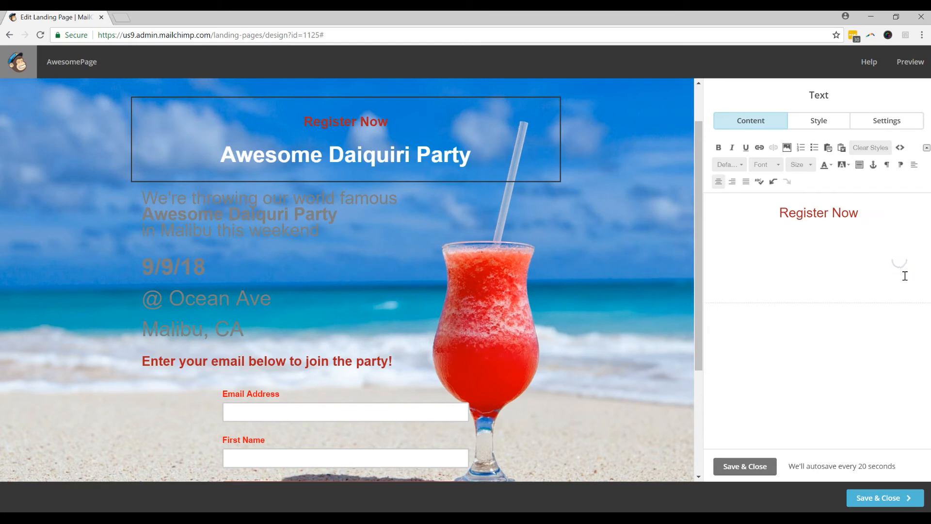
left_click_drag(904, 282, 747, 223)
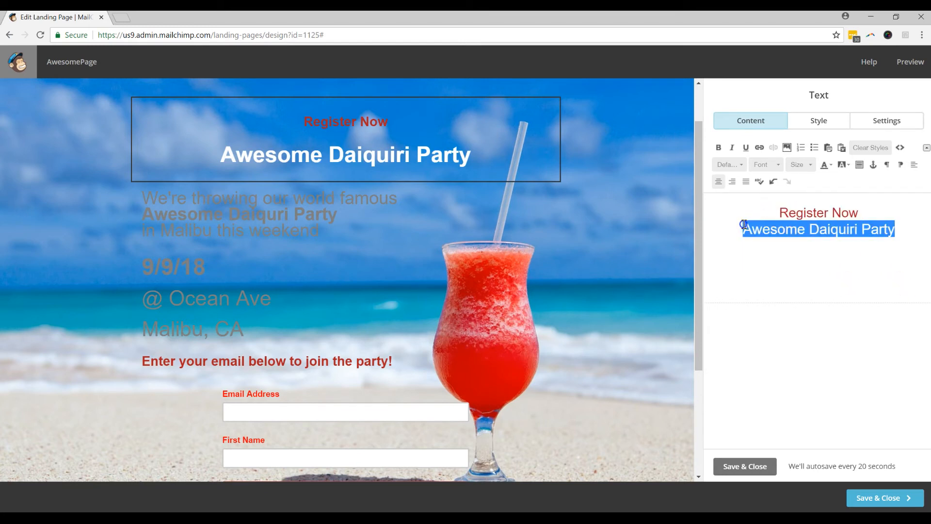
left_click(902, 226)
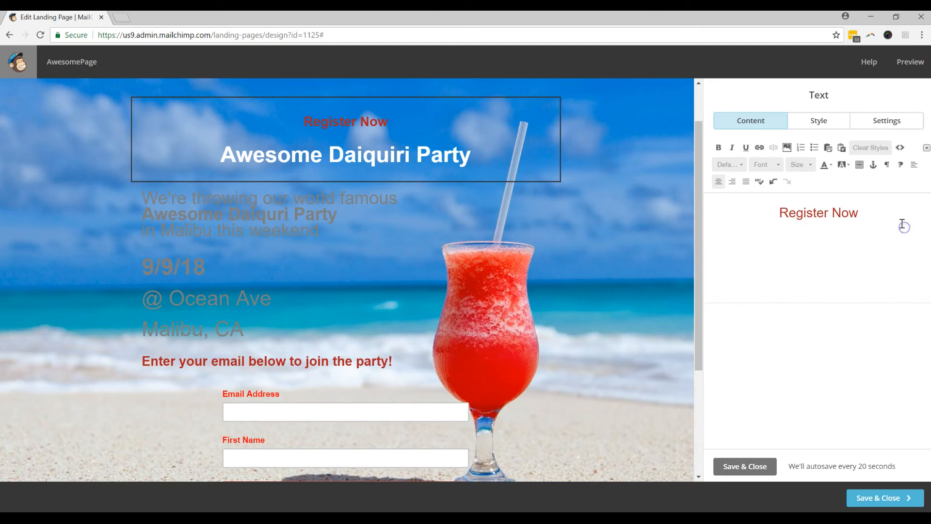
Step: Check the heading's HTML source for the white colour code
left_click(900, 147)
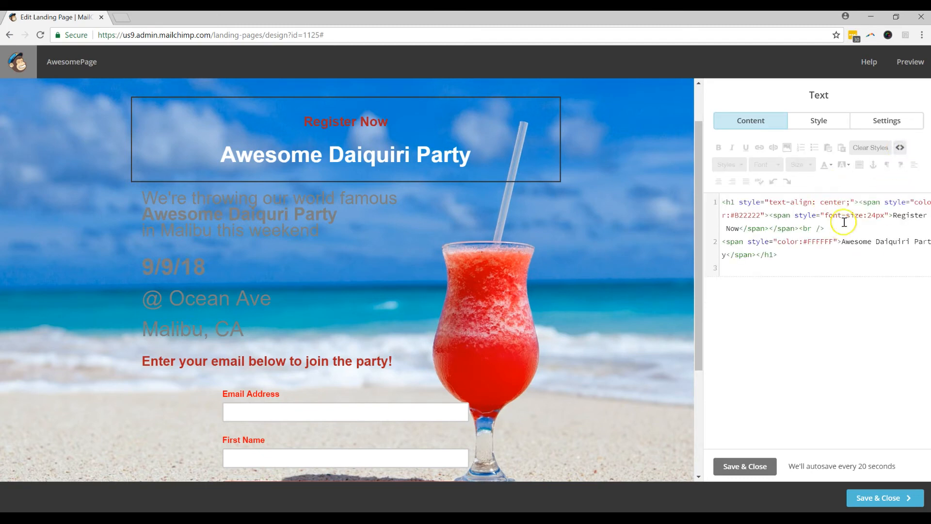
left_click_drag(782, 241, 840, 242)
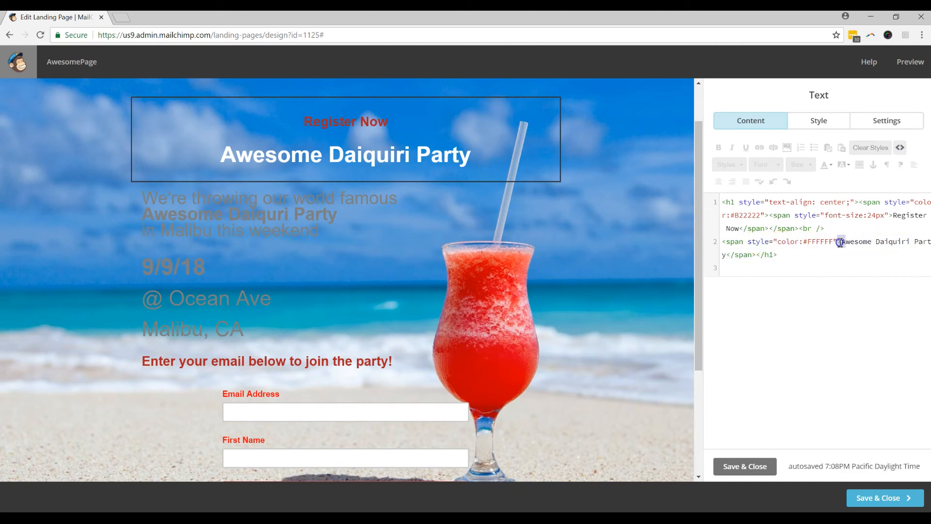
left_click(860, 275)
left_click(900, 147)
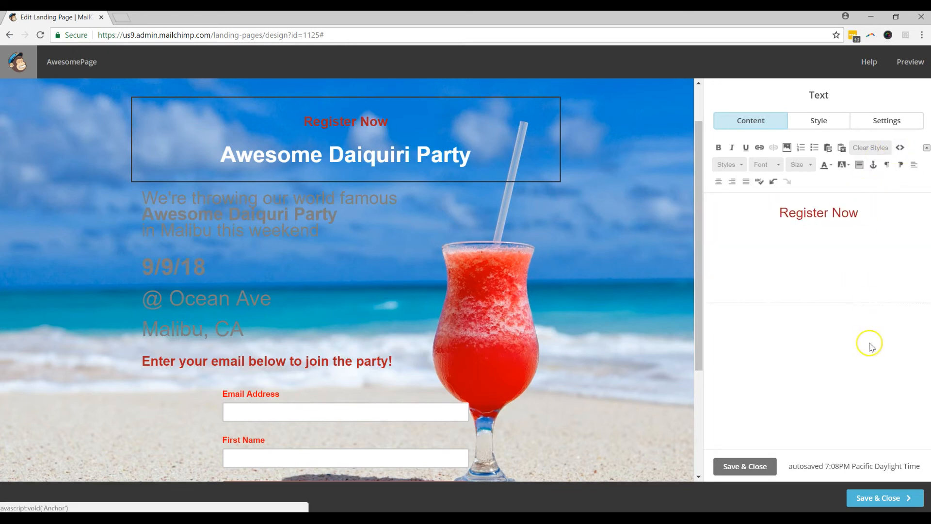
left_click_drag(897, 230, 745, 232)
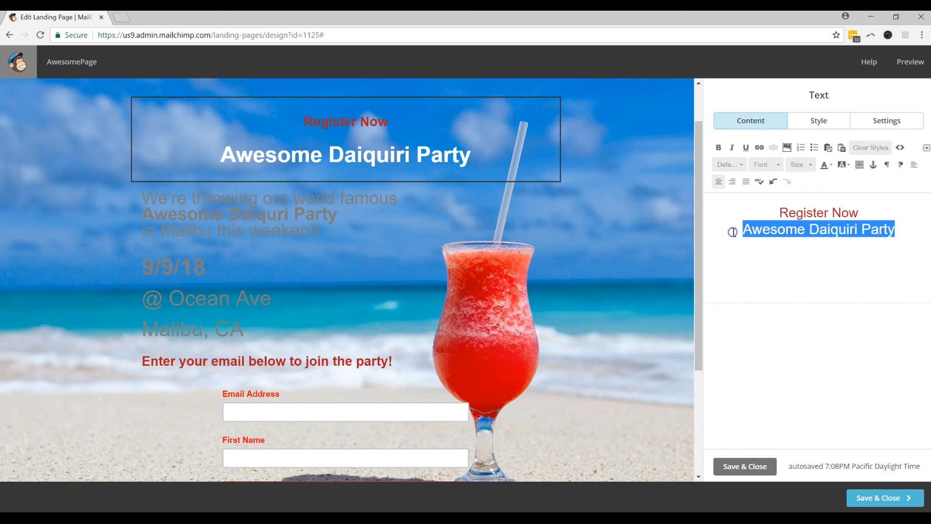
mouse_move(892, 233)
left_mouse_down()
mouse_move(807, 217)
mouse_move(908, 243)
left_mouse_up()
Step: Restore the removed headline with Ctrl+Z, recolour it white, and save
key("ctrl+z")
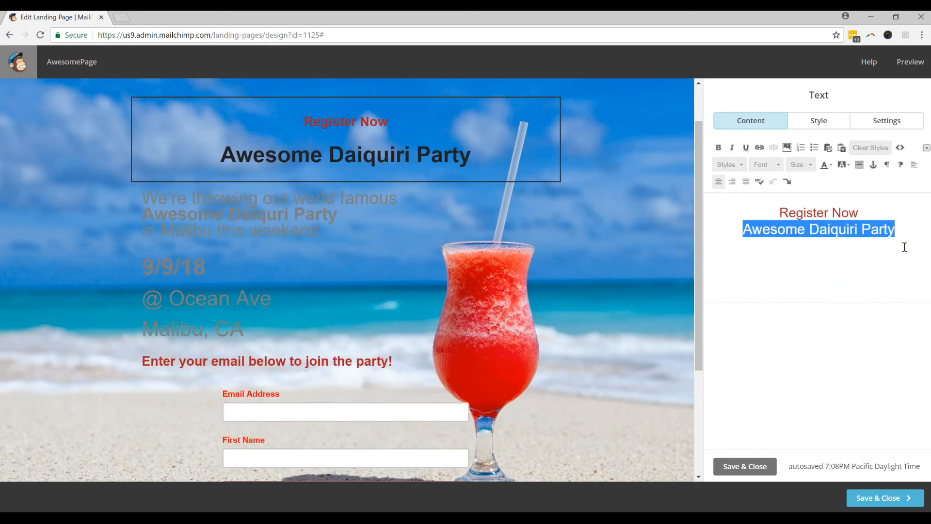
left_click_drag(904, 232, 741, 223)
left_click(825, 164)
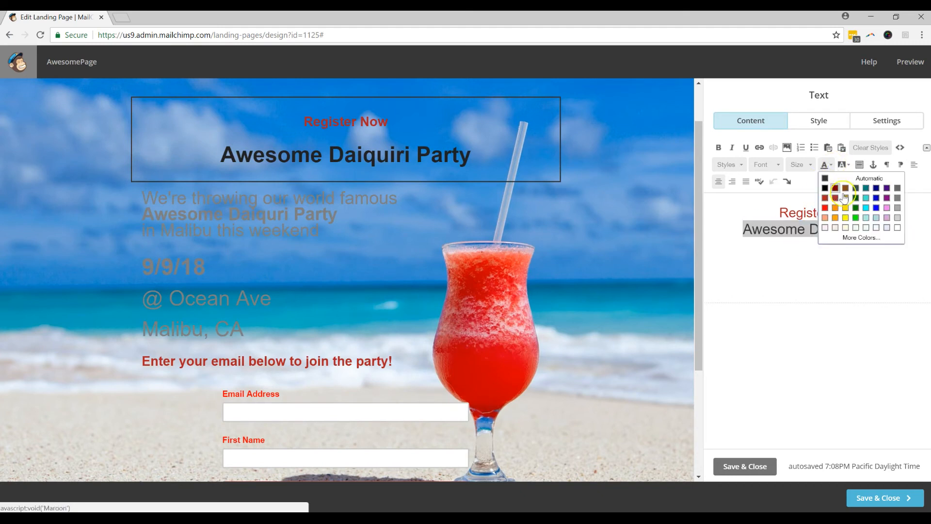
left_click(897, 227)
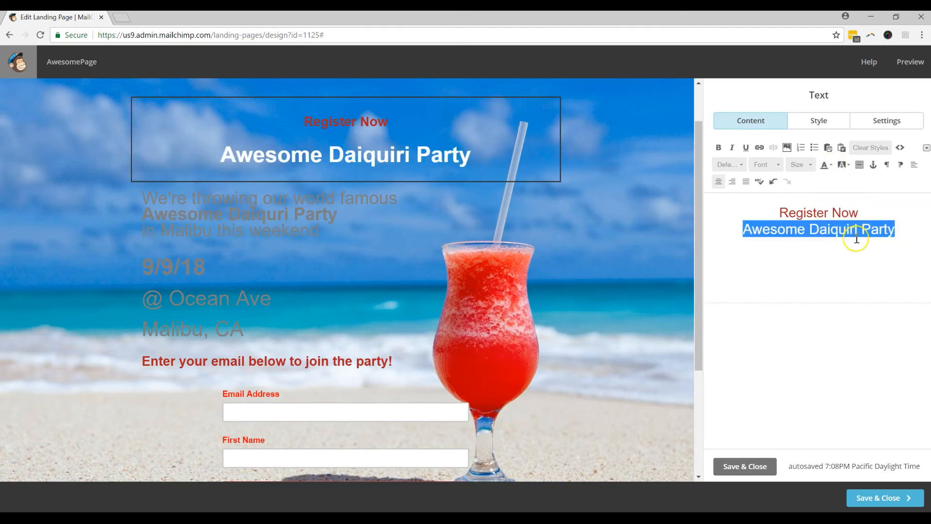
left_click(745, 466)
left_click(307, 216)
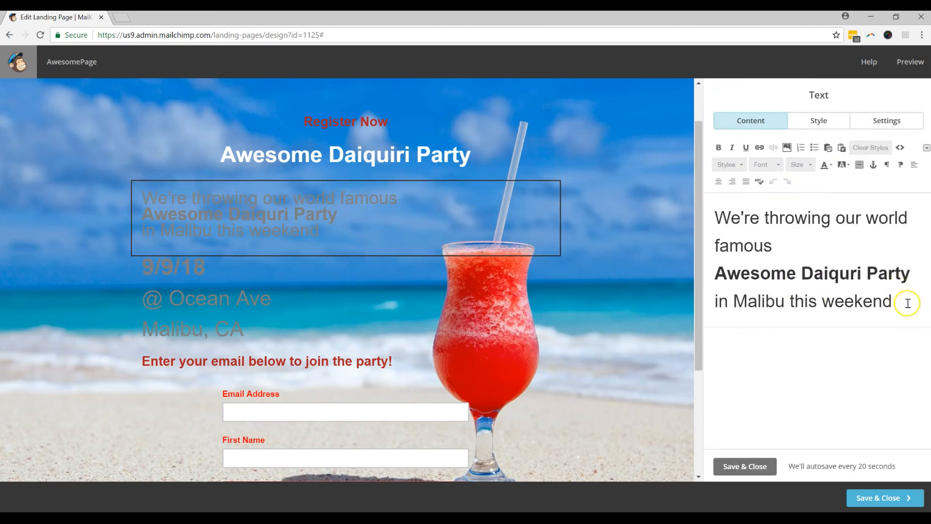
Step: Turn the 'We're throwing our world famous…' announcement paragraph white and save it
left_click_drag(908, 301, 712, 208)
left_click(824, 163)
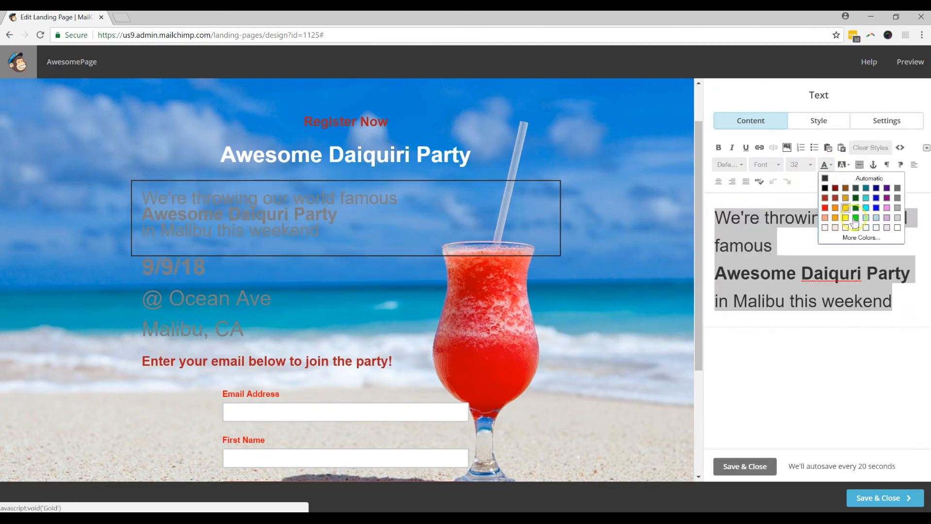
left_click(897, 228)
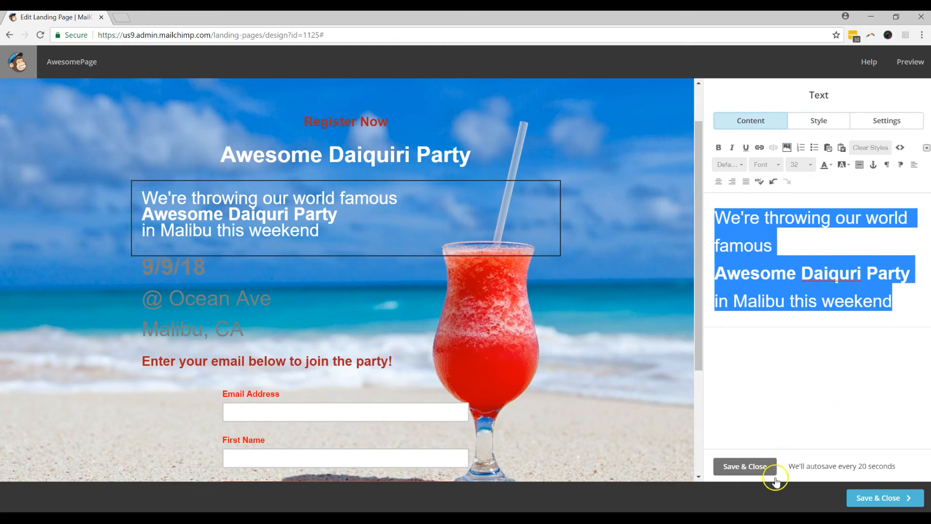
left_click(755, 467)
left_click(181, 312)
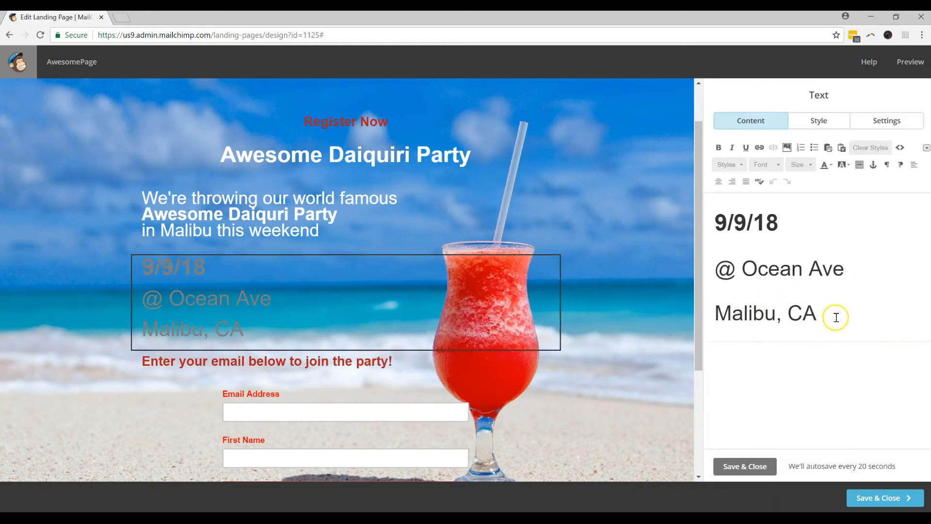
Step: Make the date and address lines navy text on a white background
left_click_drag(833, 316, 696, 231)
left_click(826, 164)
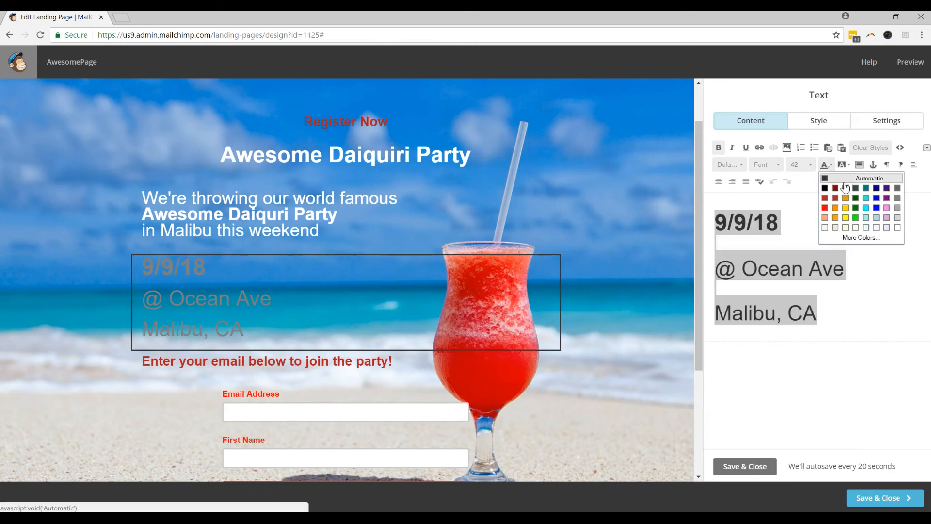
left_click(877, 189)
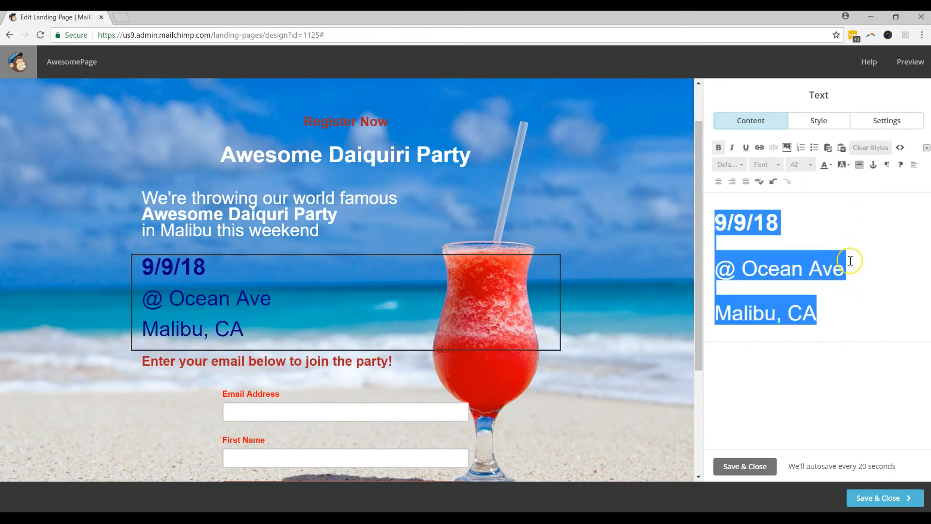
left_click(845, 165)
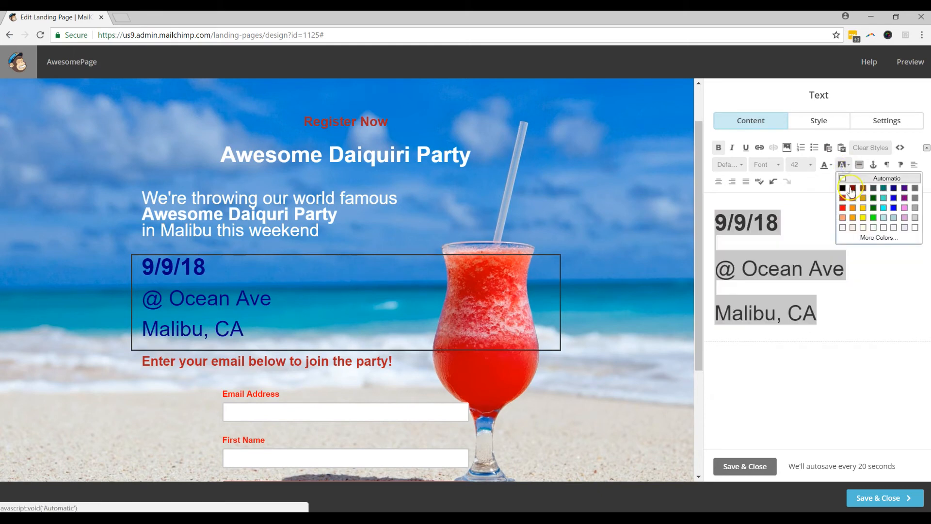
left_click(915, 228)
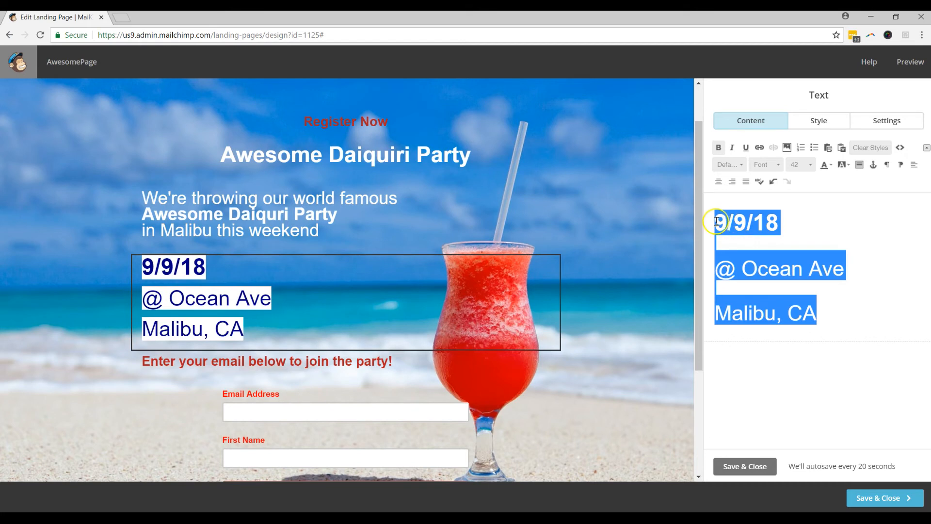
Step: Pad the 9/9/18, @ Ocean Ave and Malibu, CA lines with an extra space each
left_click(716, 222)
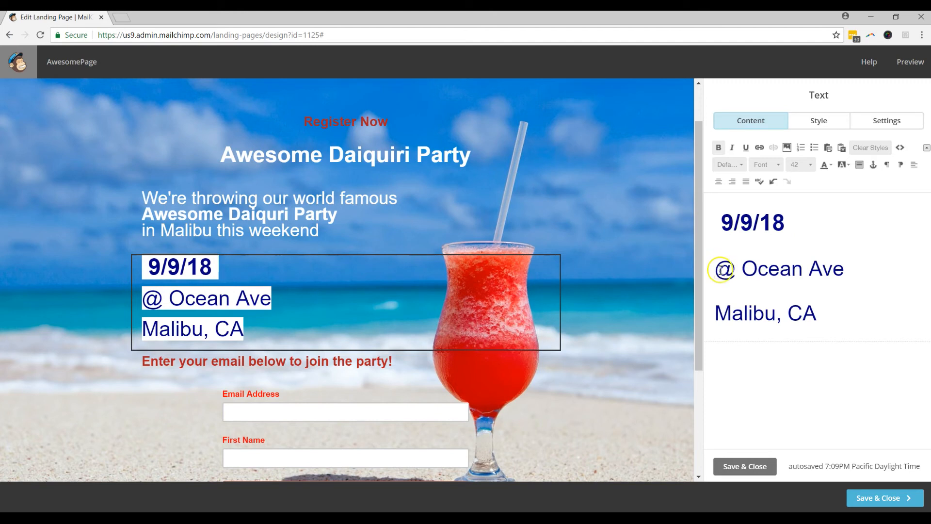
left_click(844, 270)
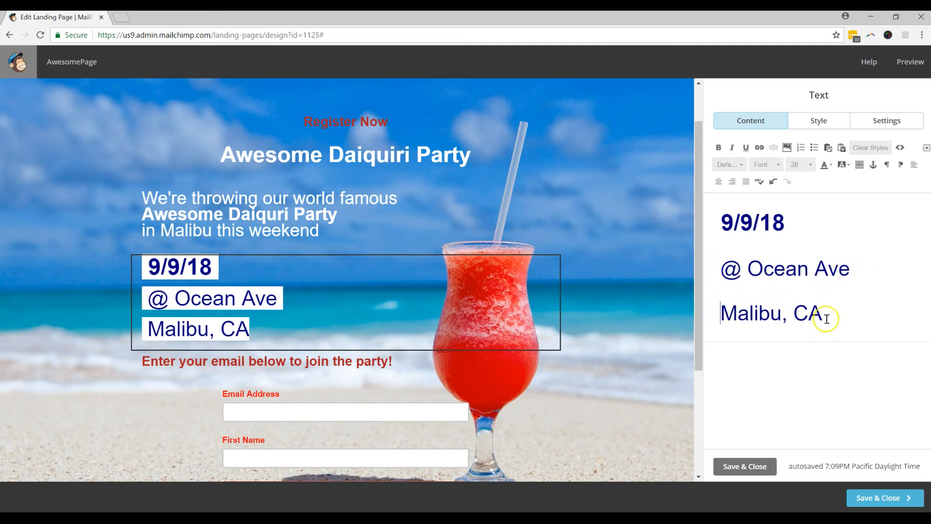
left_click(749, 466)
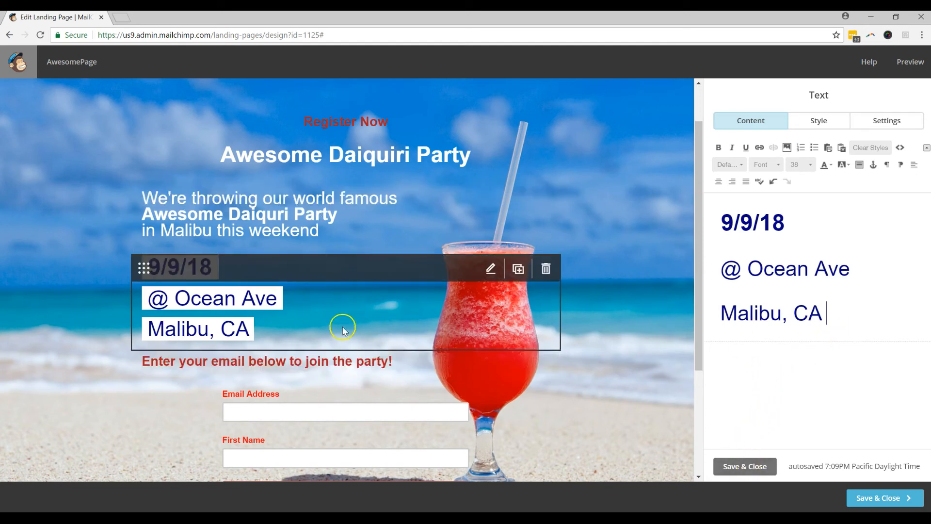
scroll(664, 399, "down", 1)
Step: Save the date and address block edits and review the styled landing page
left_click(771, 469)
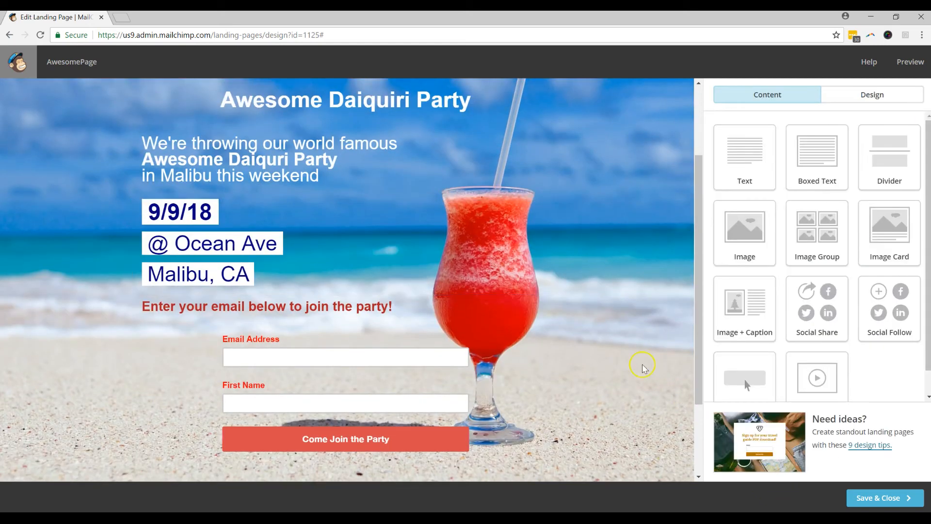
scroll(627, 353, "up", 2)
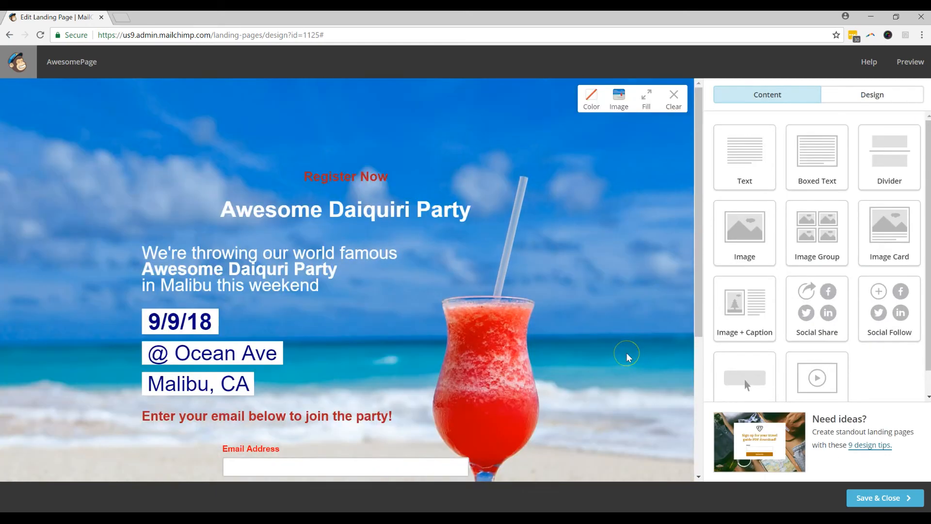
scroll(626, 353, "down", 2)
scroll(628, 357, "down", 1)
scroll(627, 357, "up", 2)
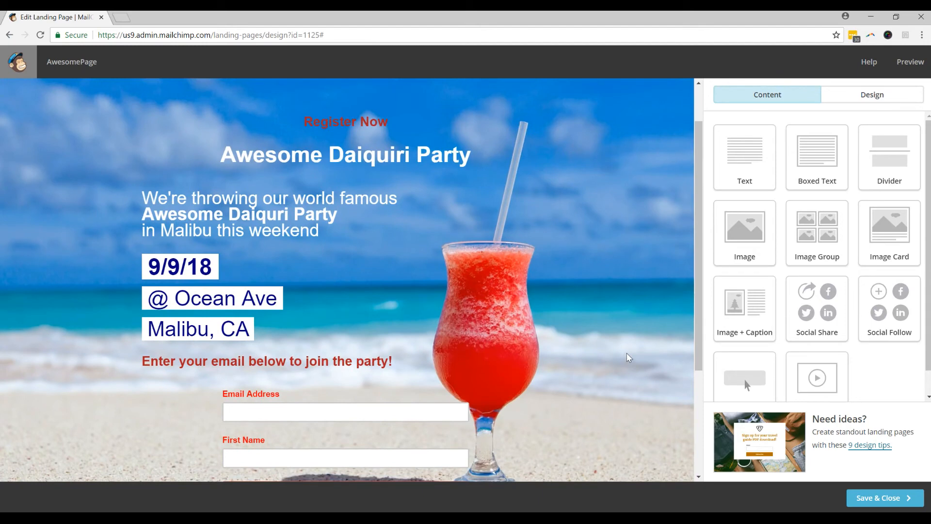
scroll(625, 353, "down", 1)
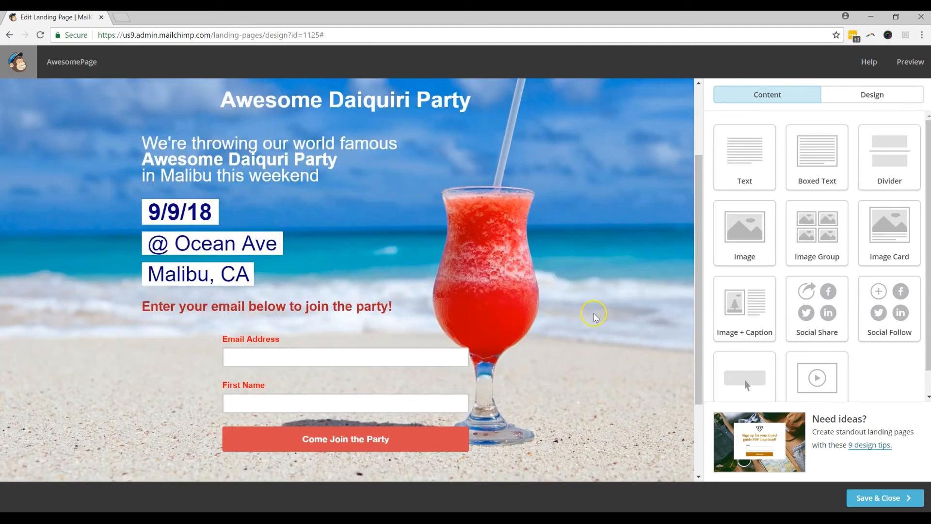
scroll(594, 316, "up", 1)
scroll(594, 317, "up", 3)
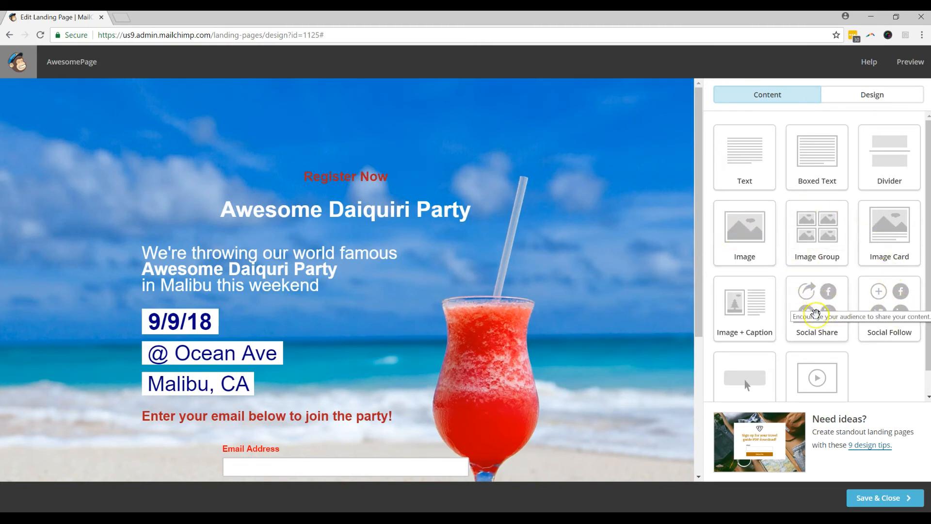
scroll(872, 313, "down", 1)
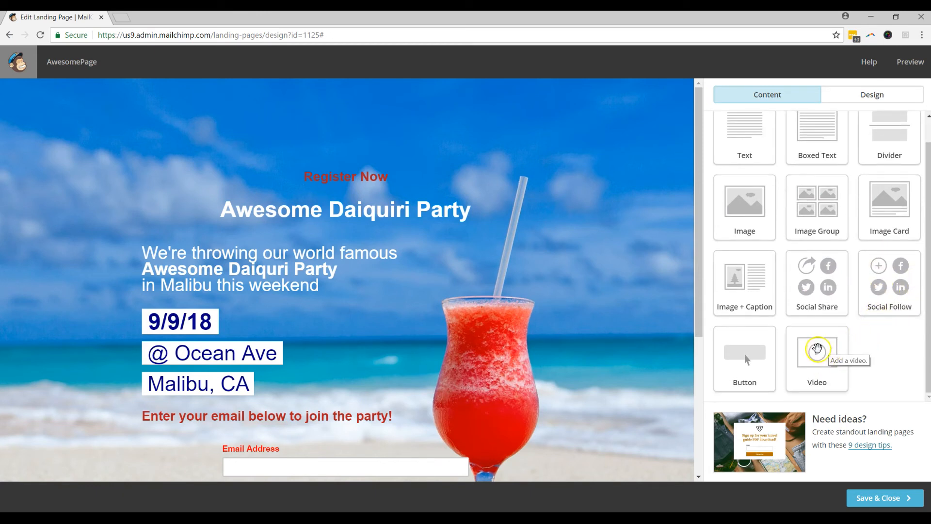
left_click_drag(816, 348, 451, 236)
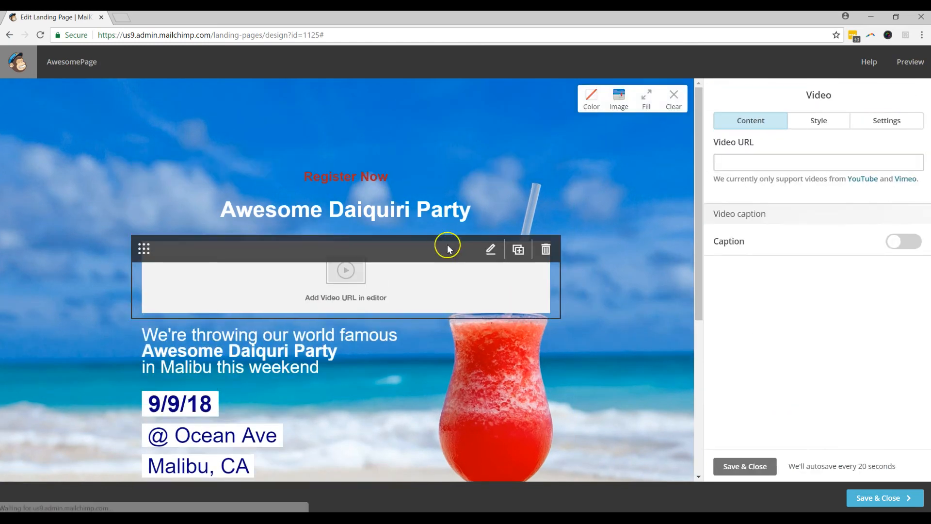
mouse_move(545, 272)
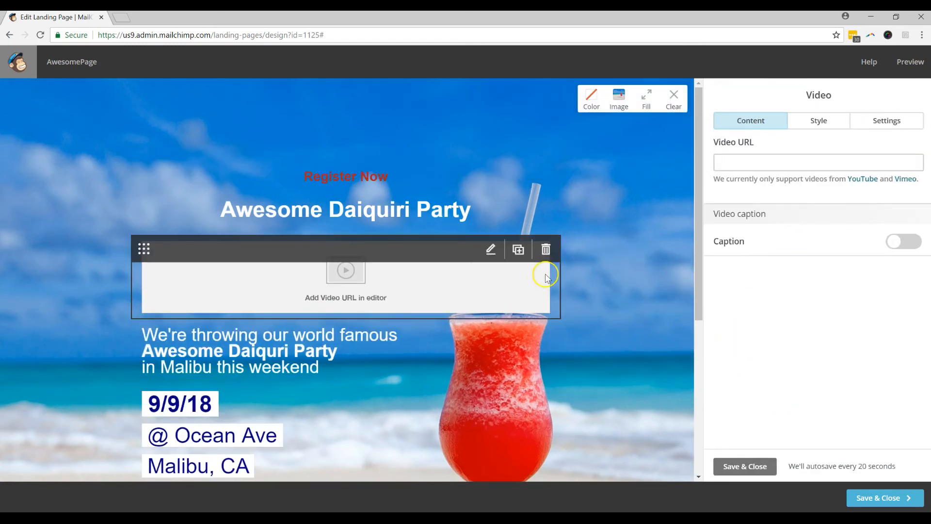
left_click(546, 249)
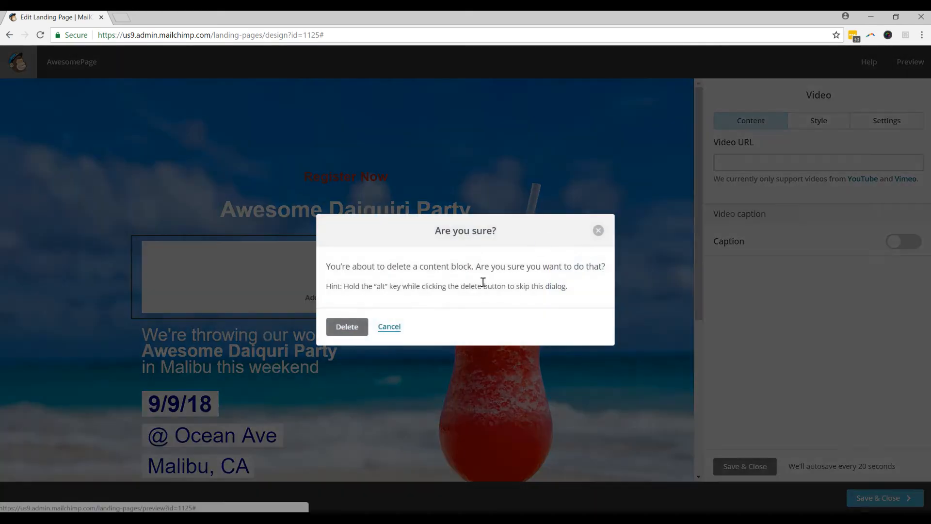
left_click(354, 327)
scroll(650, 286, "down", 2)
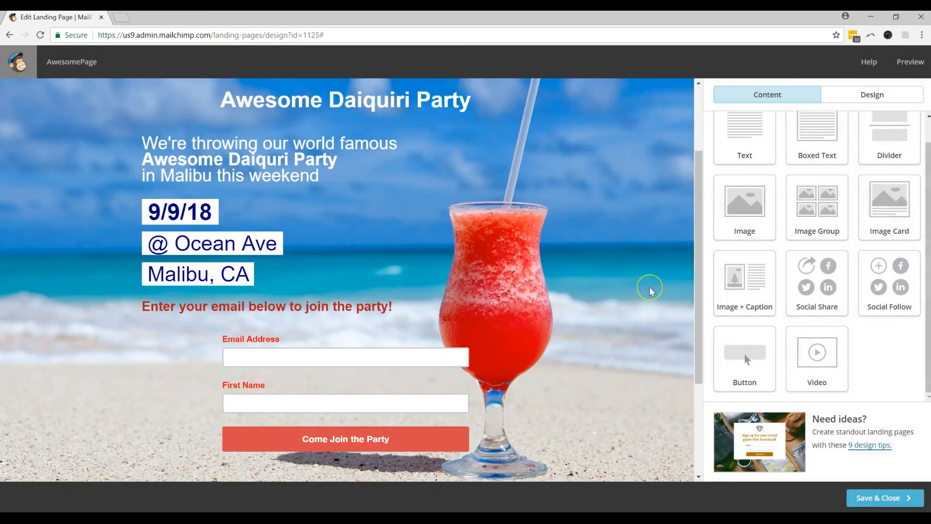
scroll(650, 292, "up", 2)
scroll(650, 293, "down", 3)
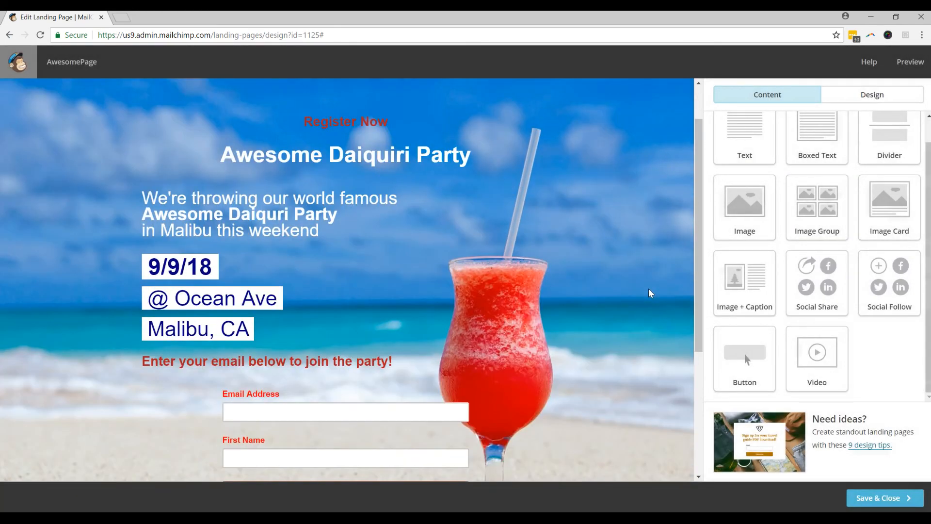
scroll(650, 292, "up", 2)
scroll(619, 278, "down", 1)
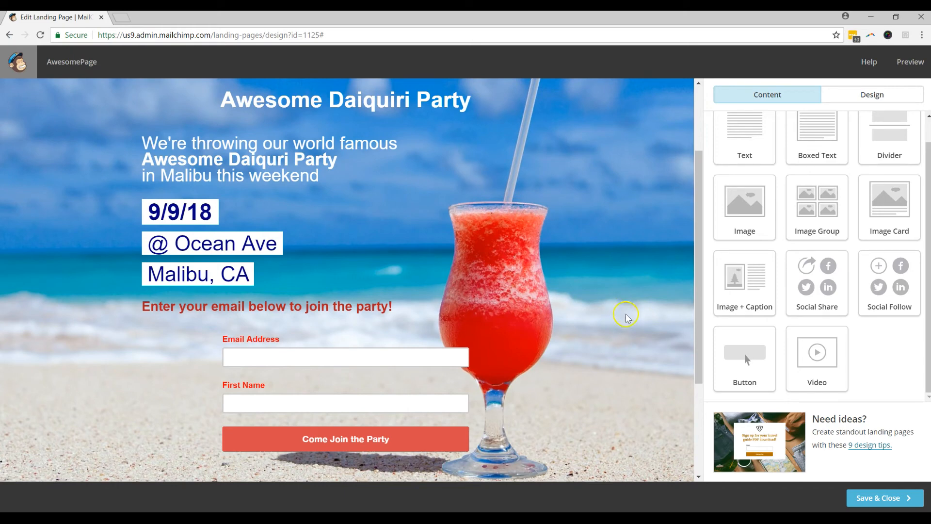
scroll(623, 316, "up", 1)
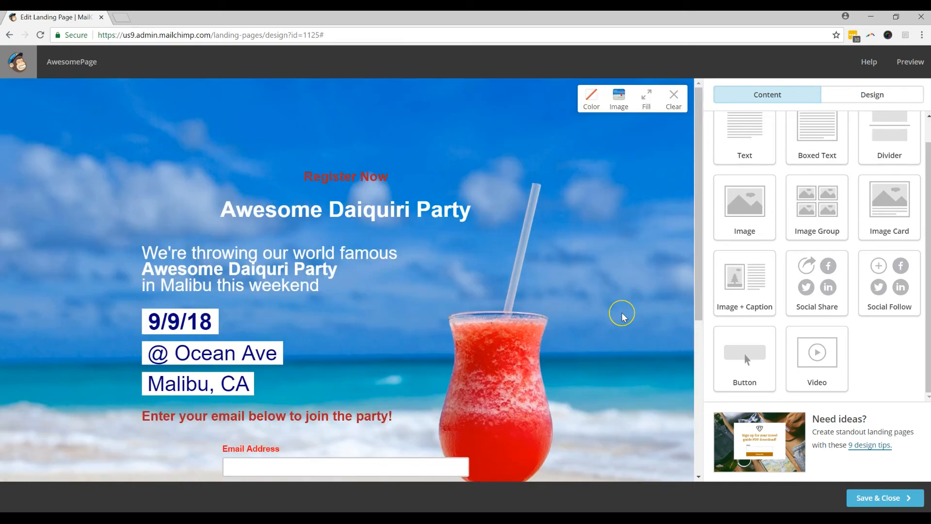
scroll(623, 316, "down", 3)
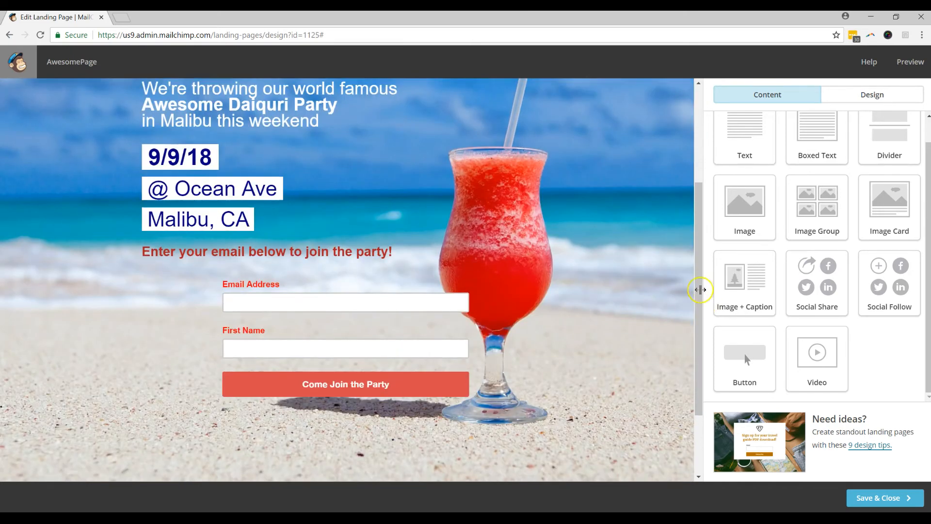
Step: Preview the landing page on mobile, where the @ Ocean Ave line wraps onto two lines
left_click(909, 64)
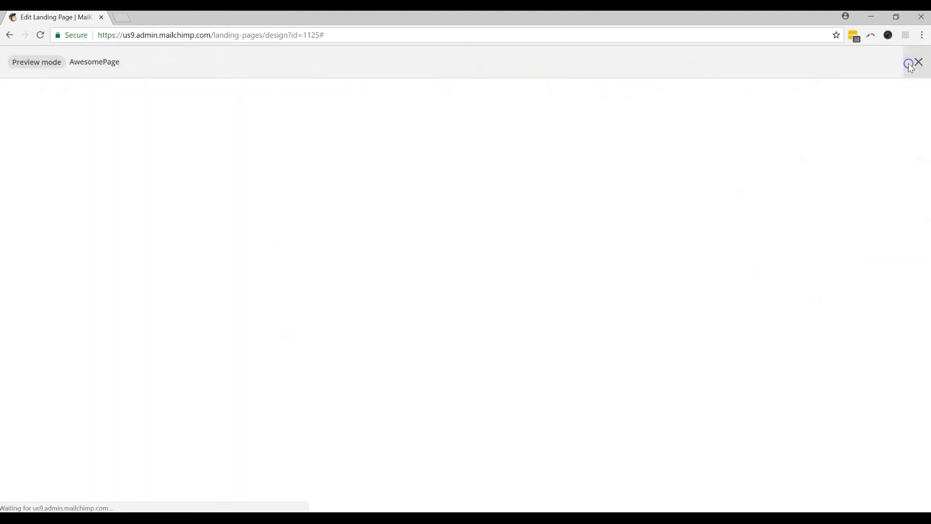
scroll(686, 222, "down", 3)
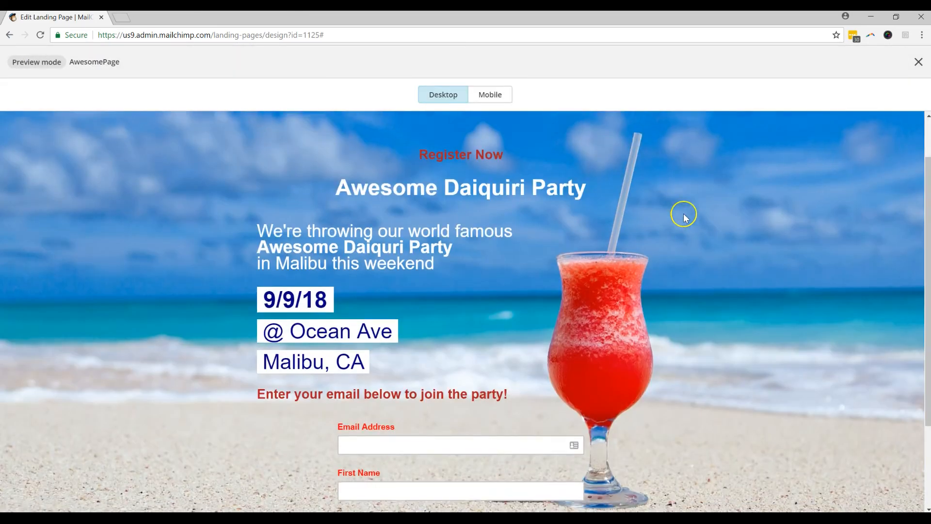
scroll(685, 221, "up", 3)
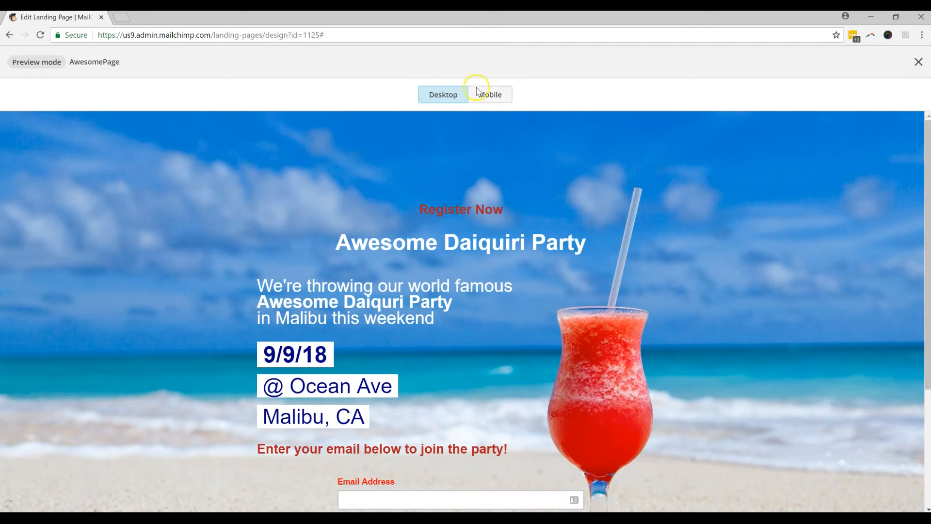
left_click(486, 100)
left_click_drag(546, 190, 541, 257)
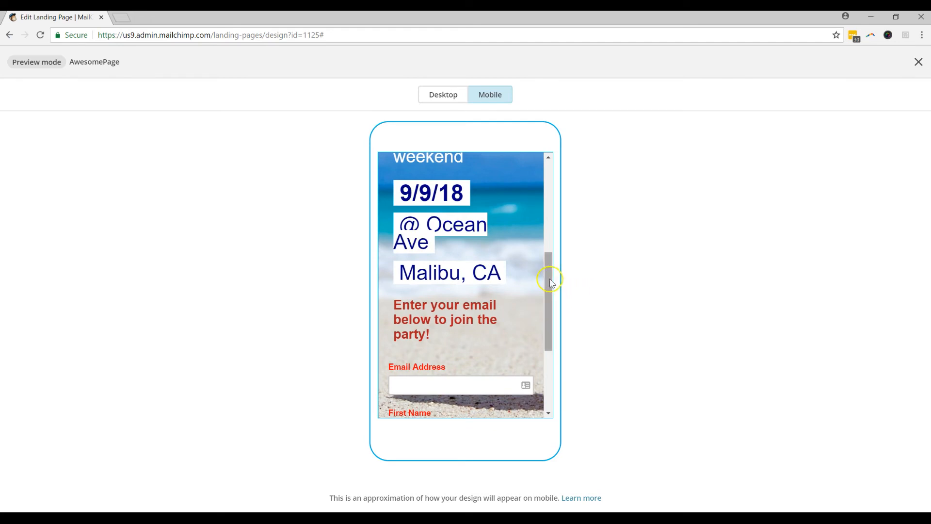
left_click_drag(550, 282, 475, 269)
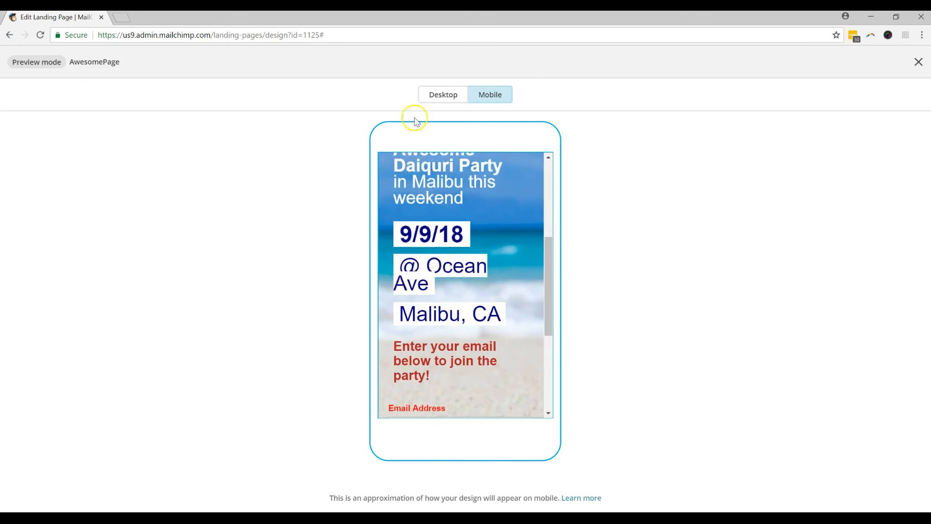
Step: Shrink the '@ Ocean Ave' line to font size 32 and save the text block
left_click(917, 64)
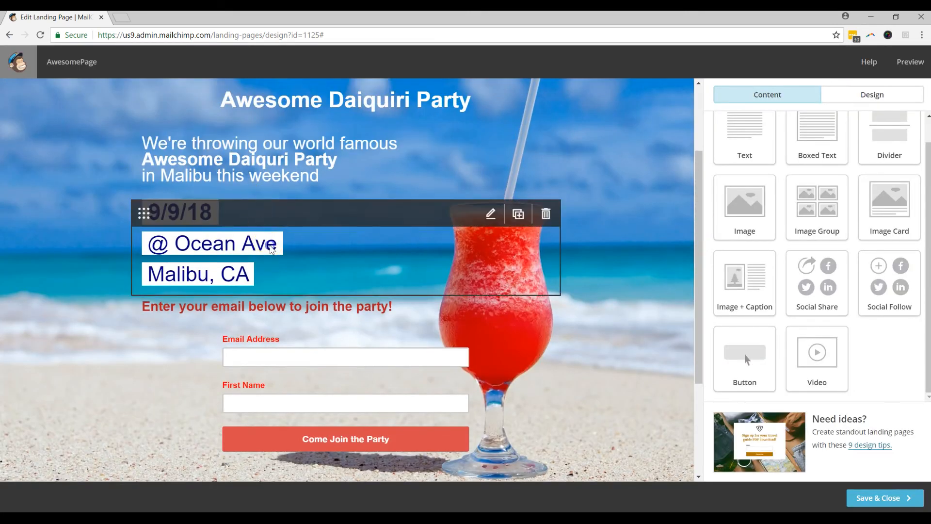
left_click(272, 249)
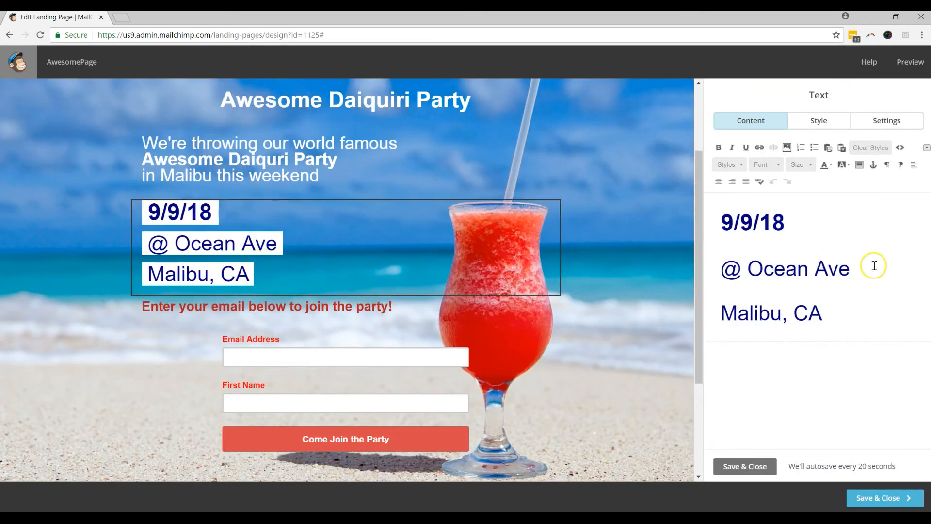
left_click_drag(873, 266, 706, 267)
left_click(800, 164)
scroll(818, 213, "up", 3)
scroll(821, 194, "up", 1)
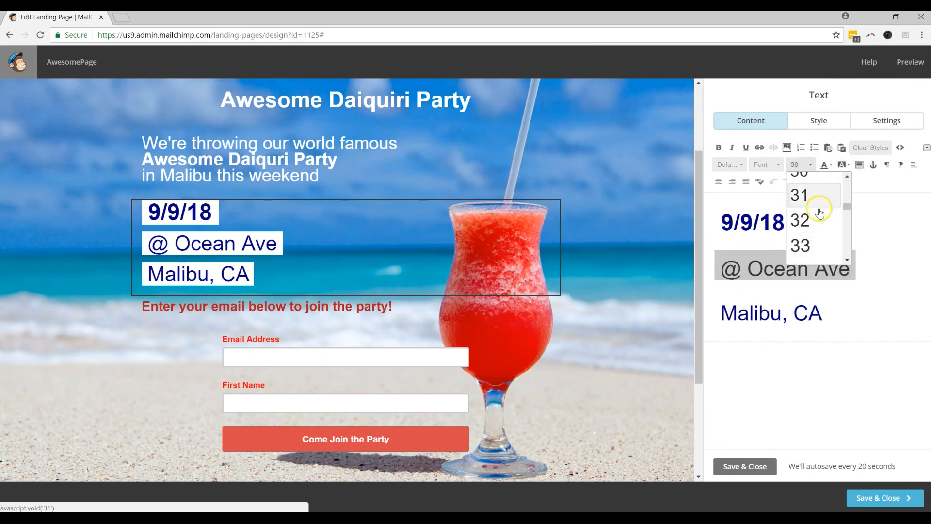
left_click(803, 218)
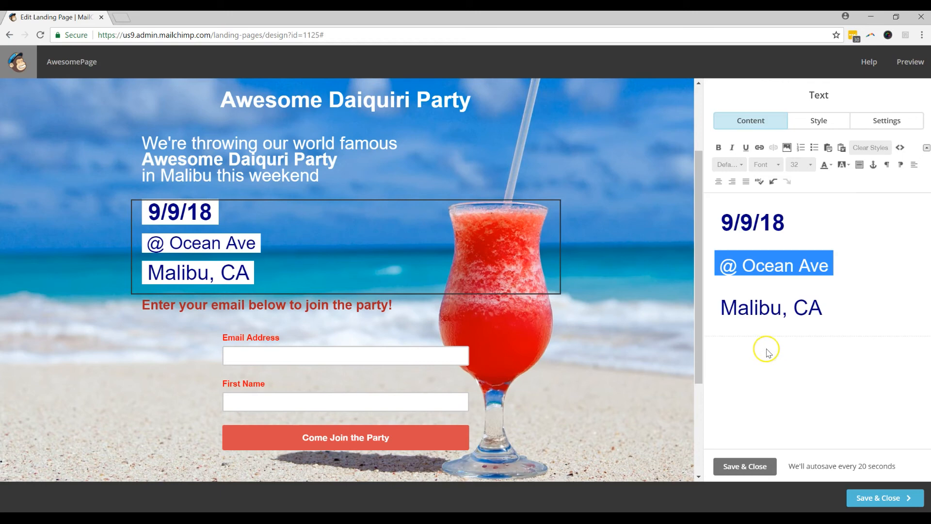
left_click(769, 468)
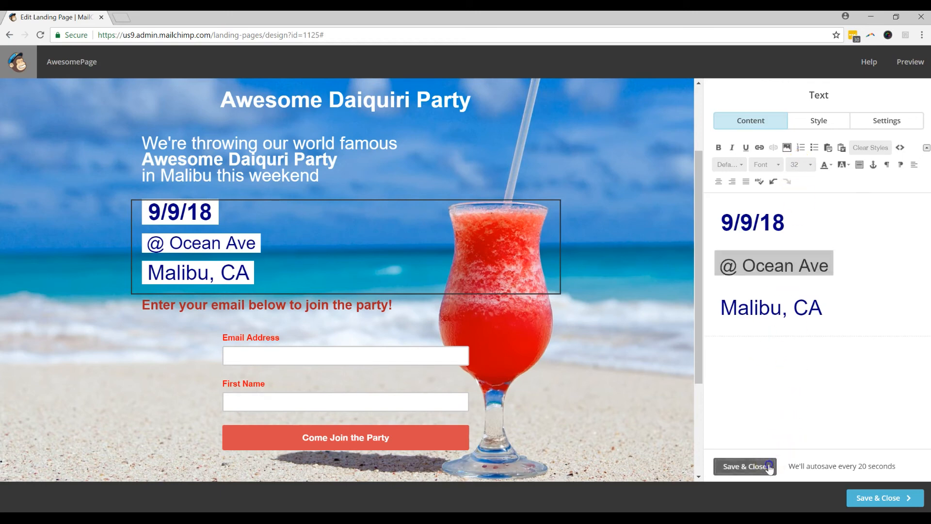
left_click(909, 62)
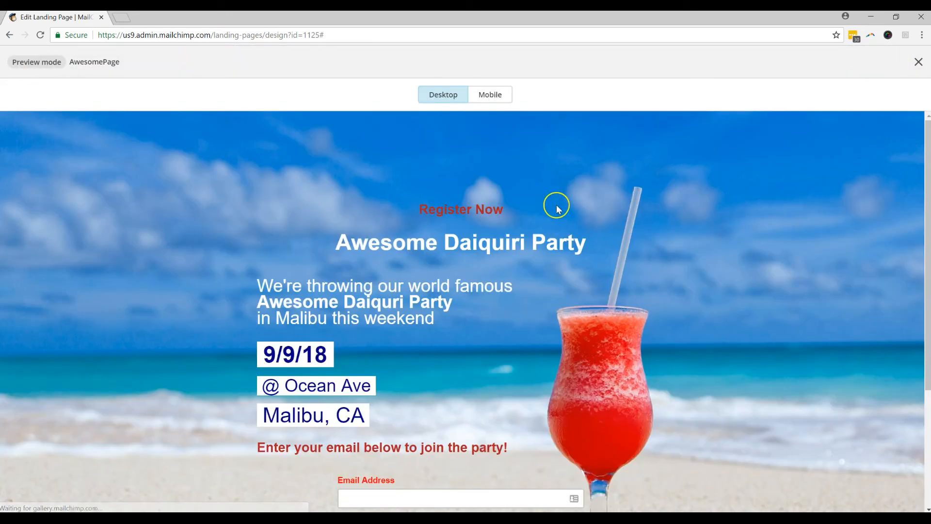
left_click(494, 96)
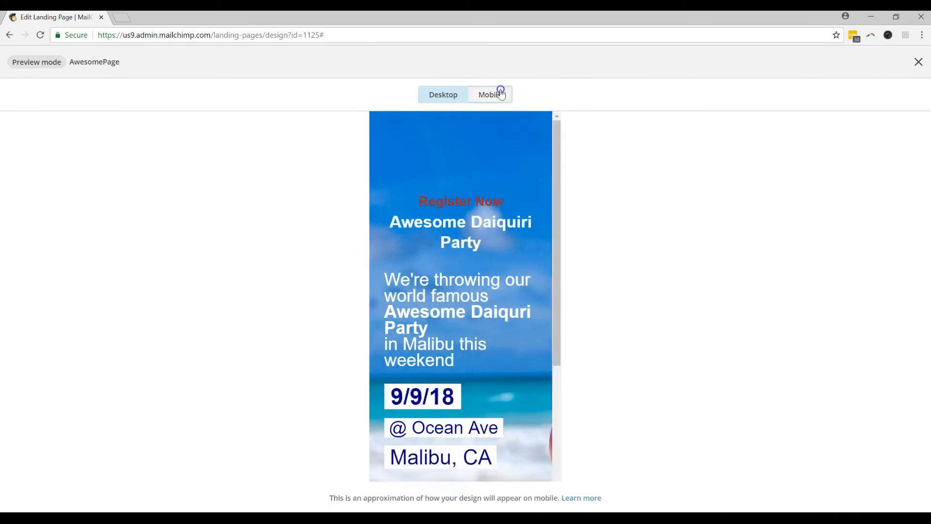
scroll(499, 249, "down", 3)
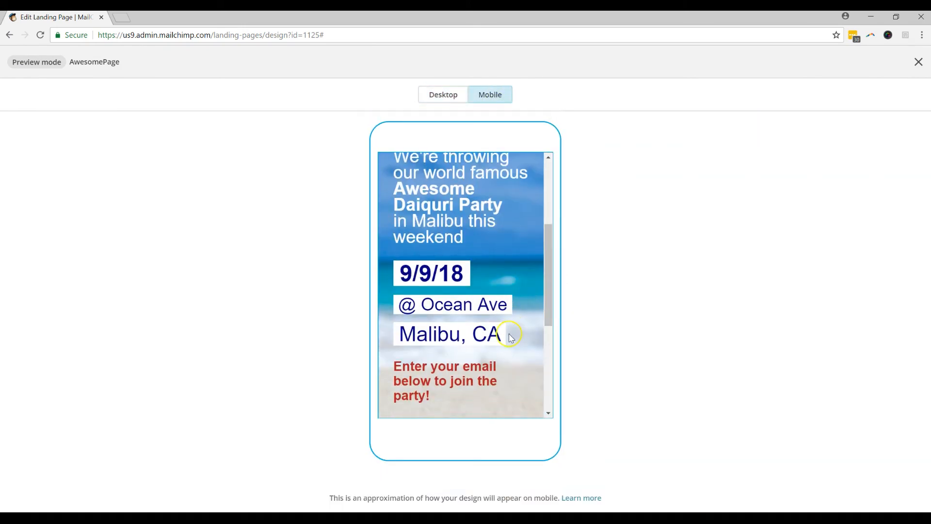
scroll(499, 276, "down", 2)
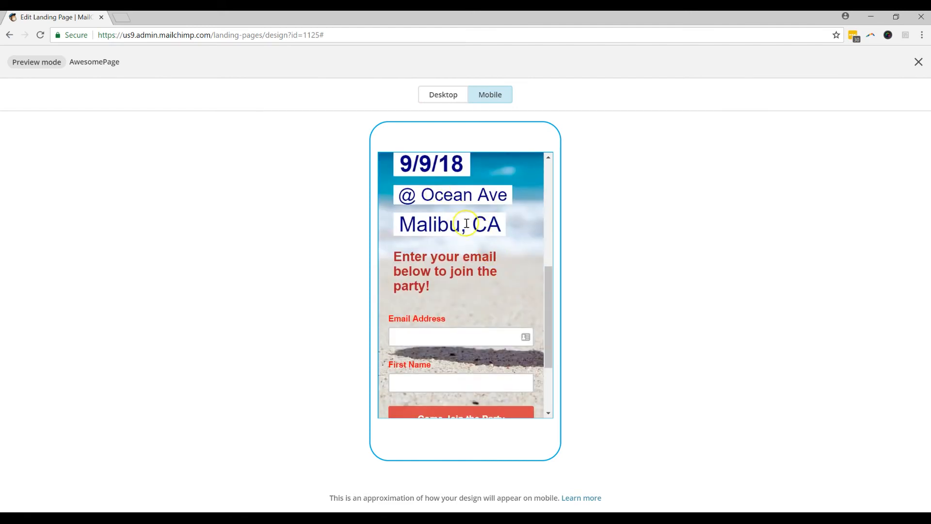
scroll(475, 256, "up", 6)
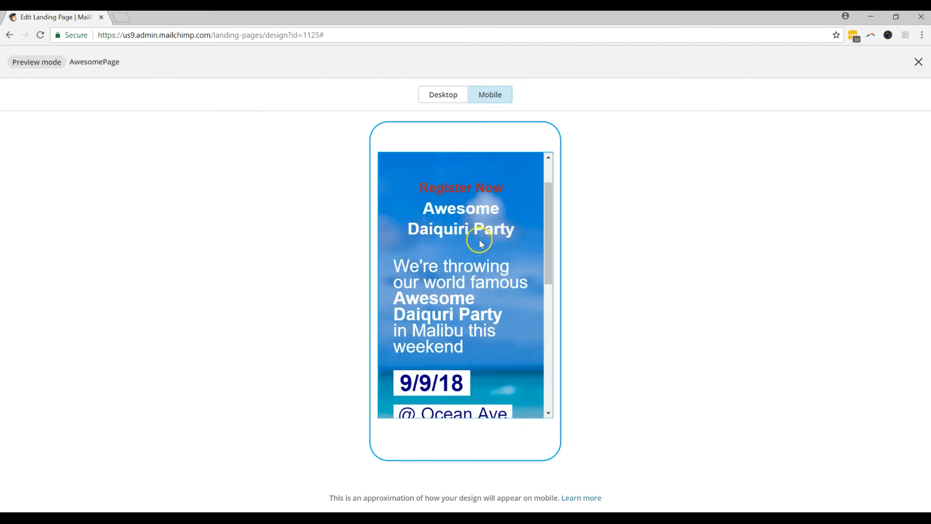
scroll(487, 256, "down", 7)
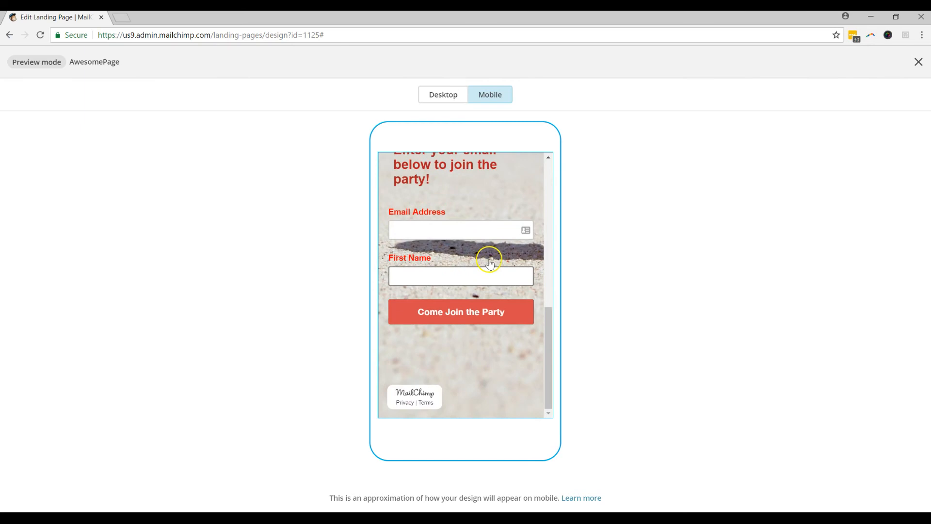
scroll(489, 257, "up", 3)
scroll(490, 259, "up", 3)
scroll(495, 260, "down", 3)
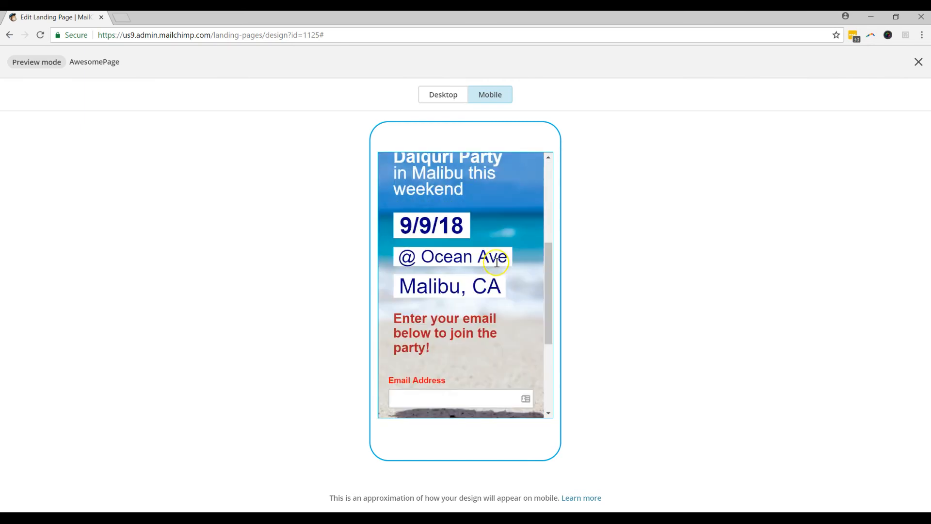
scroll(526, 285, "down", 1)
scroll(527, 262, "up", 2)
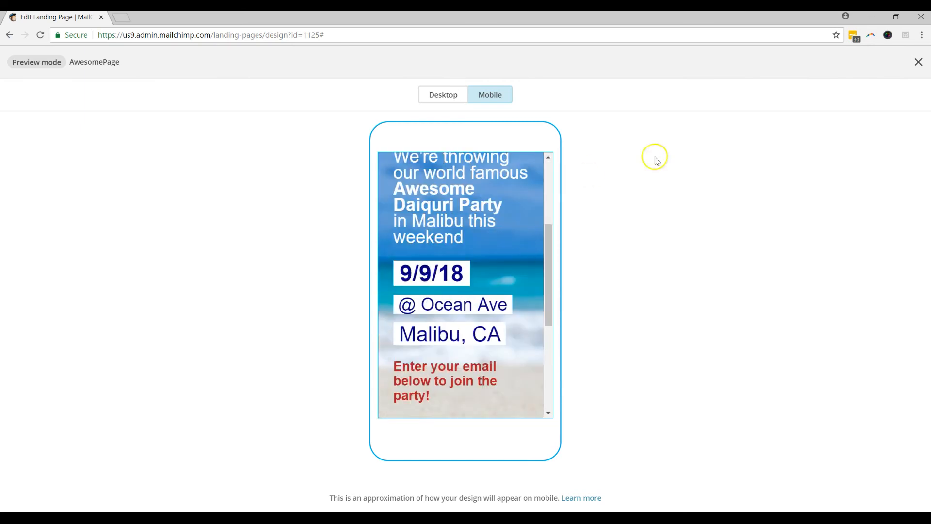
scroll(526, 191, "up", 3)
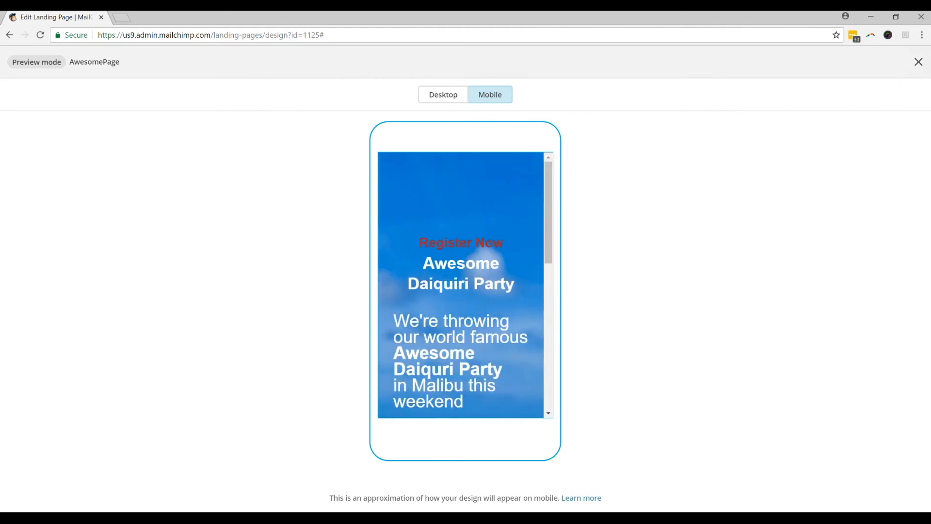
left_click(922, 67)
Step: Set the hero background image to Tile at actual size and open the desktop preview
mouse_move(603, 169)
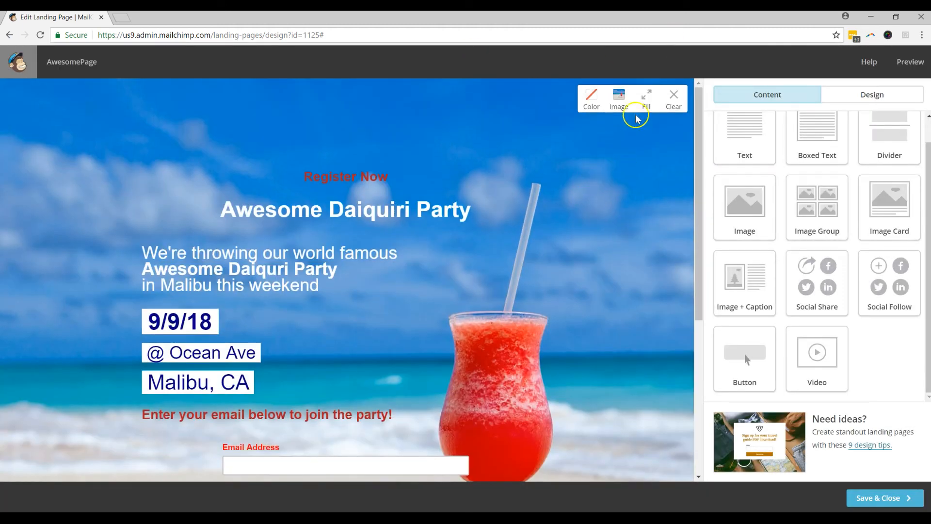
left_click(644, 99)
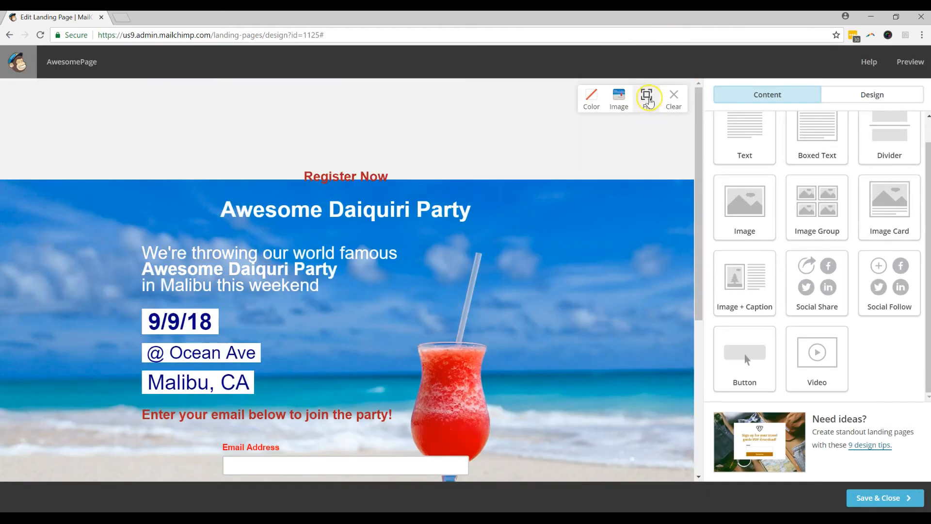
left_click(647, 98)
scroll(582, 175, "down", 3)
scroll(588, 162, "up", 1)
scroll(590, 165, "up", 2)
left_click(647, 99)
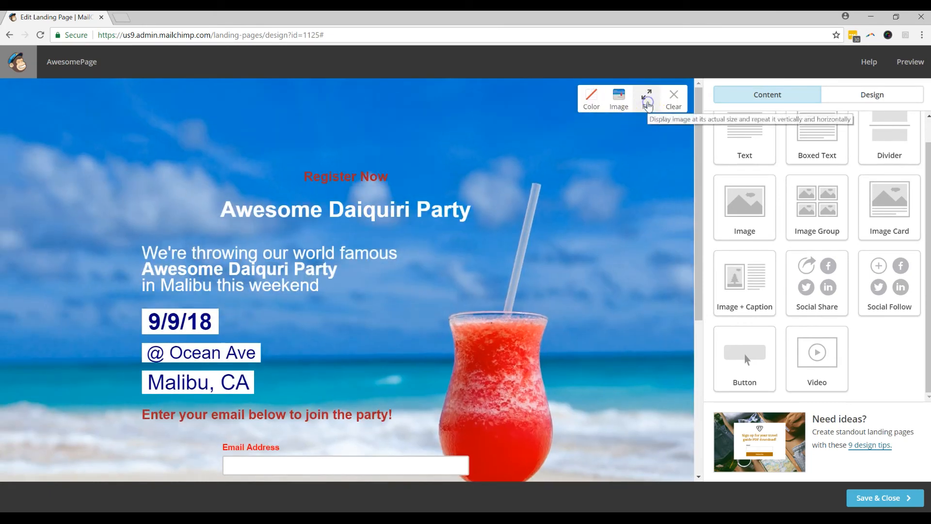
left_click(648, 101)
left_click(647, 100)
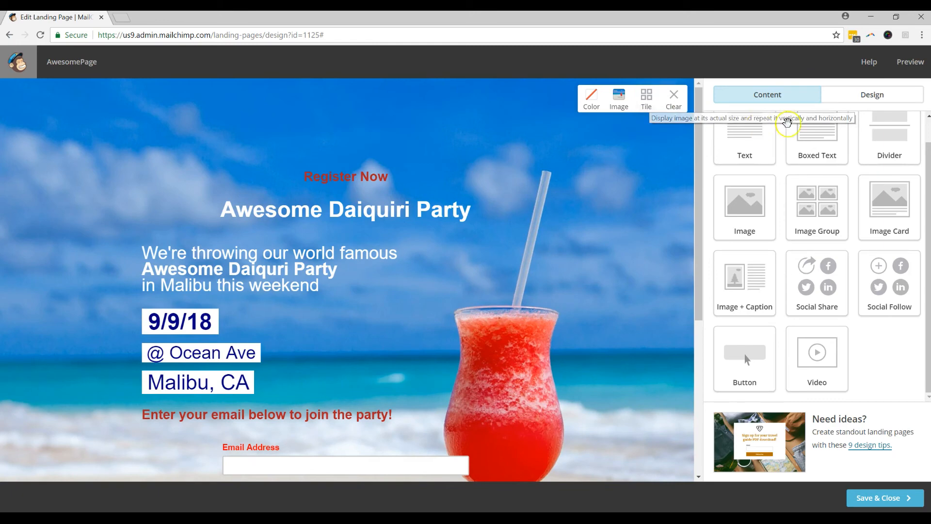
left_click(909, 63)
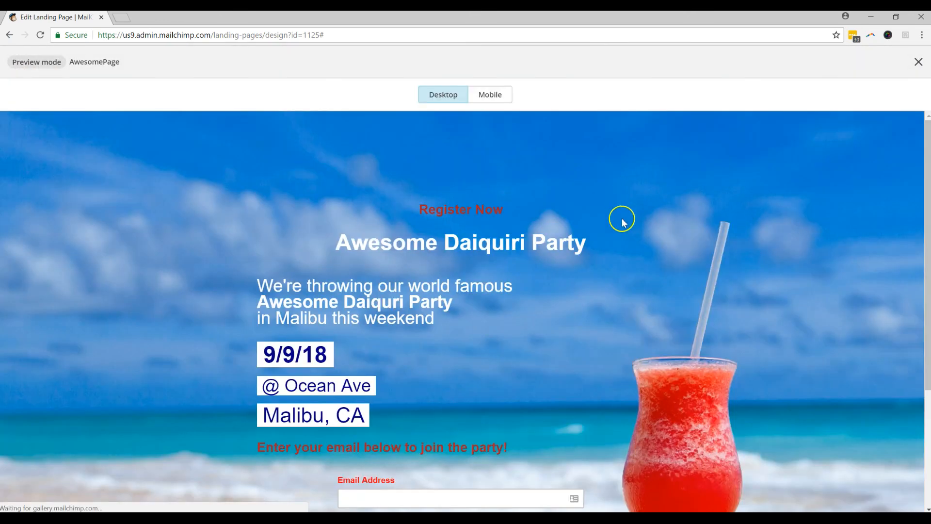
Step: Check the updated landing page in the mobile preview
left_click(490, 96)
scroll(514, 209, "down", 5)
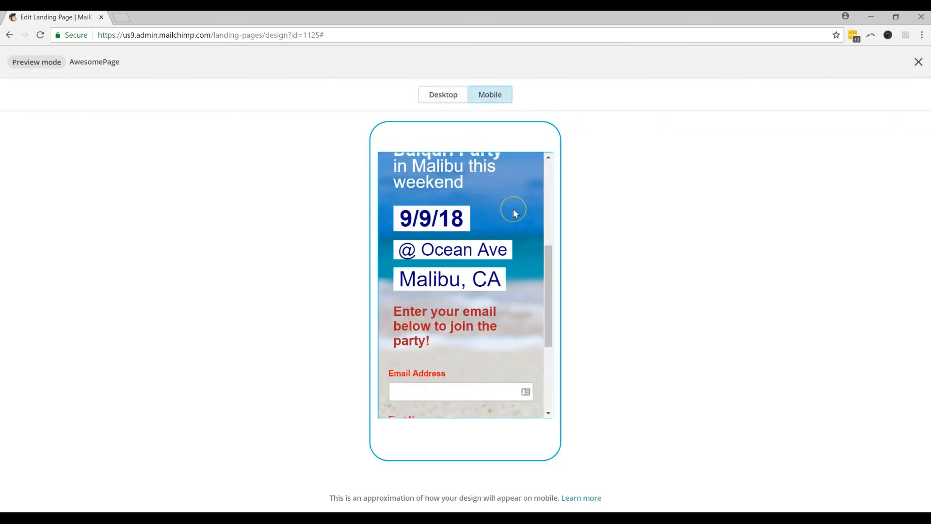
scroll(514, 211, "down", 3)
scroll(515, 214, "up", 10)
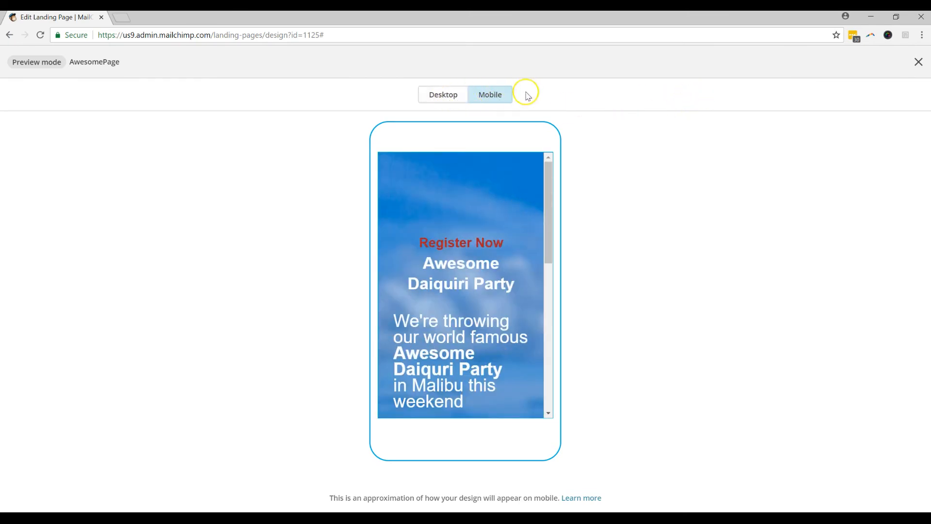
Step: Return to the editor, look over the page, and save the design
left_click(918, 63)
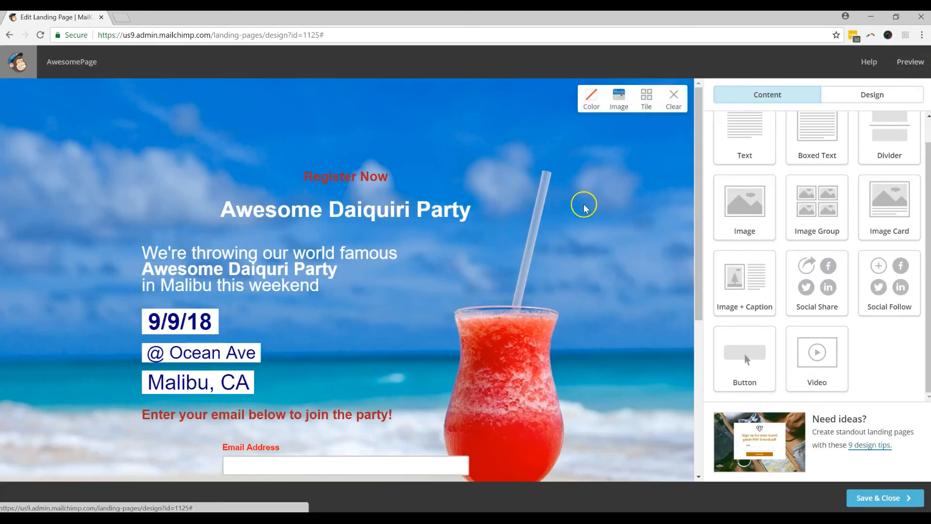
scroll(584, 208, "down", 5)
scroll(586, 214, "up", 3)
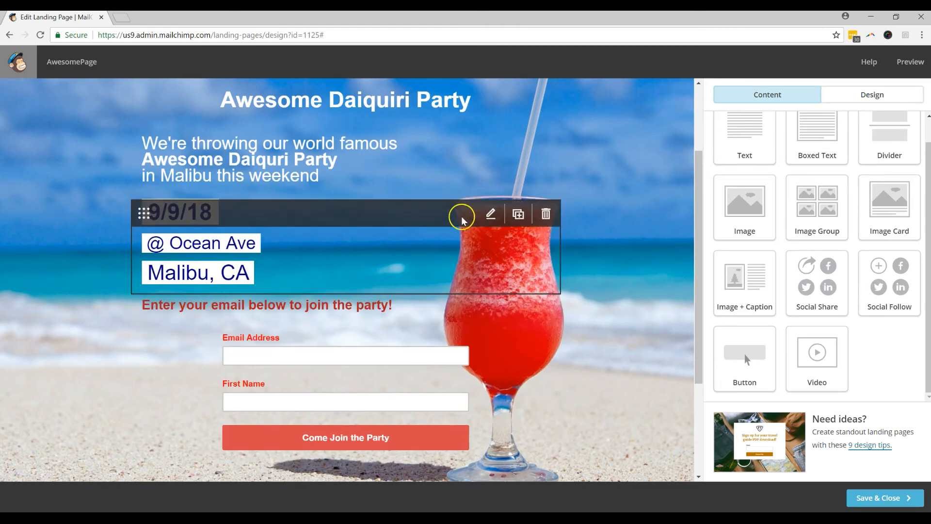
scroll(557, 228, "up", 3)
scroll(595, 255, "down", 2)
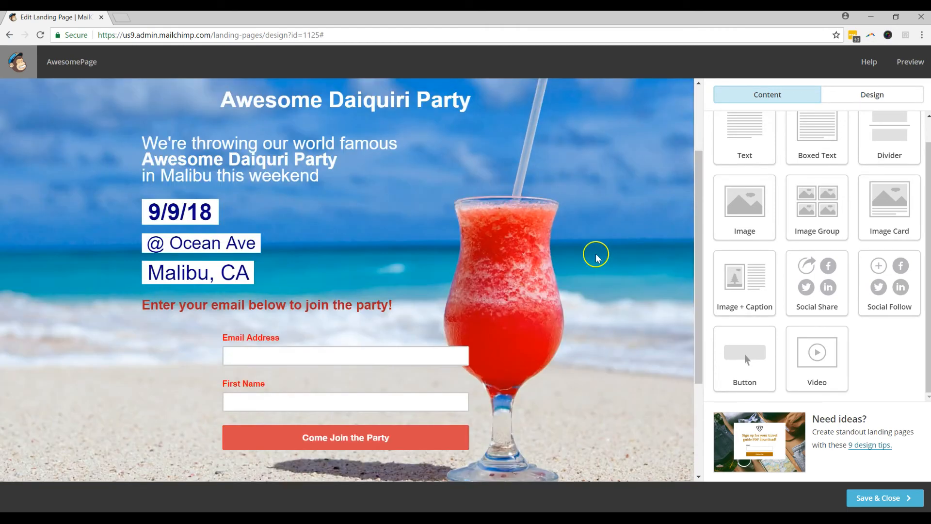
scroll(584, 243, "down", 2)
scroll(573, 237, "up", 2)
scroll(569, 235, "up", 3)
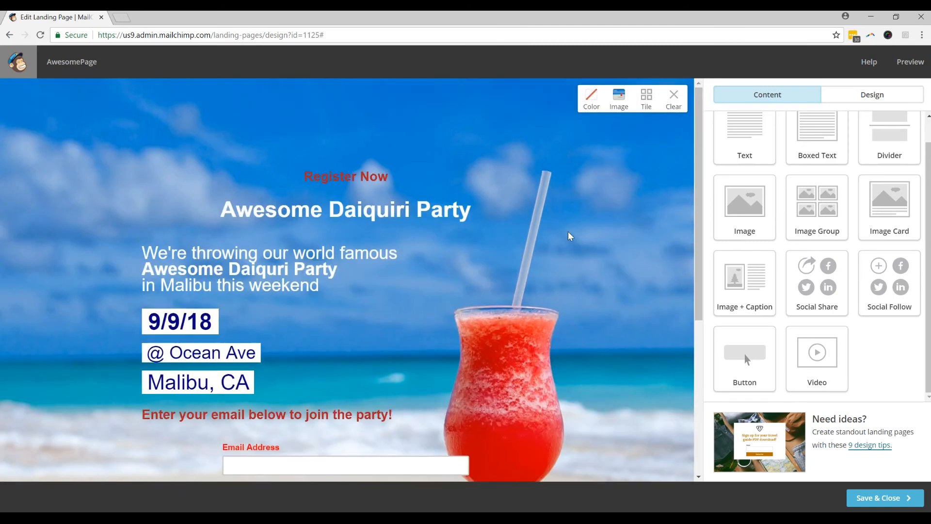
scroll(569, 237, "down", 2)
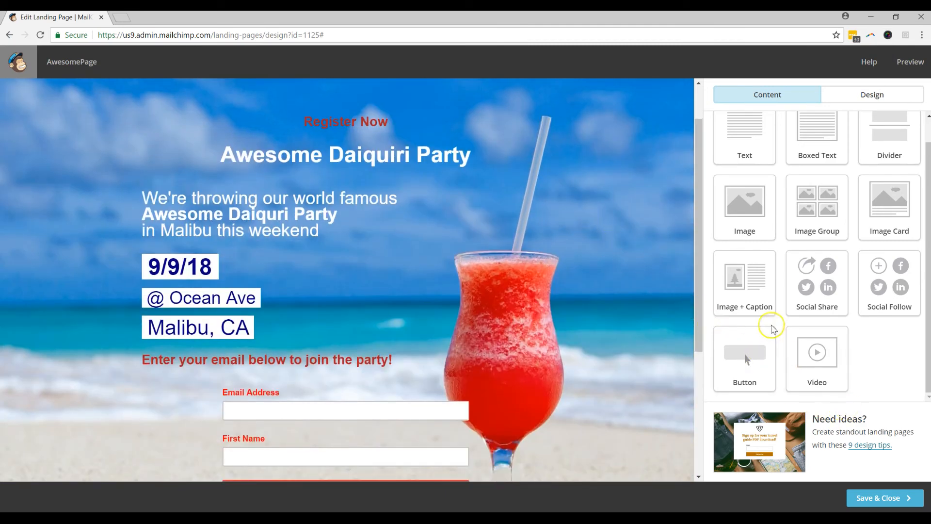
scroll(626, 263, "up", 1)
scroll(625, 264, "up", 2)
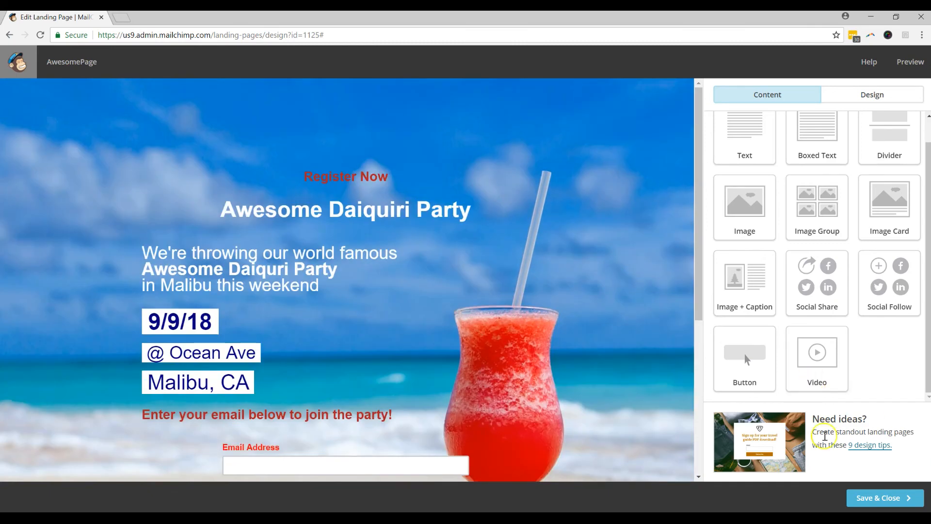
left_click(853, 499)
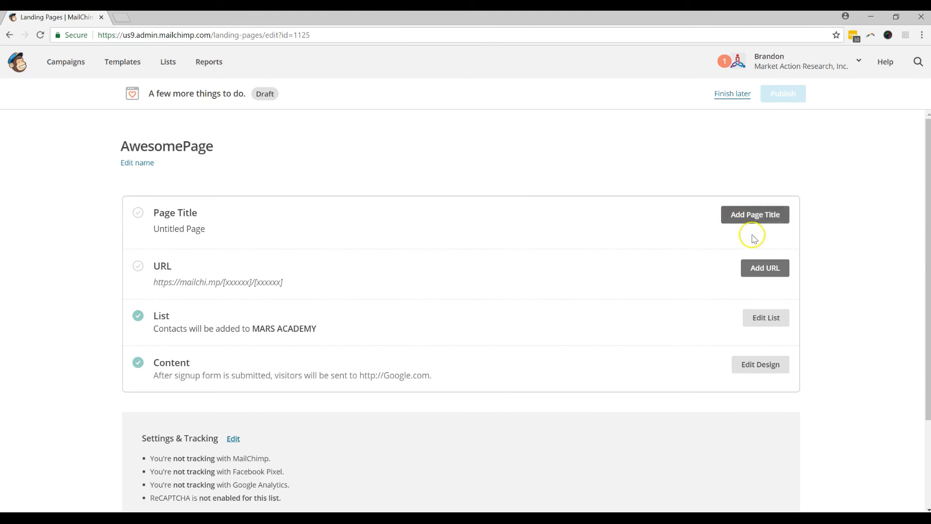
Step: Title the page 'Awesome Daiquiri Party', fixing the Daiquiri spelling, and save it
left_click(754, 215)
left_click_drag(234, 240, 141, 244)
type("Awesome Daiquri")
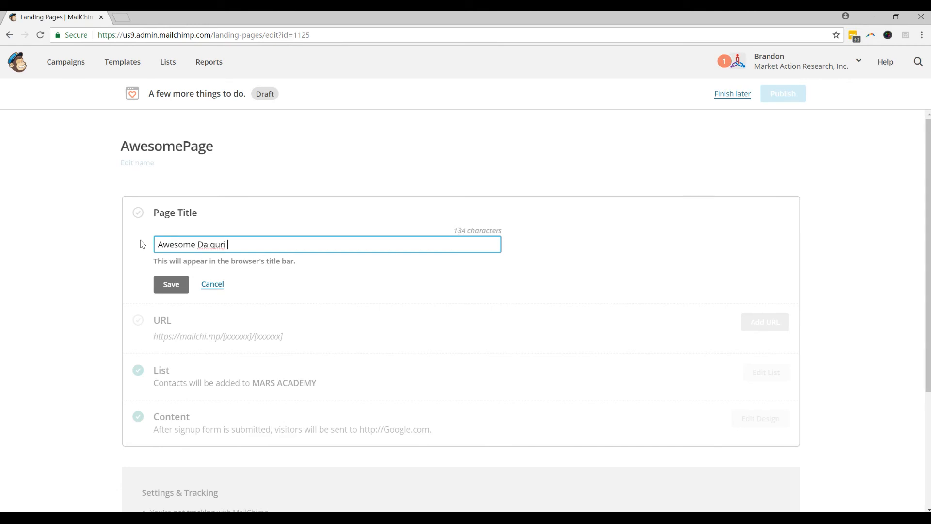
right_click(230, 245)
left_click(242, 257)
left_click(167, 285)
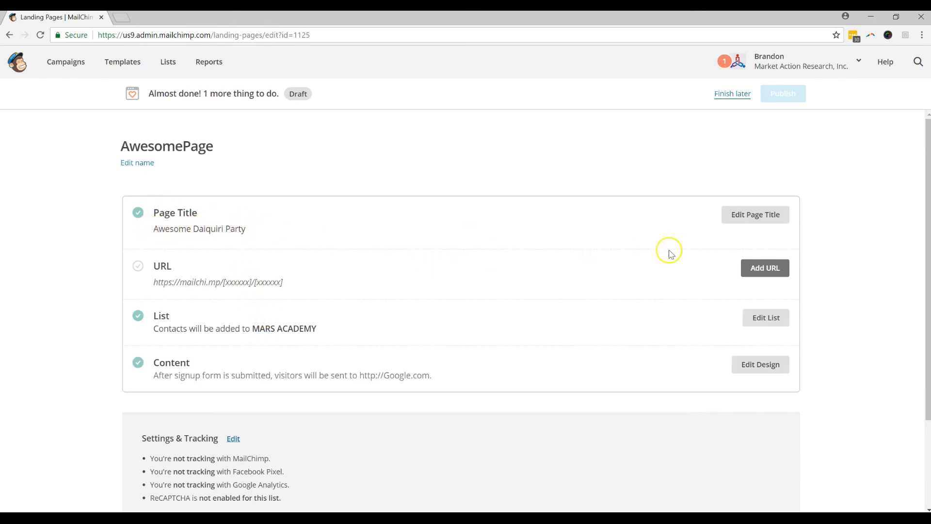
Step: Set the page URL ending to awesomedaiquiriparty and save it
left_click(768, 265)
left_click(378, 334)
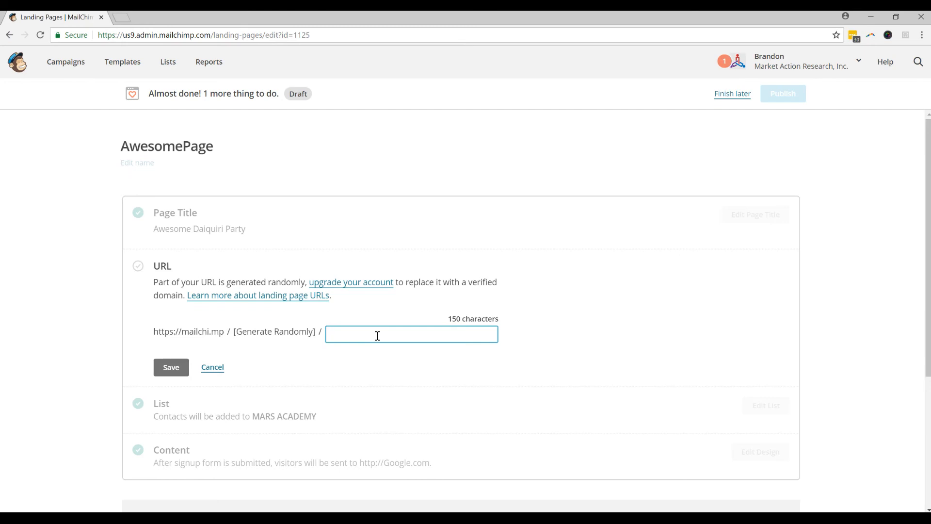
type("awesomedaiquiriparty")
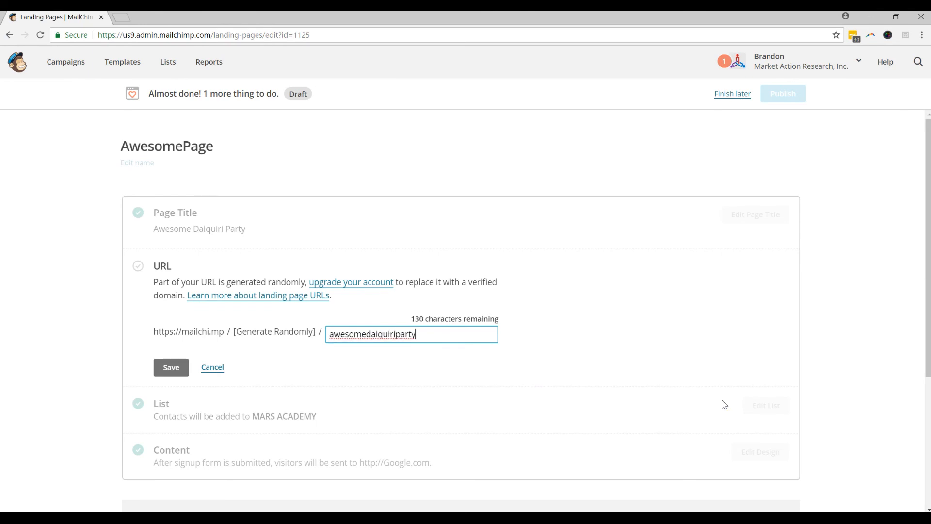
left_click(172, 367)
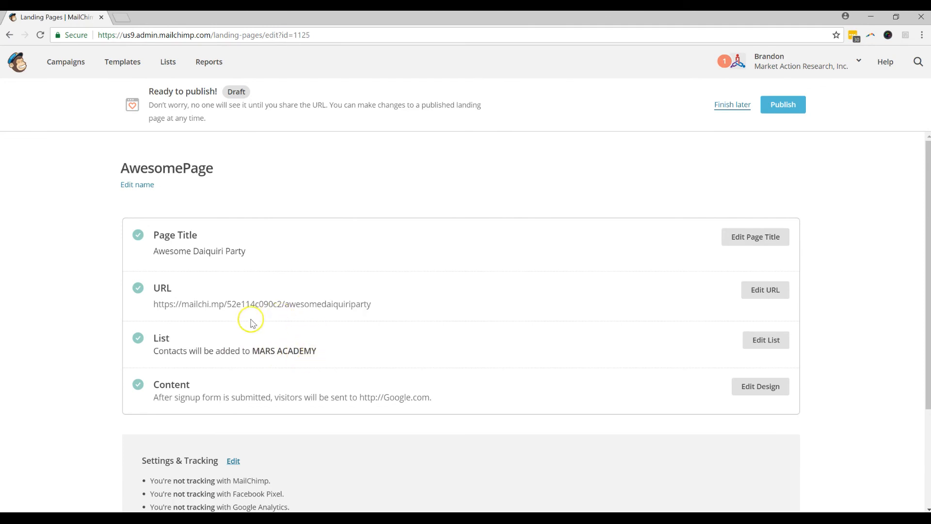
Step: Review the mailchi.mp page URL, then publish the landing page
left_click_drag(281, 305, 245, 301)
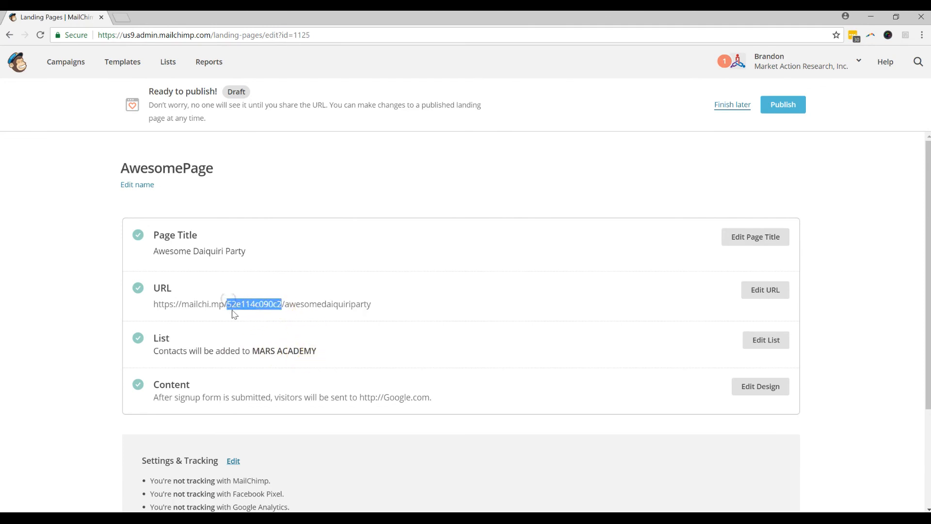
left_click(284, 304)
left_click_drag(282, 304, 166, 301)
left_click_drag(277, 304, 299, 306)
left_click(283, 305)
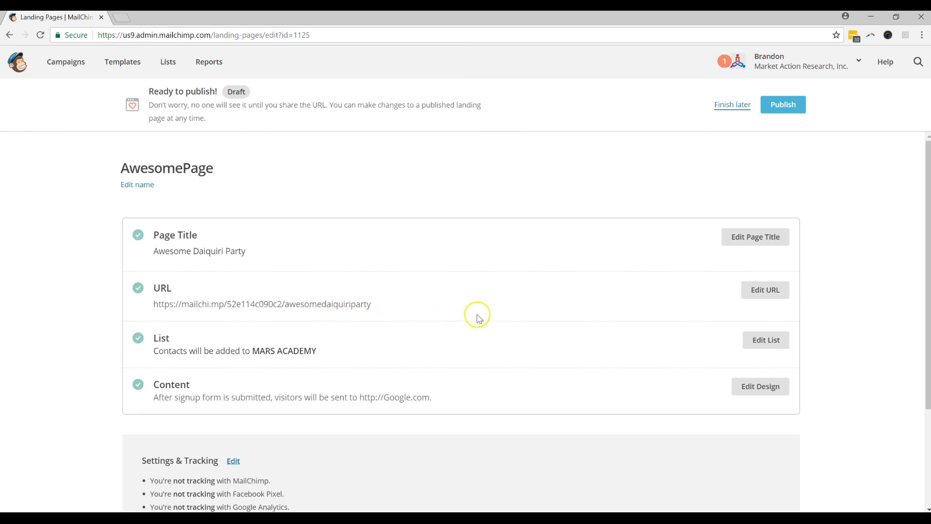
scroll(477, 315, "down", 1)
scroll(528, 310, "up", 1)
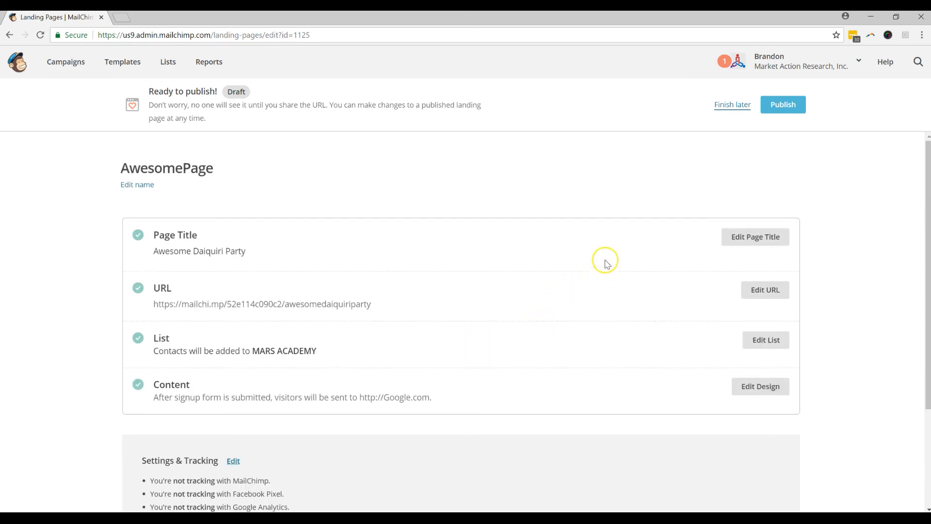
left_click(783, 105)
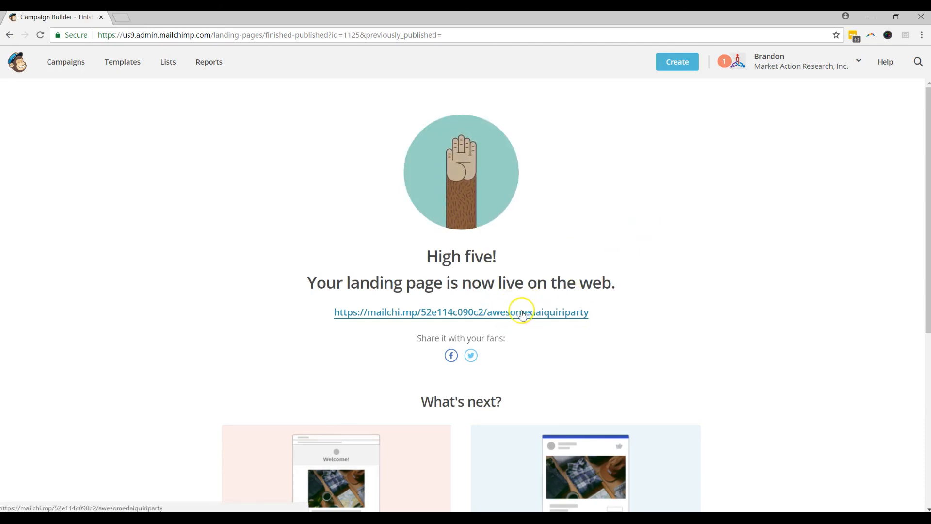
Step: Open the live landing page link in a new browser tab and switch to it
scroll(520, 318, "down", 2)
scroll(519, 297, "up", 2)
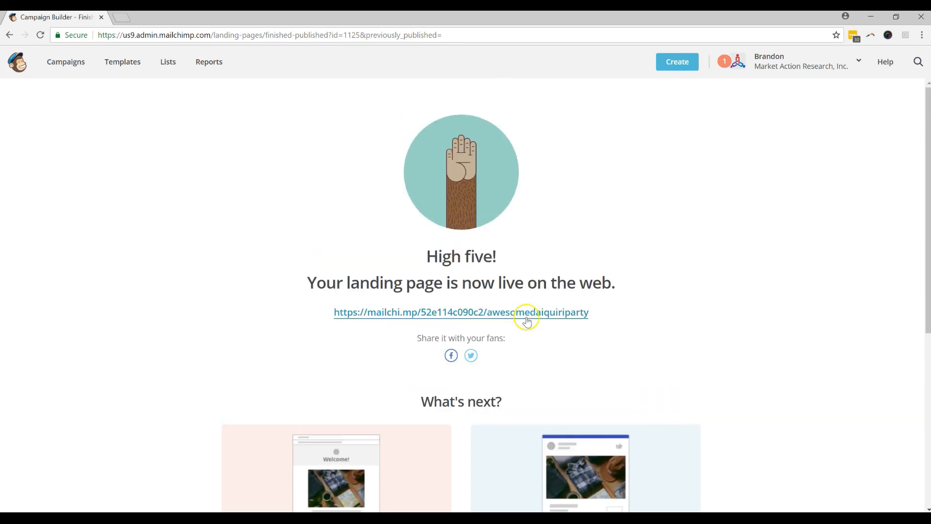
right_click(527, 316)
left_click(557, 320)
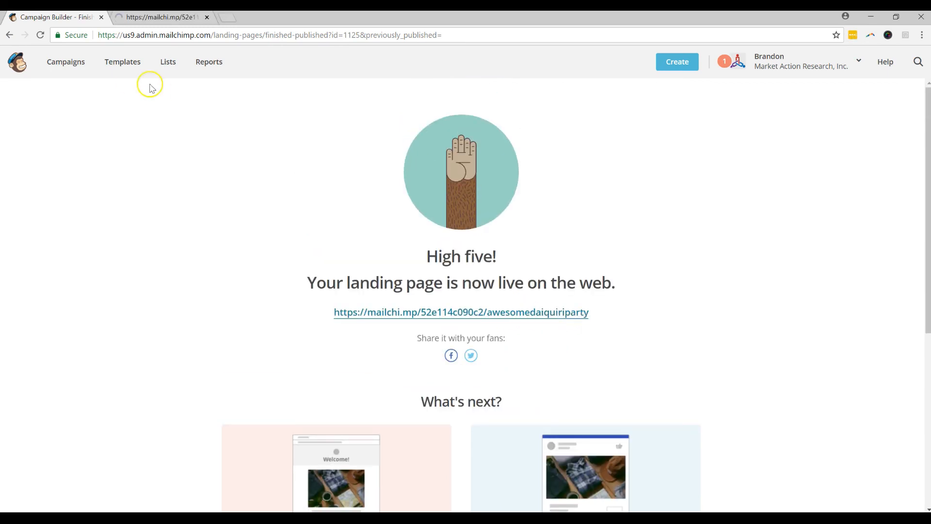
left_click(161, 20)
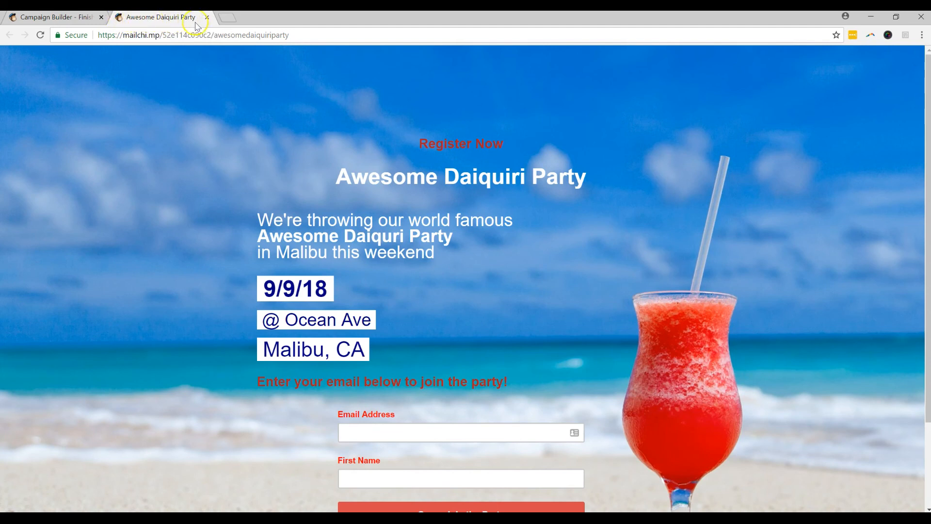
Step: Review the live page and select its mailchi.mp/52e114c090c2/awesomedaiquiriparty address
scroll(441, 167, "down", 3)
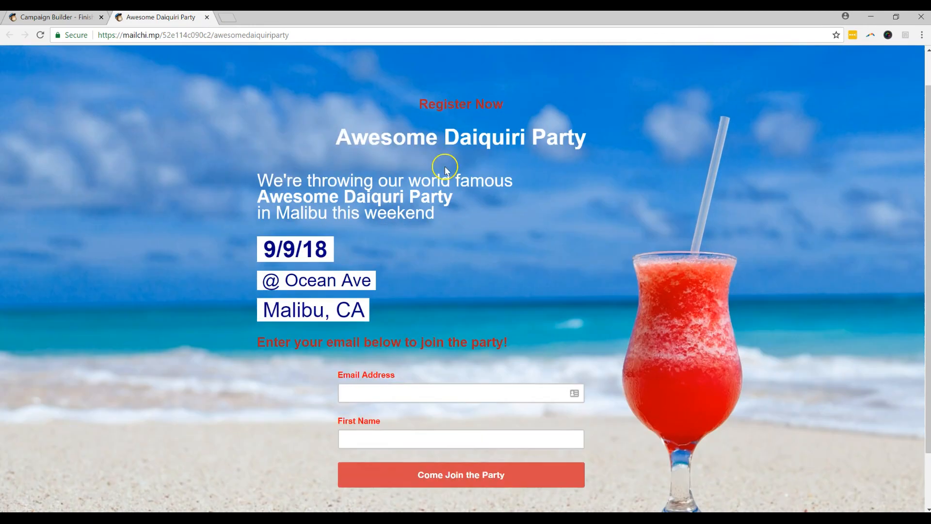
scroll(561, 195, "up", 3)
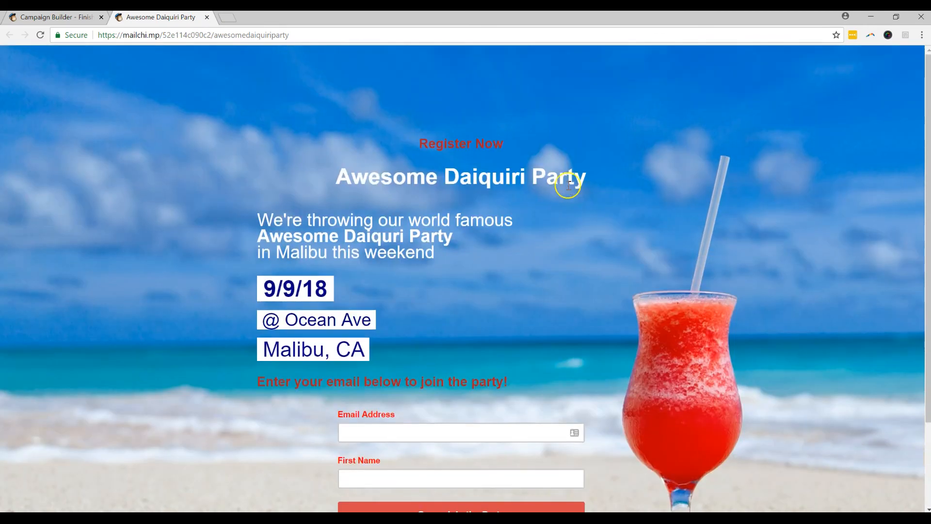
scroll(558, 193, "down", 2)
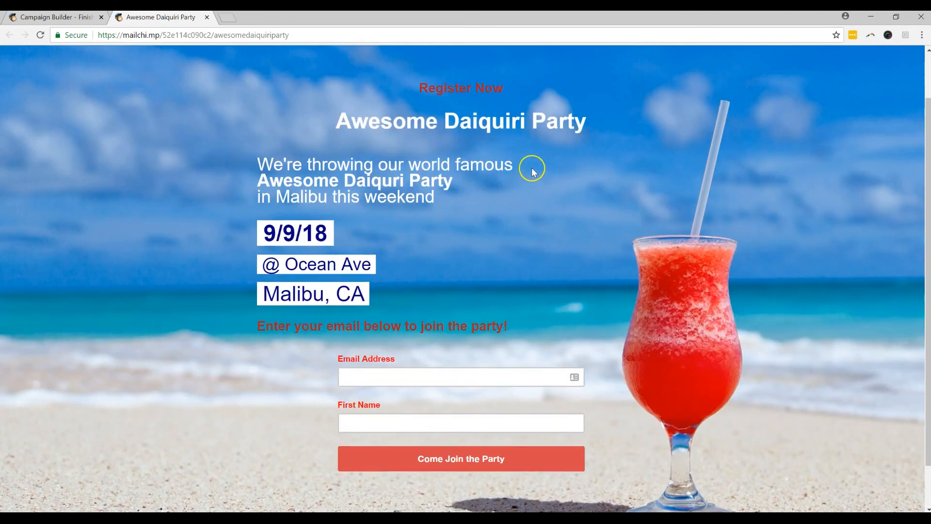
scroll(533, 170, "down", 1)
scroll(532, 172, "up", 3)
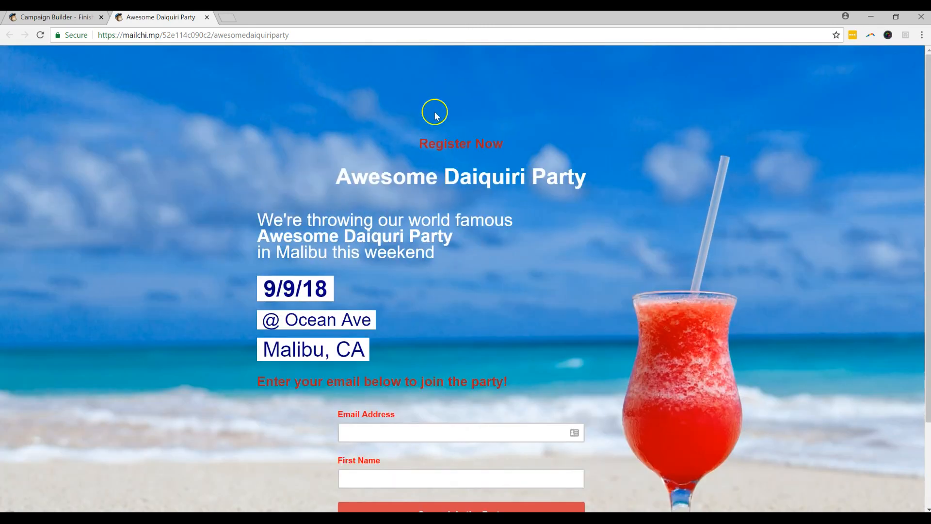
left_click(321, 33)
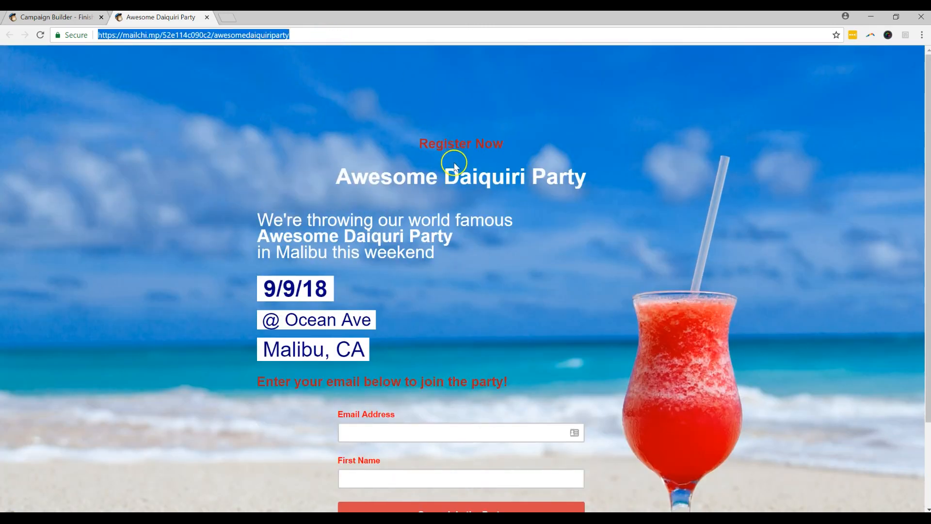
scroll(455, 166, "down", 1)
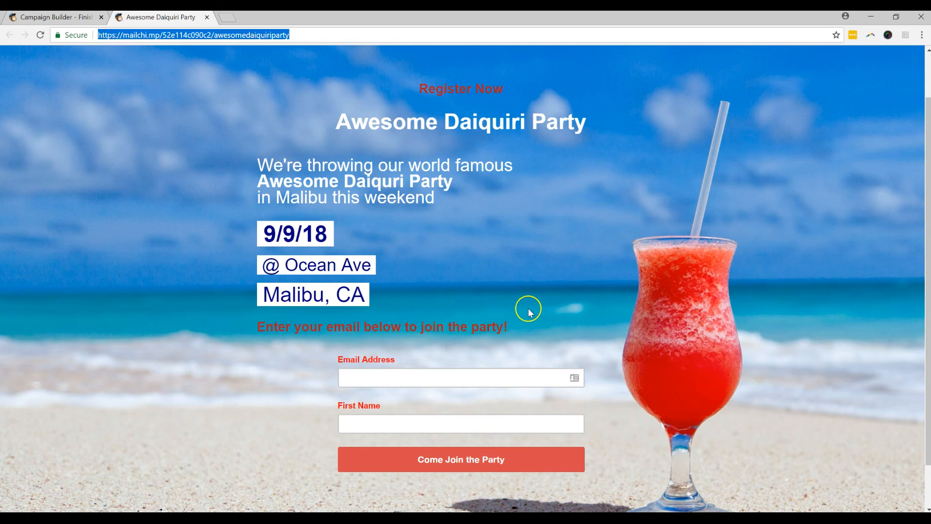
Step: Submit a test signup on the live page with a test email address and first name
left_click(450, 371)
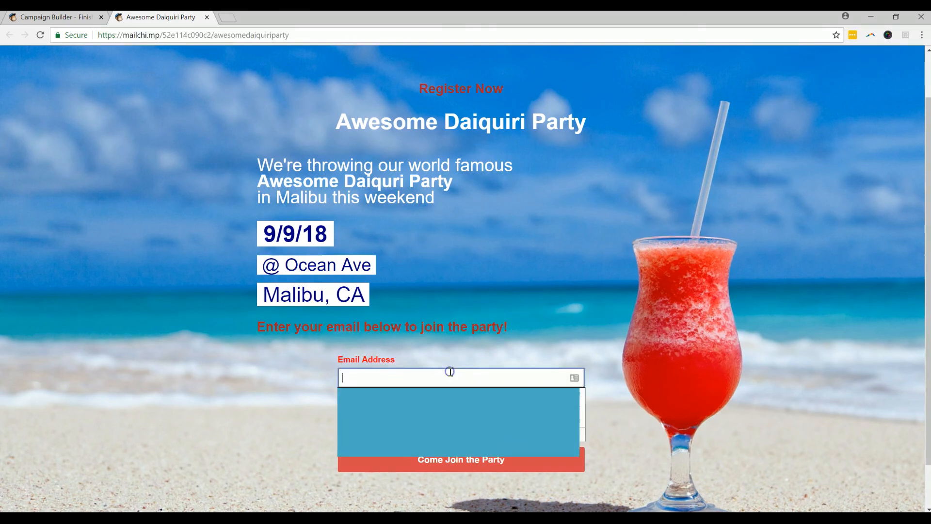
left_click(471, 257)
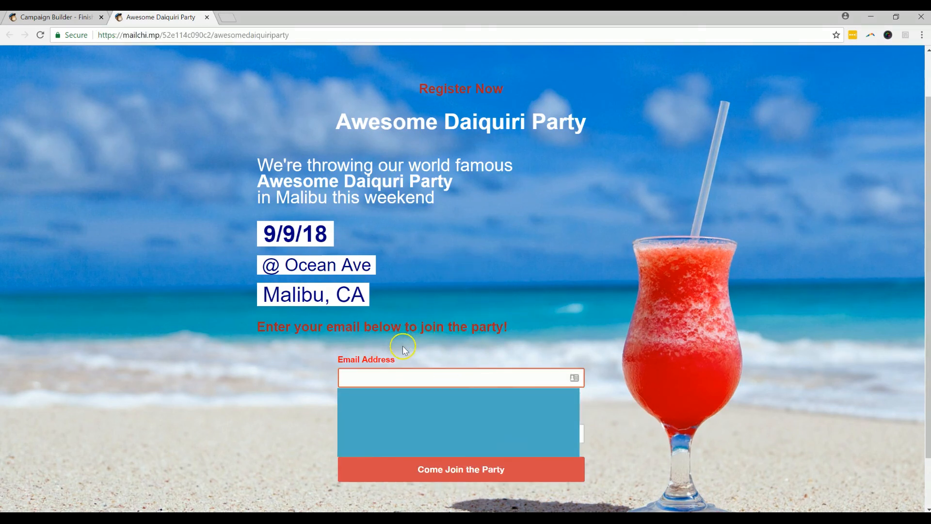
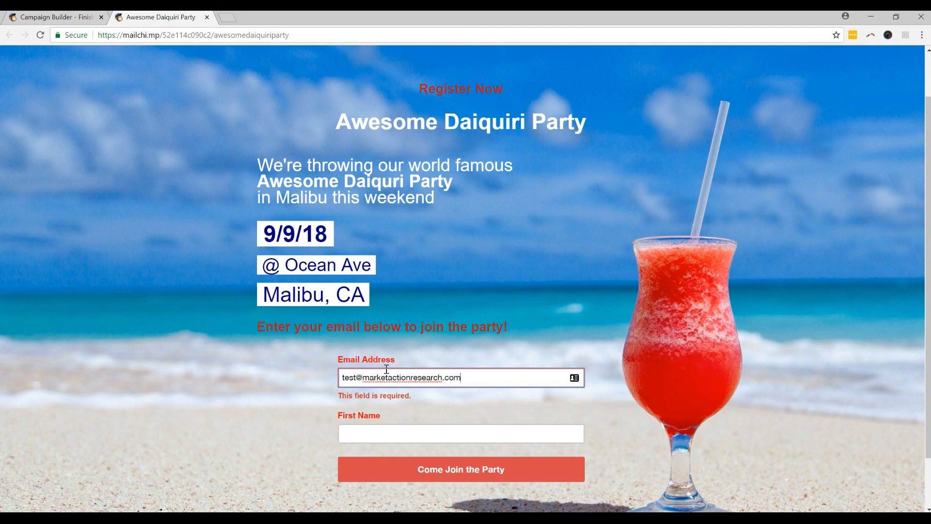
key("Tab")
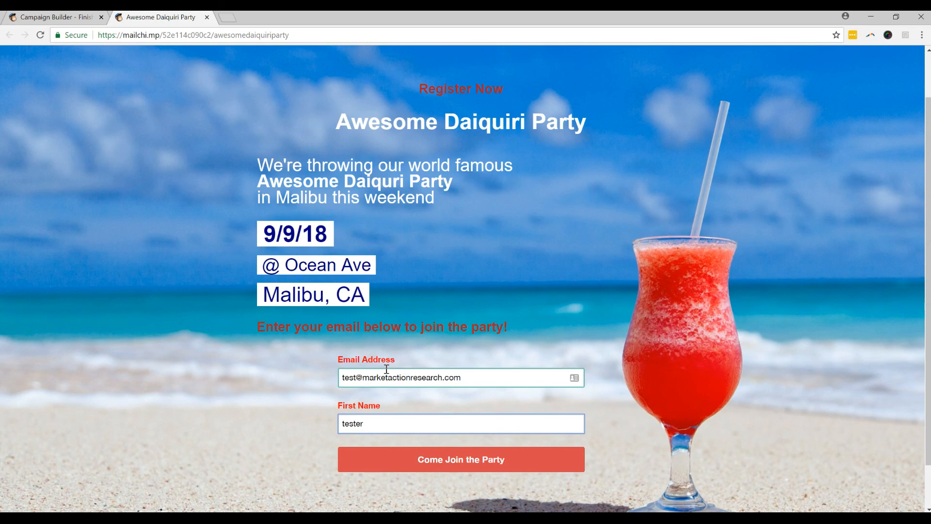
scroll(495, 461, "down", 1)
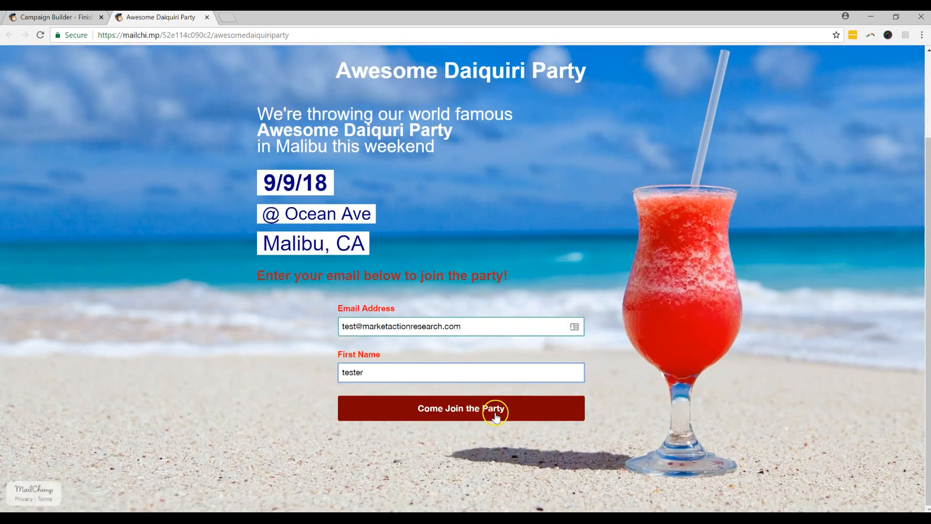
left_click(522, 407)
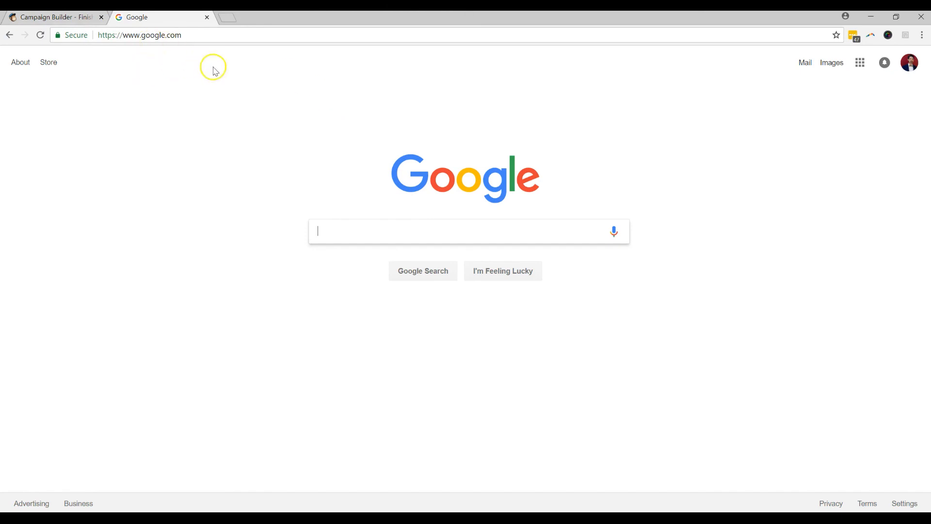
Step: Check the AwesomePage report (1 visit, 1 subscribe), then open AwesomePage for editing
left_click(86, 24)
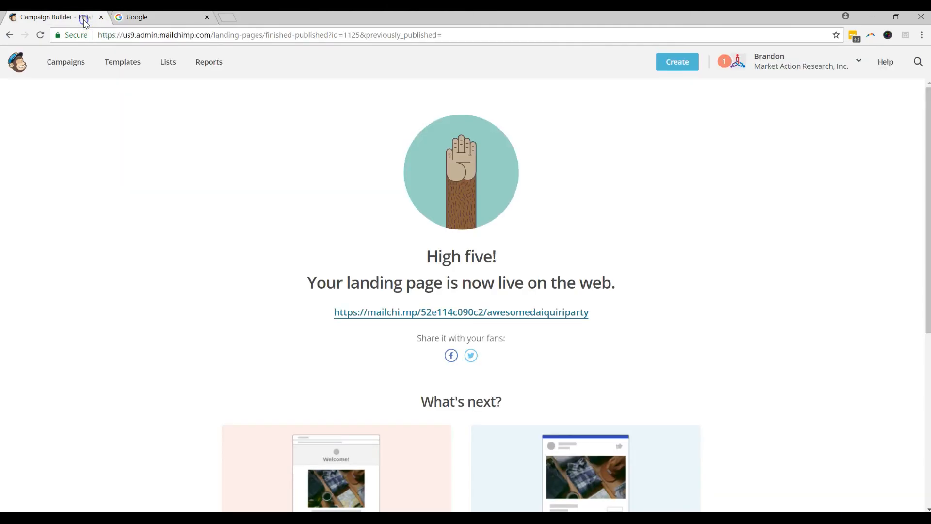
left_click(80, 67)
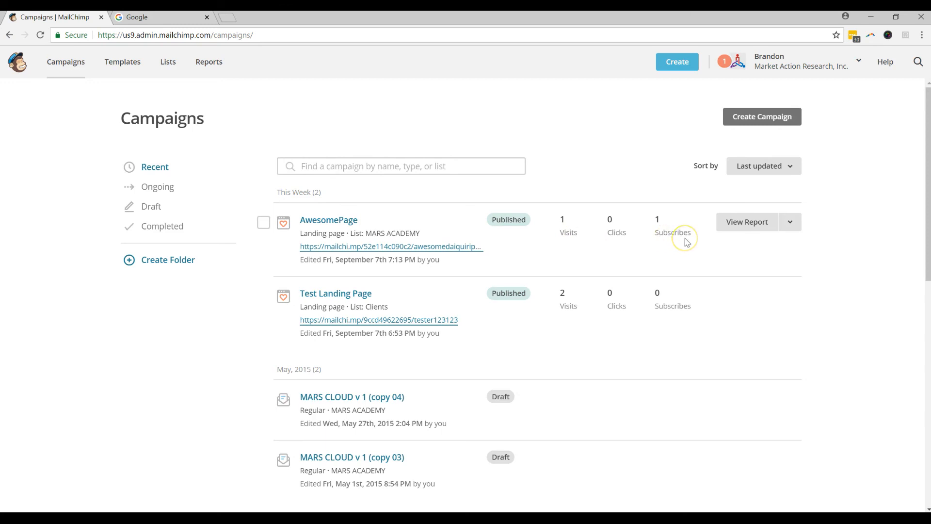
left_click(334, 220)
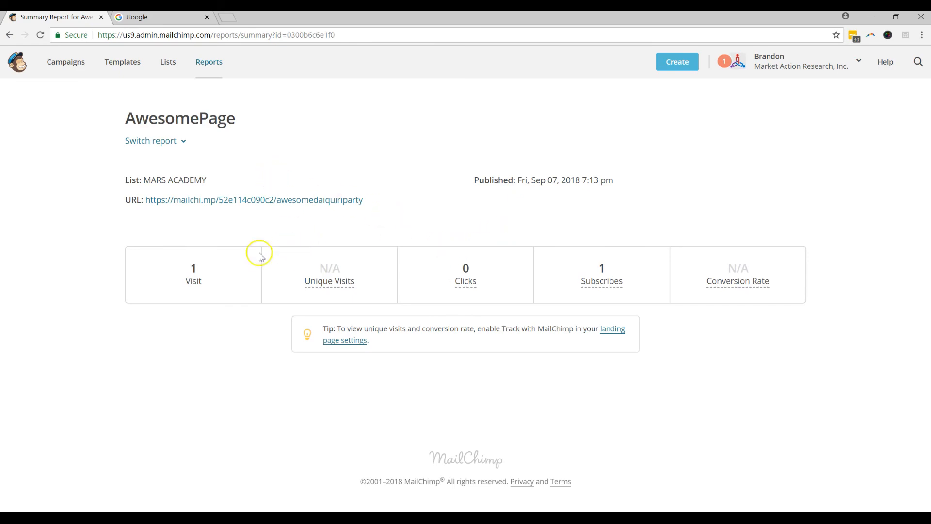
left_click(9, 35)
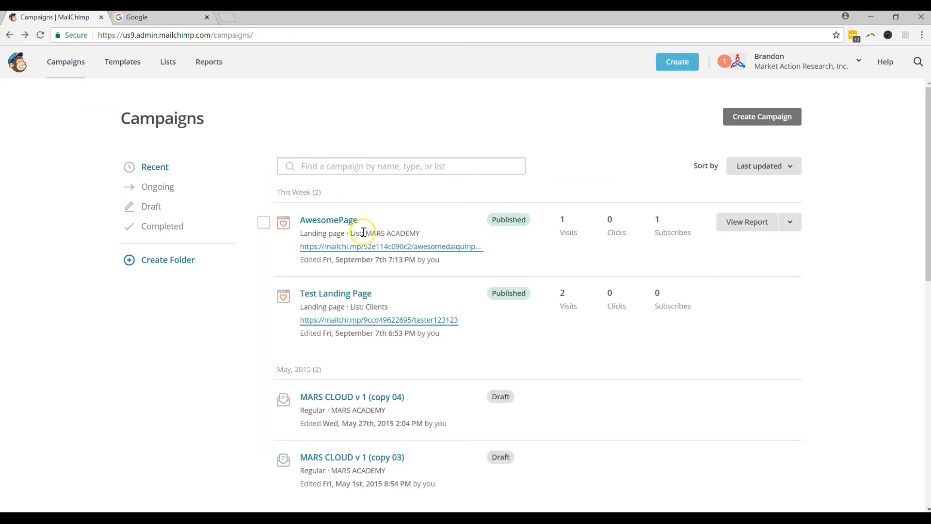
left_click(790, 223)
left_click(783, 253)
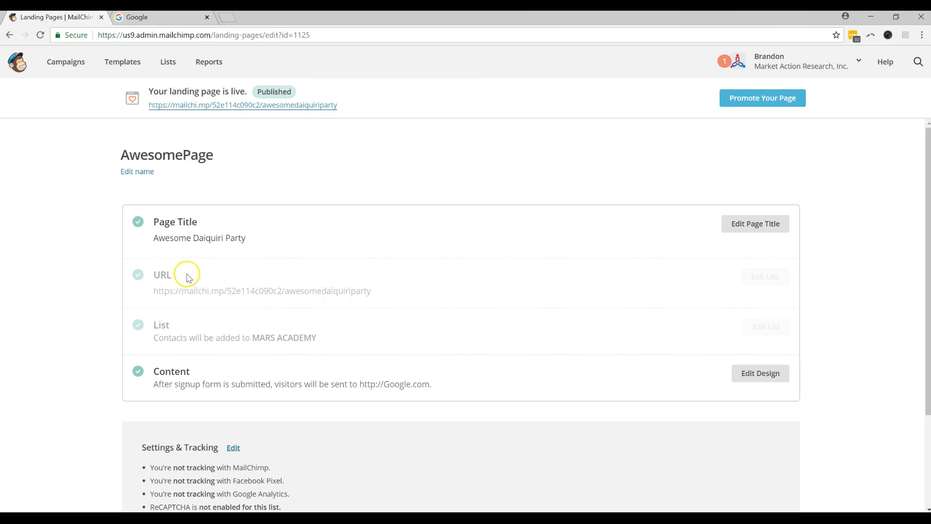
Step: Reopen the live Awesome Daiquiri Party page from the 'Your landing page is live' banner link
scroll(202, 346, "down", 1)
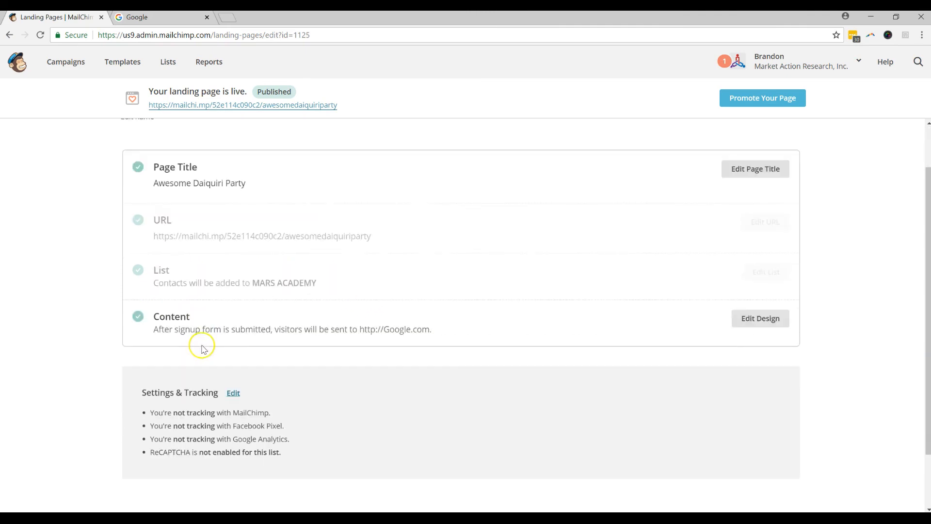
scroll(203, 342, "down", 1)
scroll(203, 334, "up", 2)
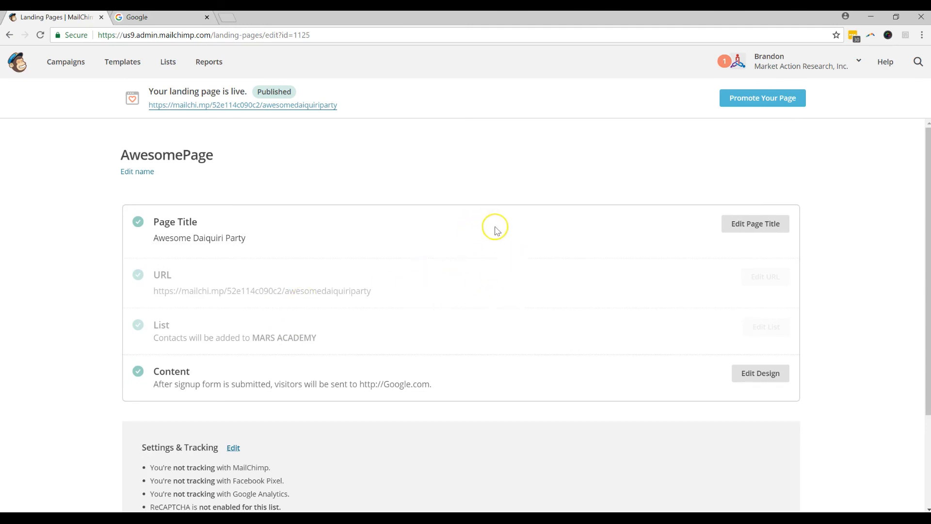
left_click(291, 106)
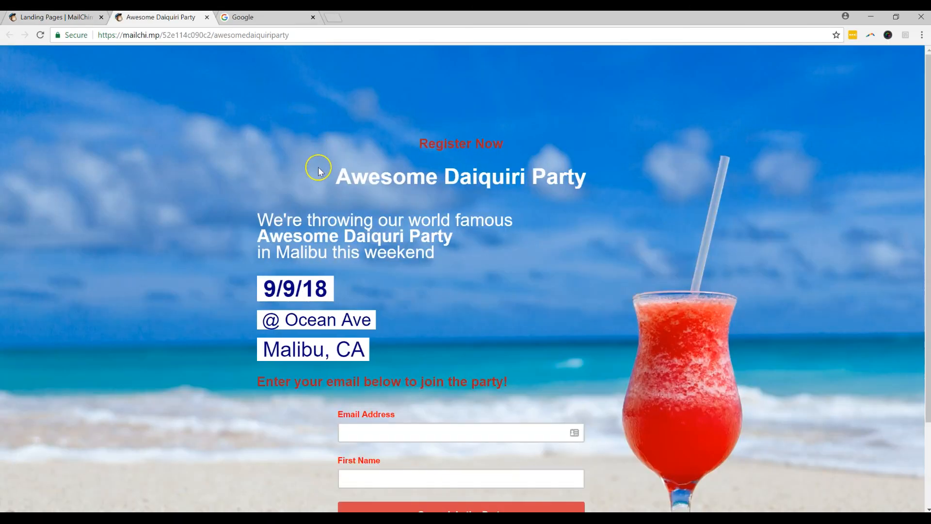
scroll(318, 173, "down", 2)
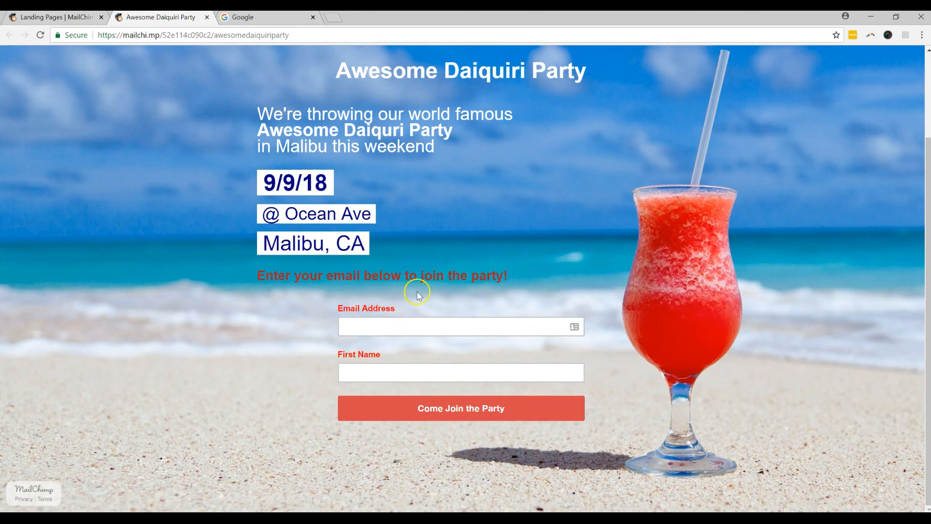
scroll(424, 291, "up", 1)
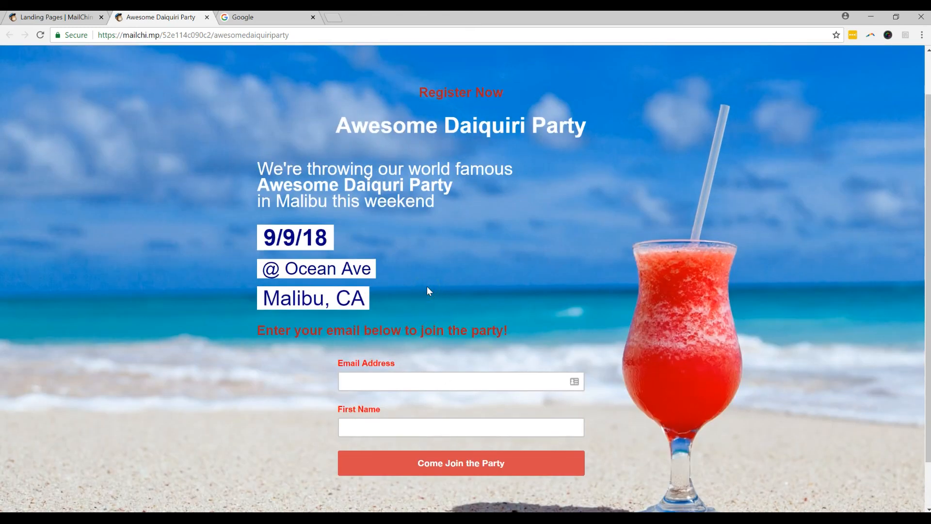